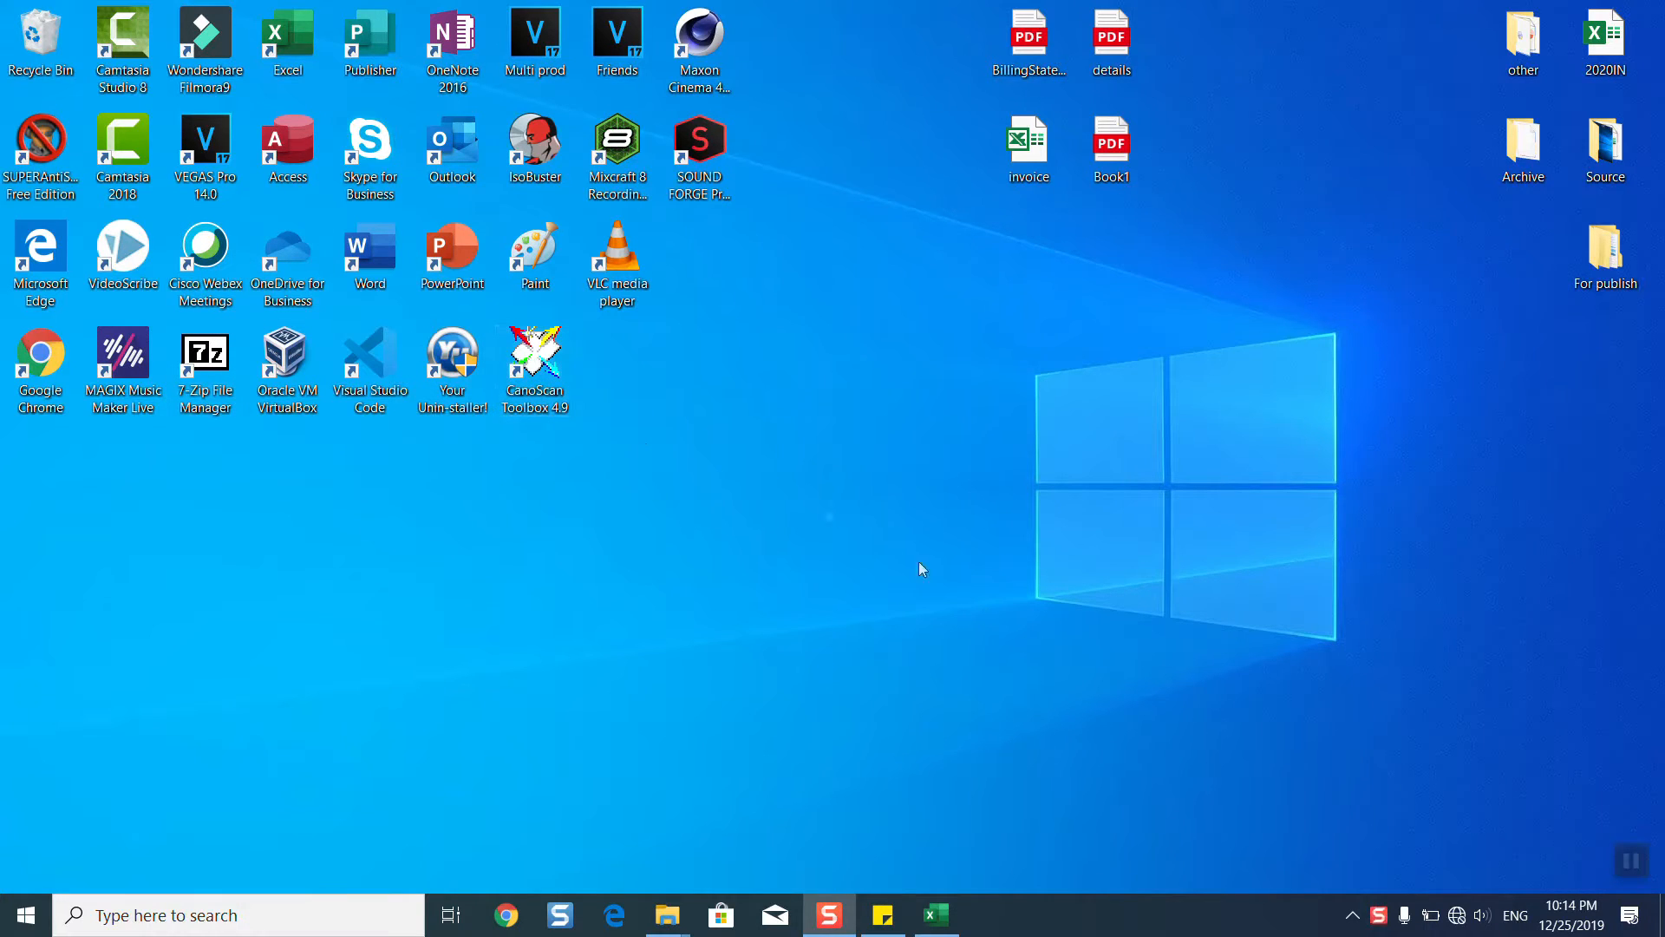
Open Task Manager, show the list of startup programs and move the window higher on the desktop.
right_click(1127, 908)
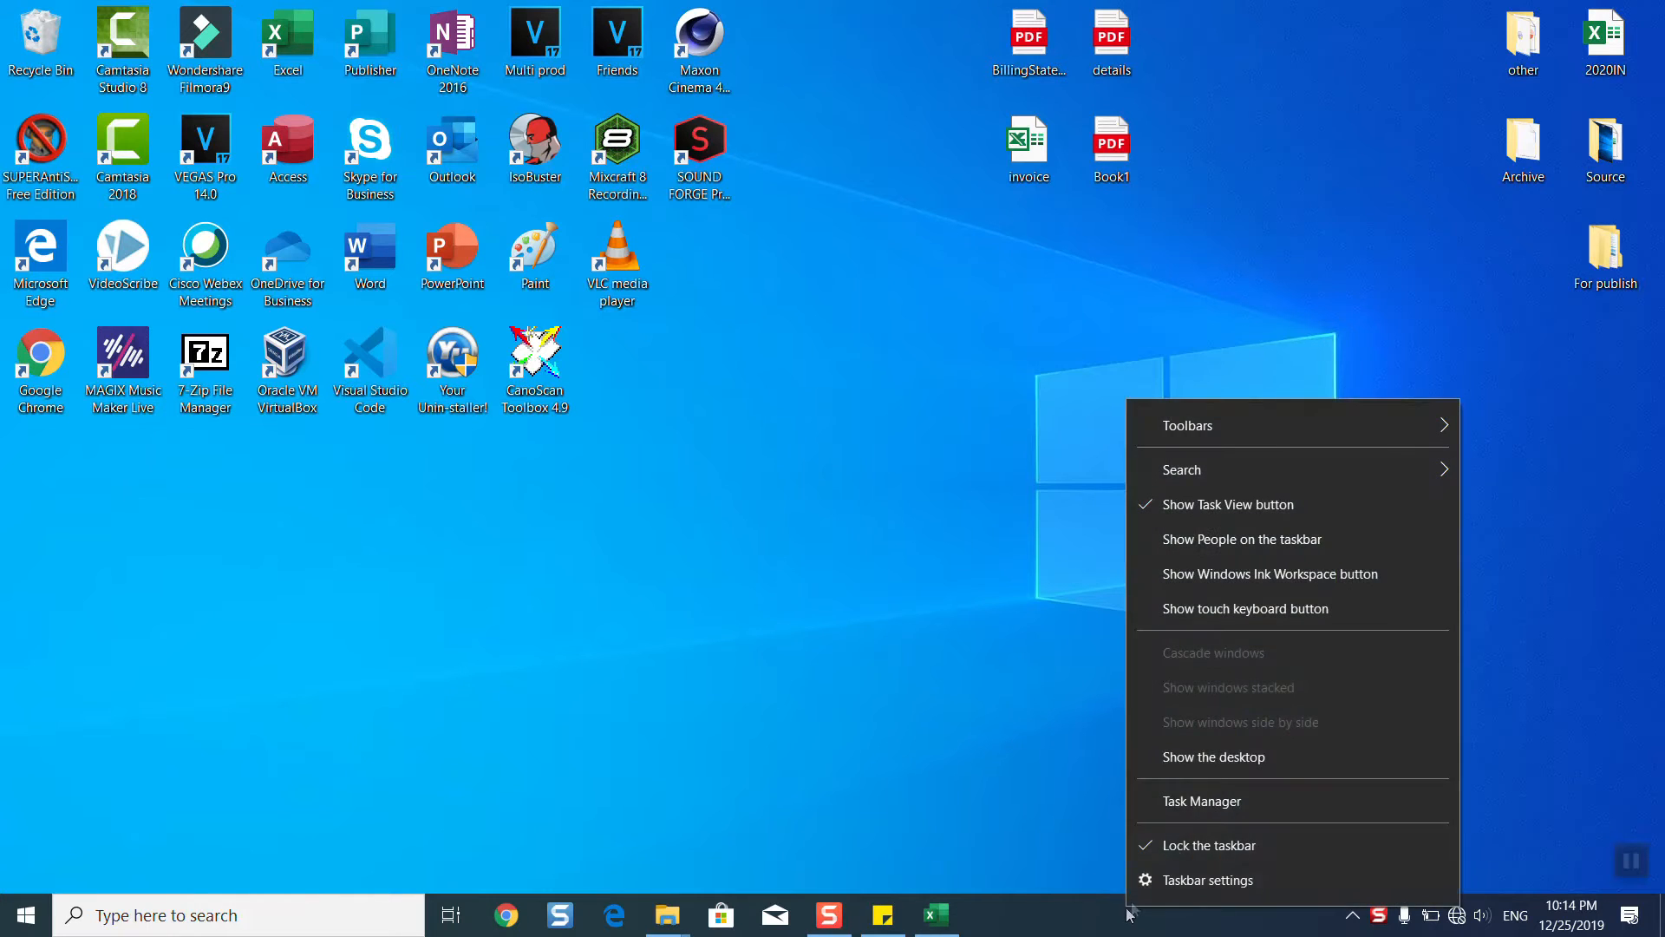
left_click(1176, 804)
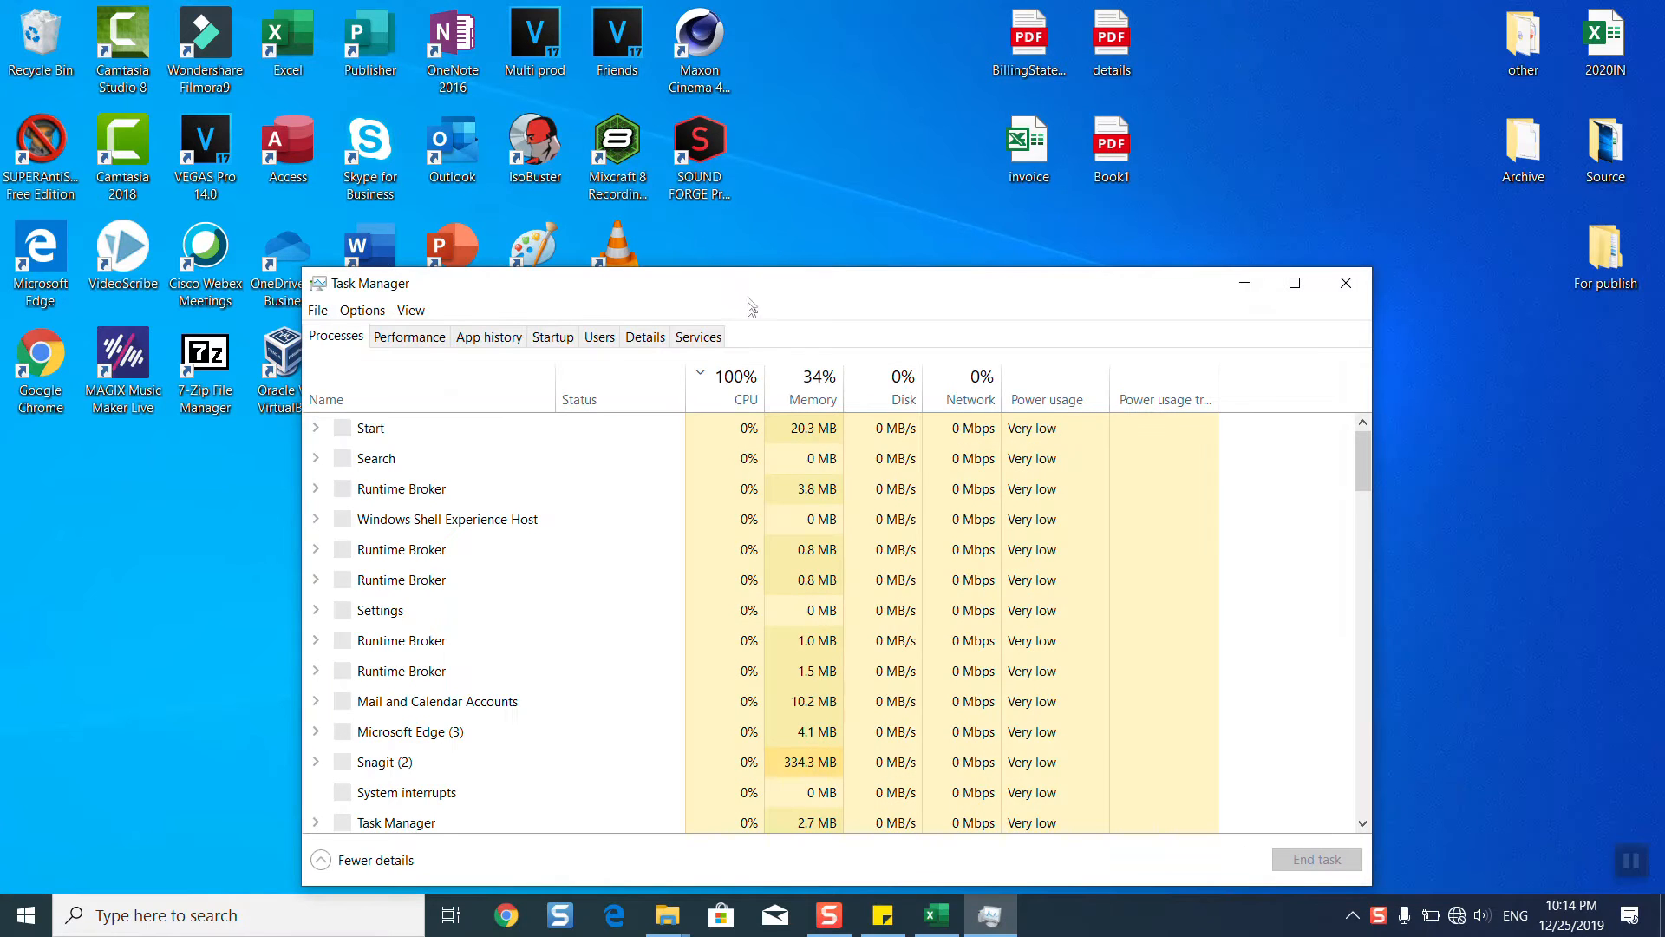
left_click(554, 338)
left_click_drag(730, 286, 785, 126)
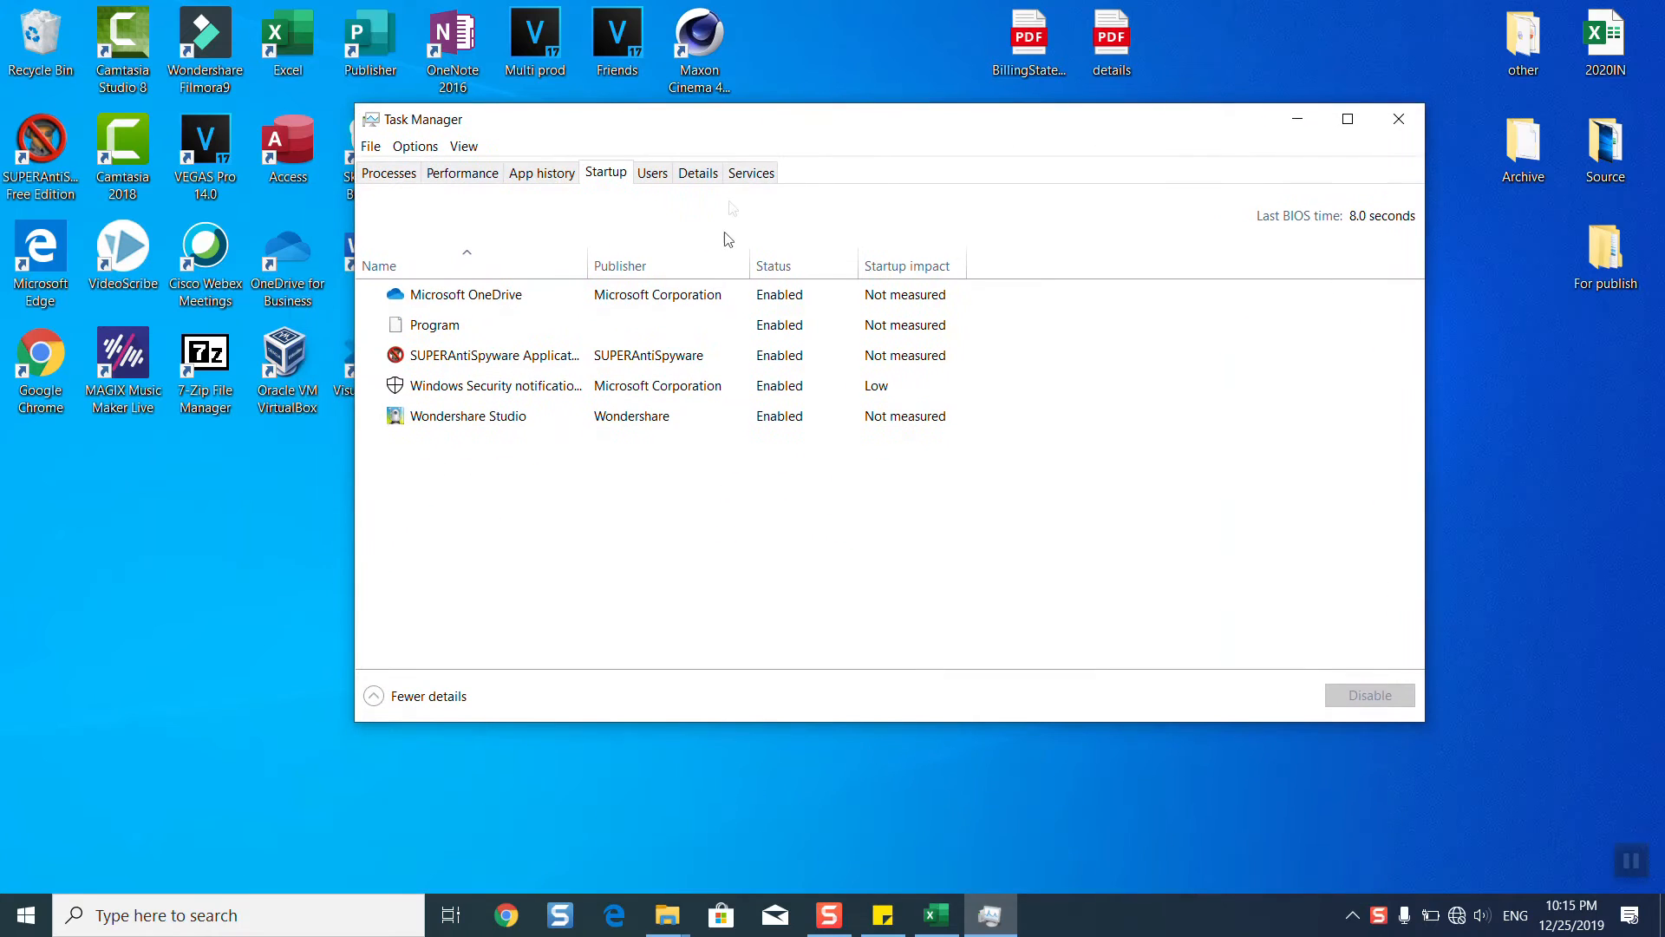
Disable Microsoft OneDrive, SUPERAntiSpyware Application and Wondershare Studio at startup, and close Task Manager.
left_click(464, 294)
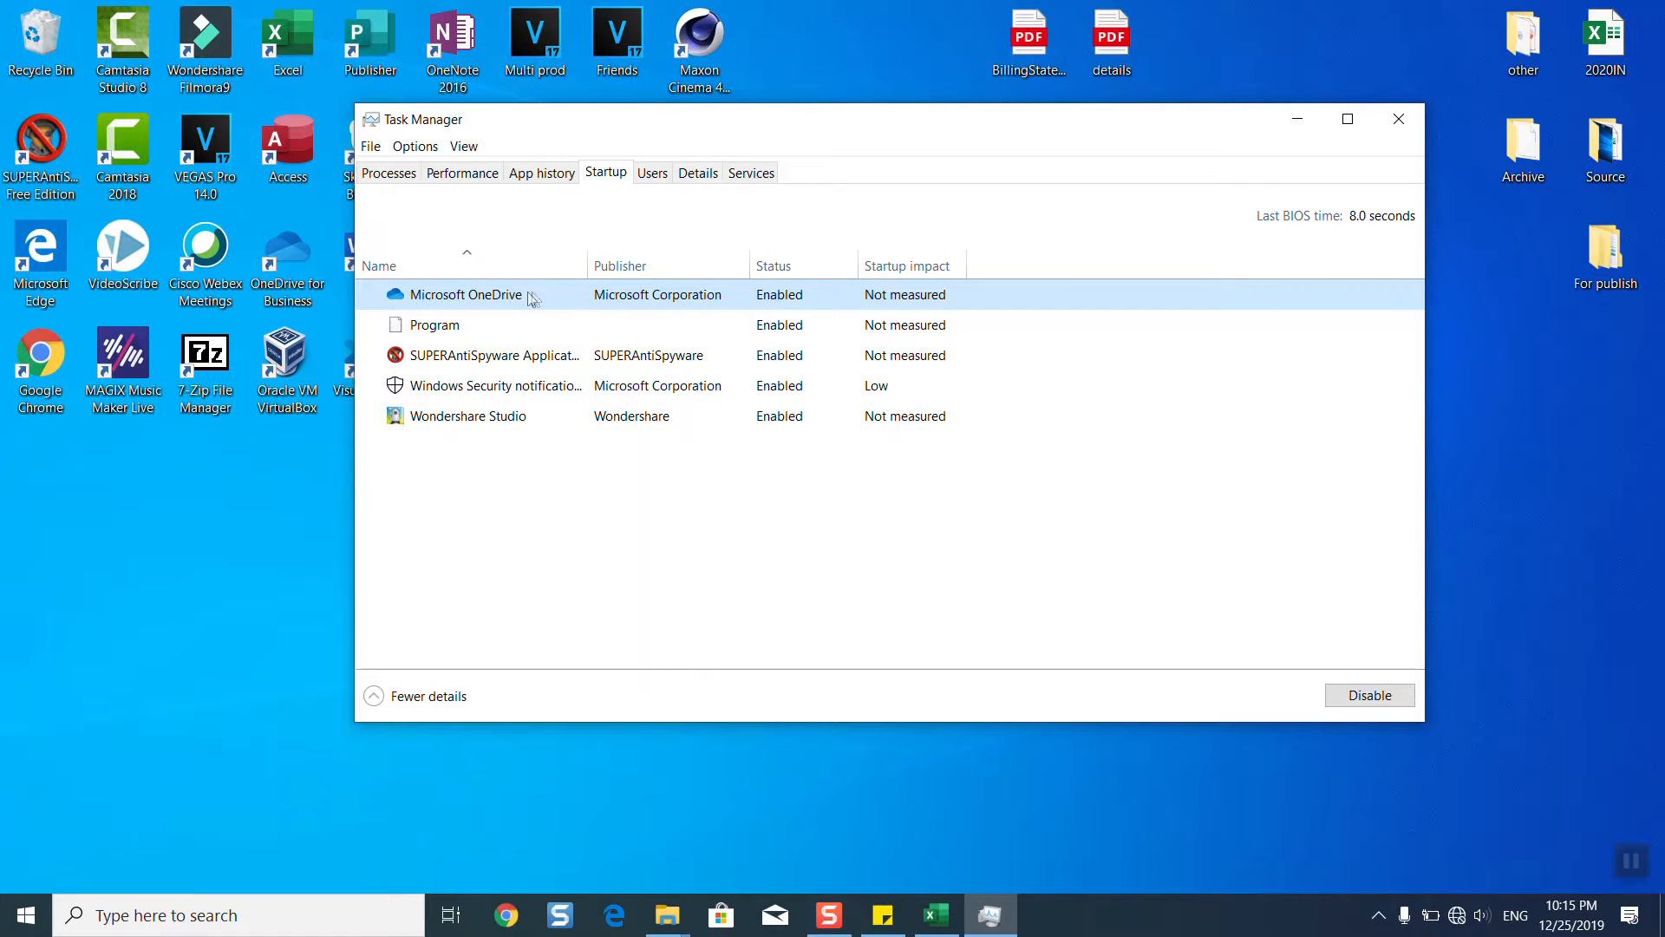
right_click(768, 304)
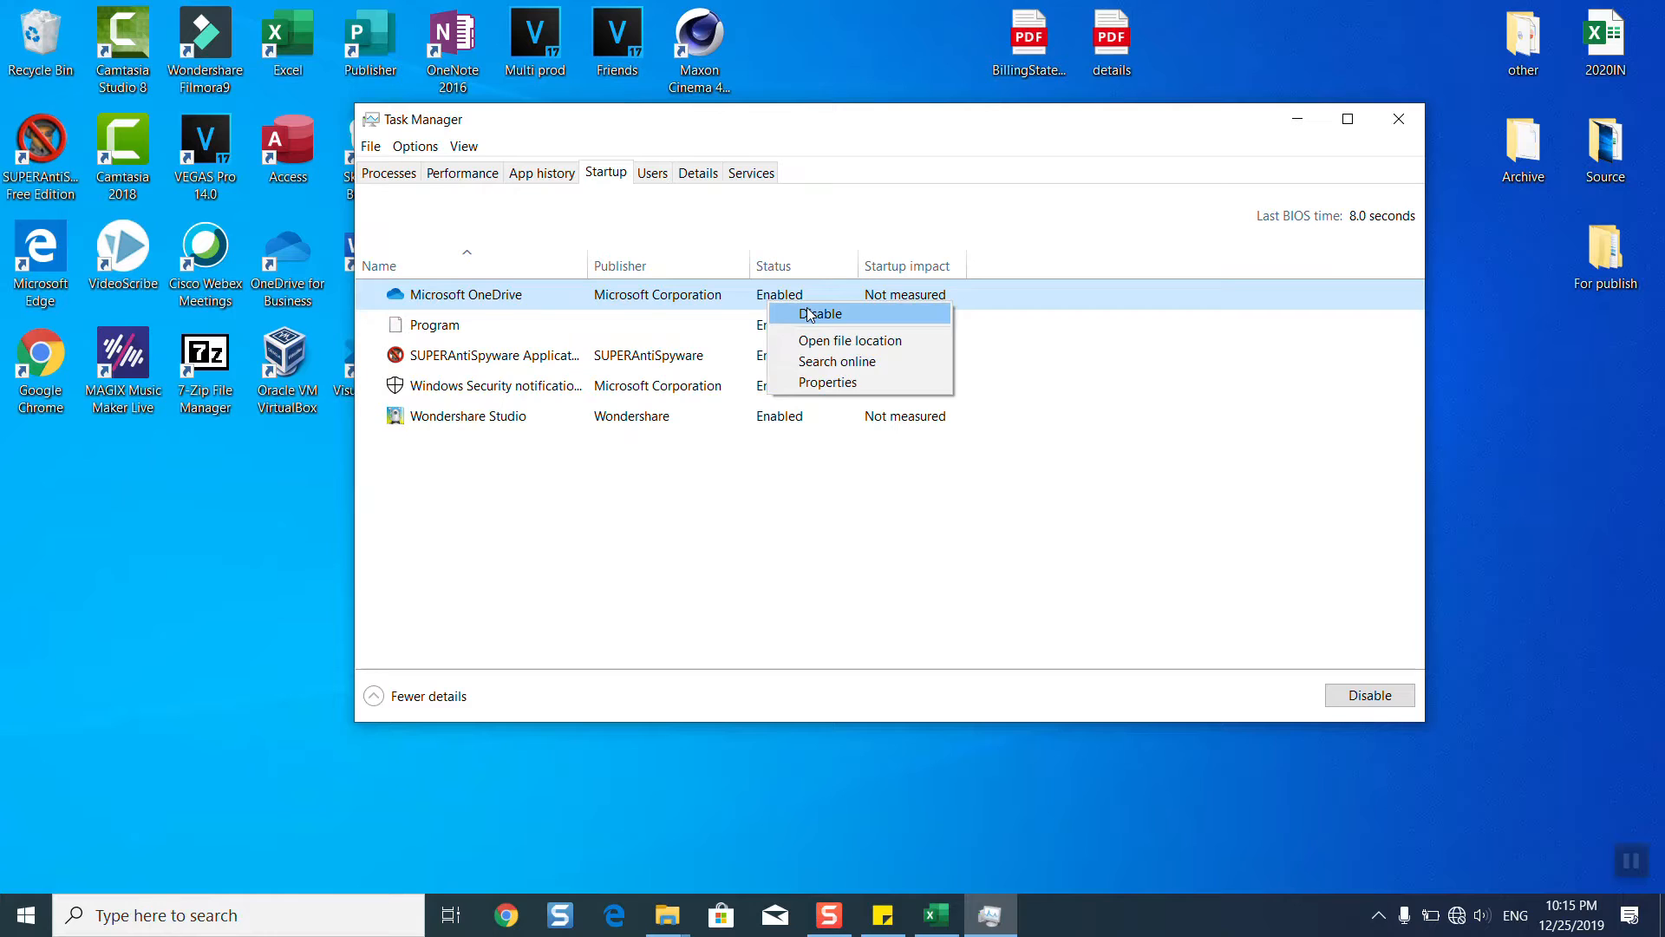
left_click(808, 314)
left_click(745, 369)
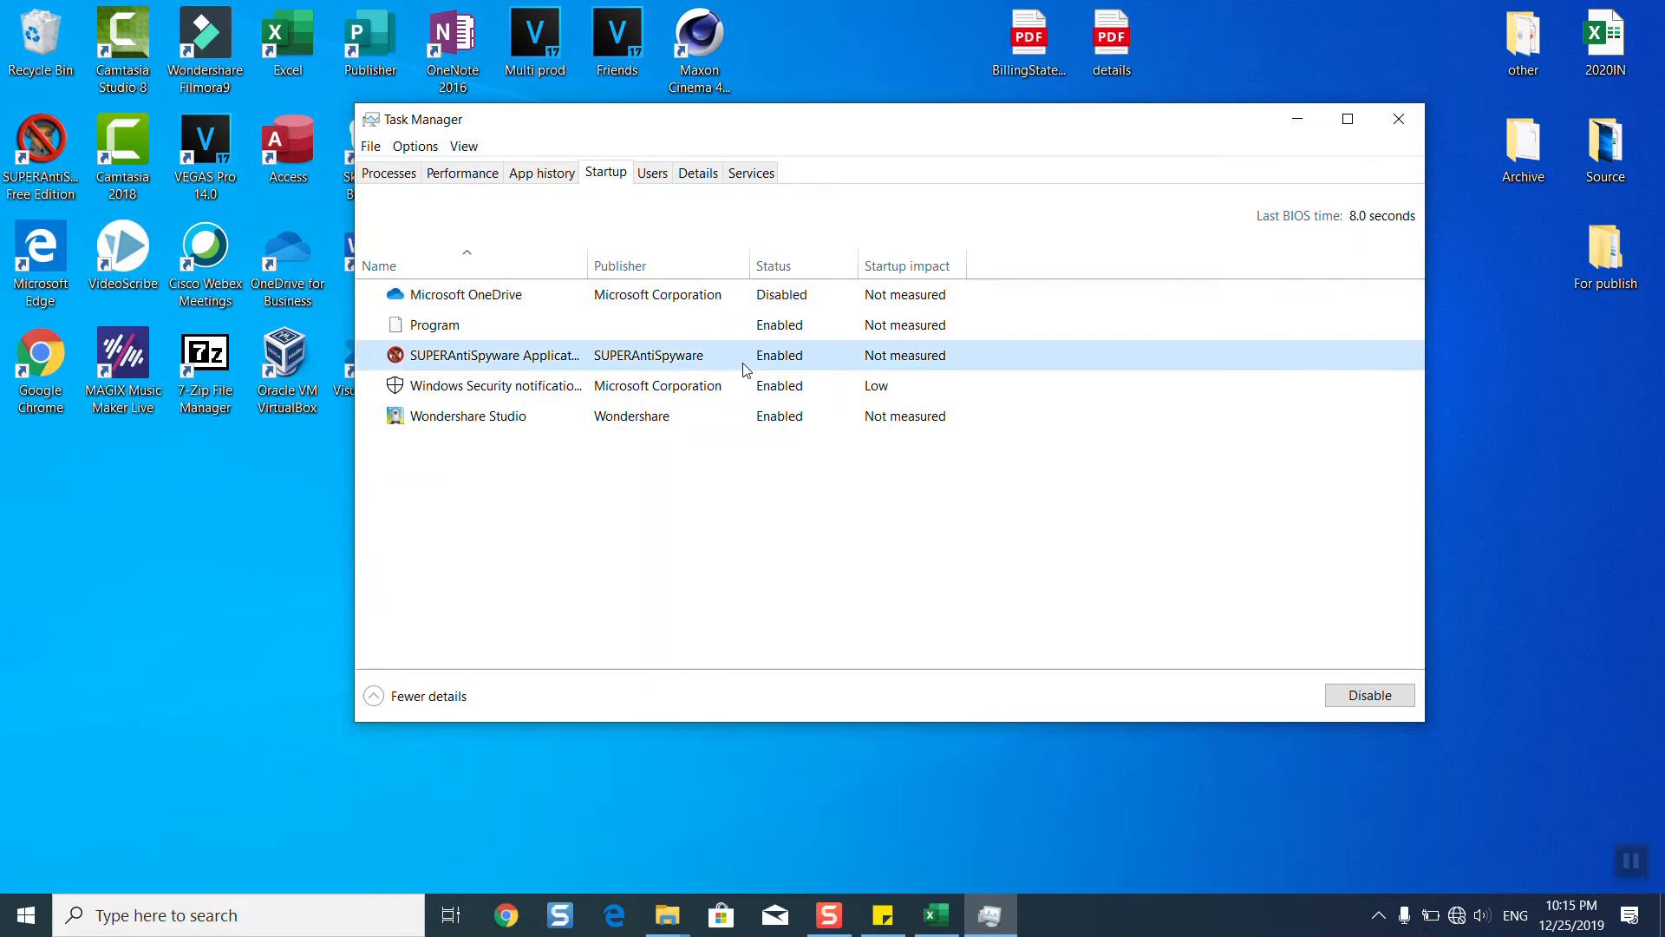
right_click(744, 369)
left_click(763, 377)
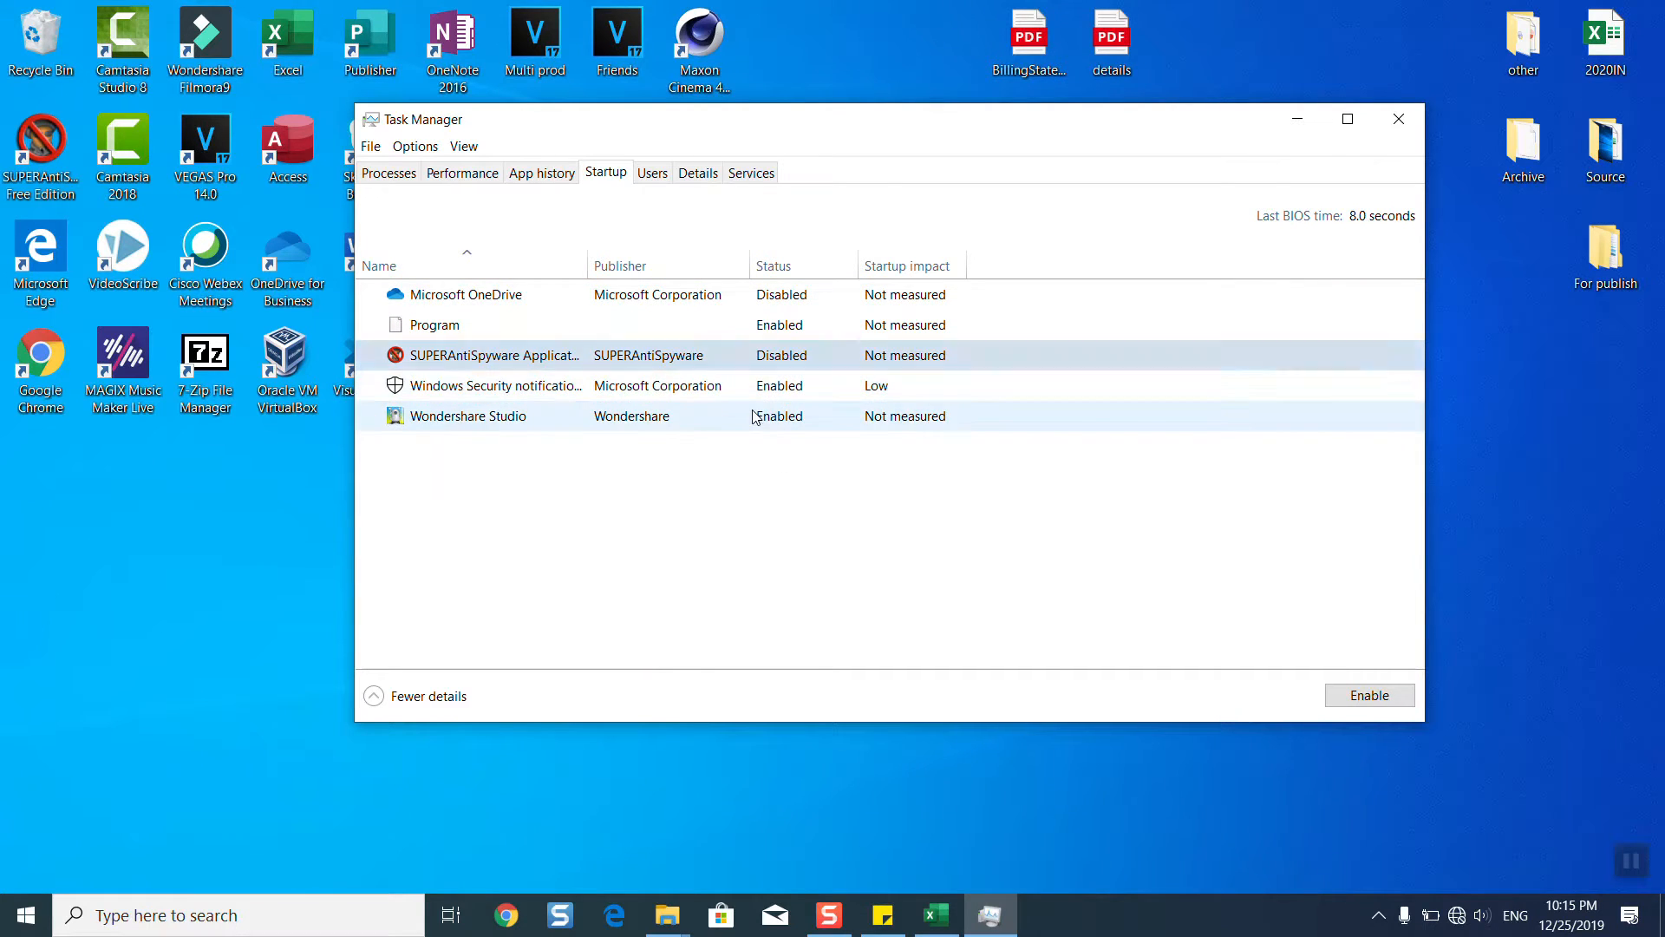
left_click(754, 417)
right_click(754, 417)
left_click(780, 424)
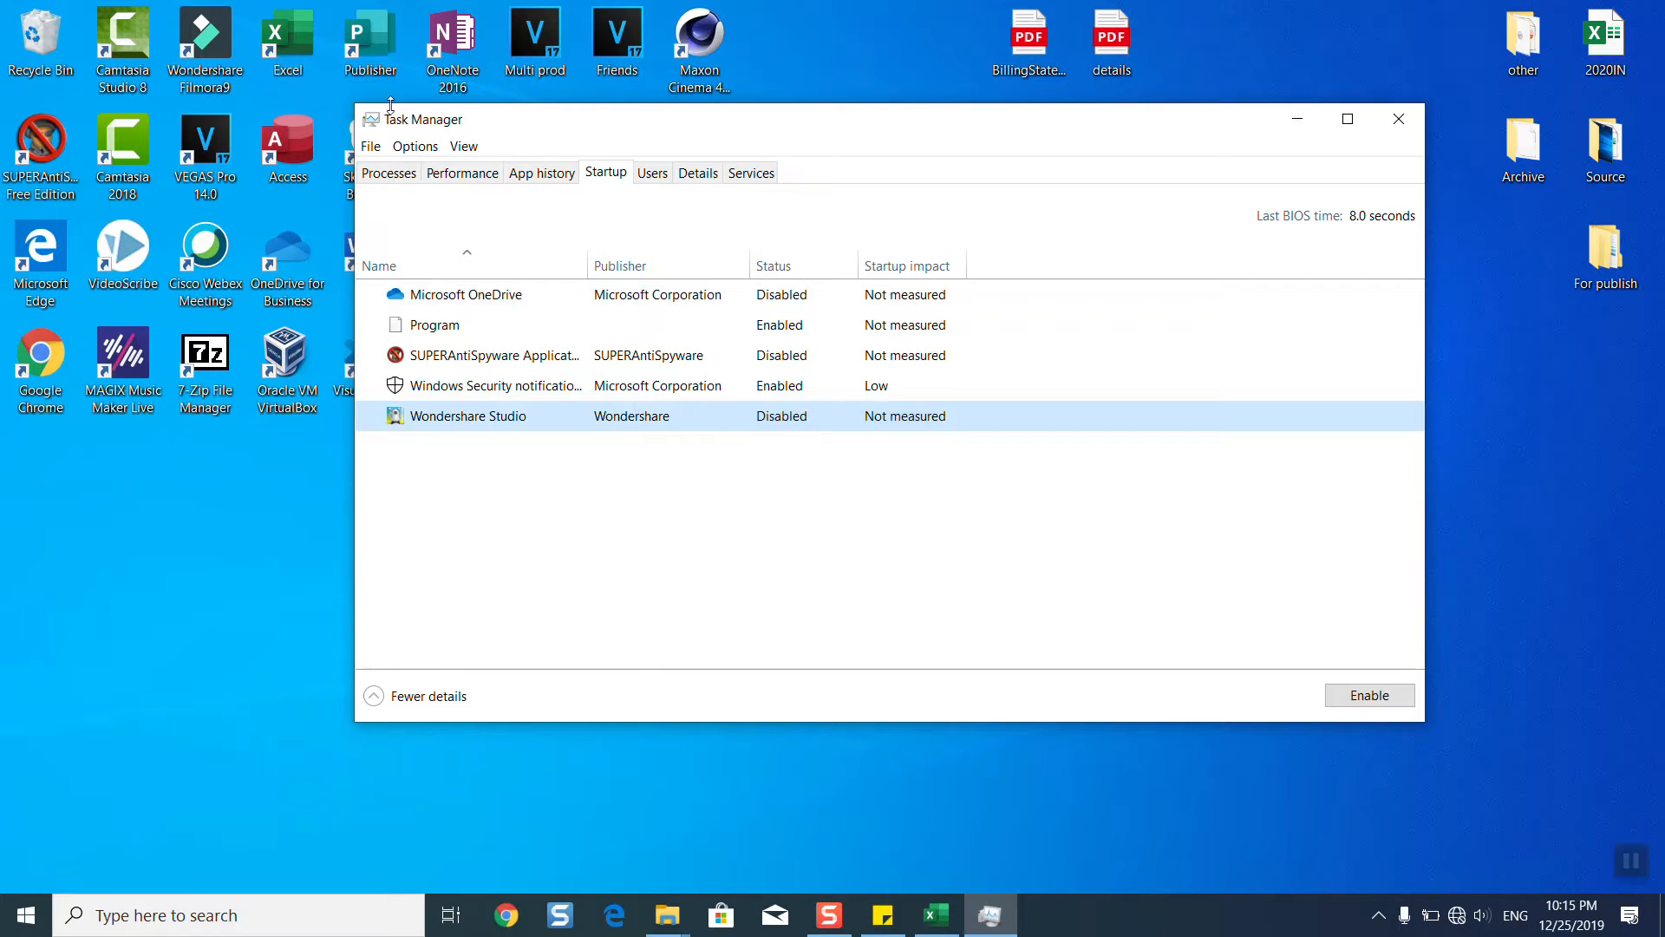
left_click(1386, 133)
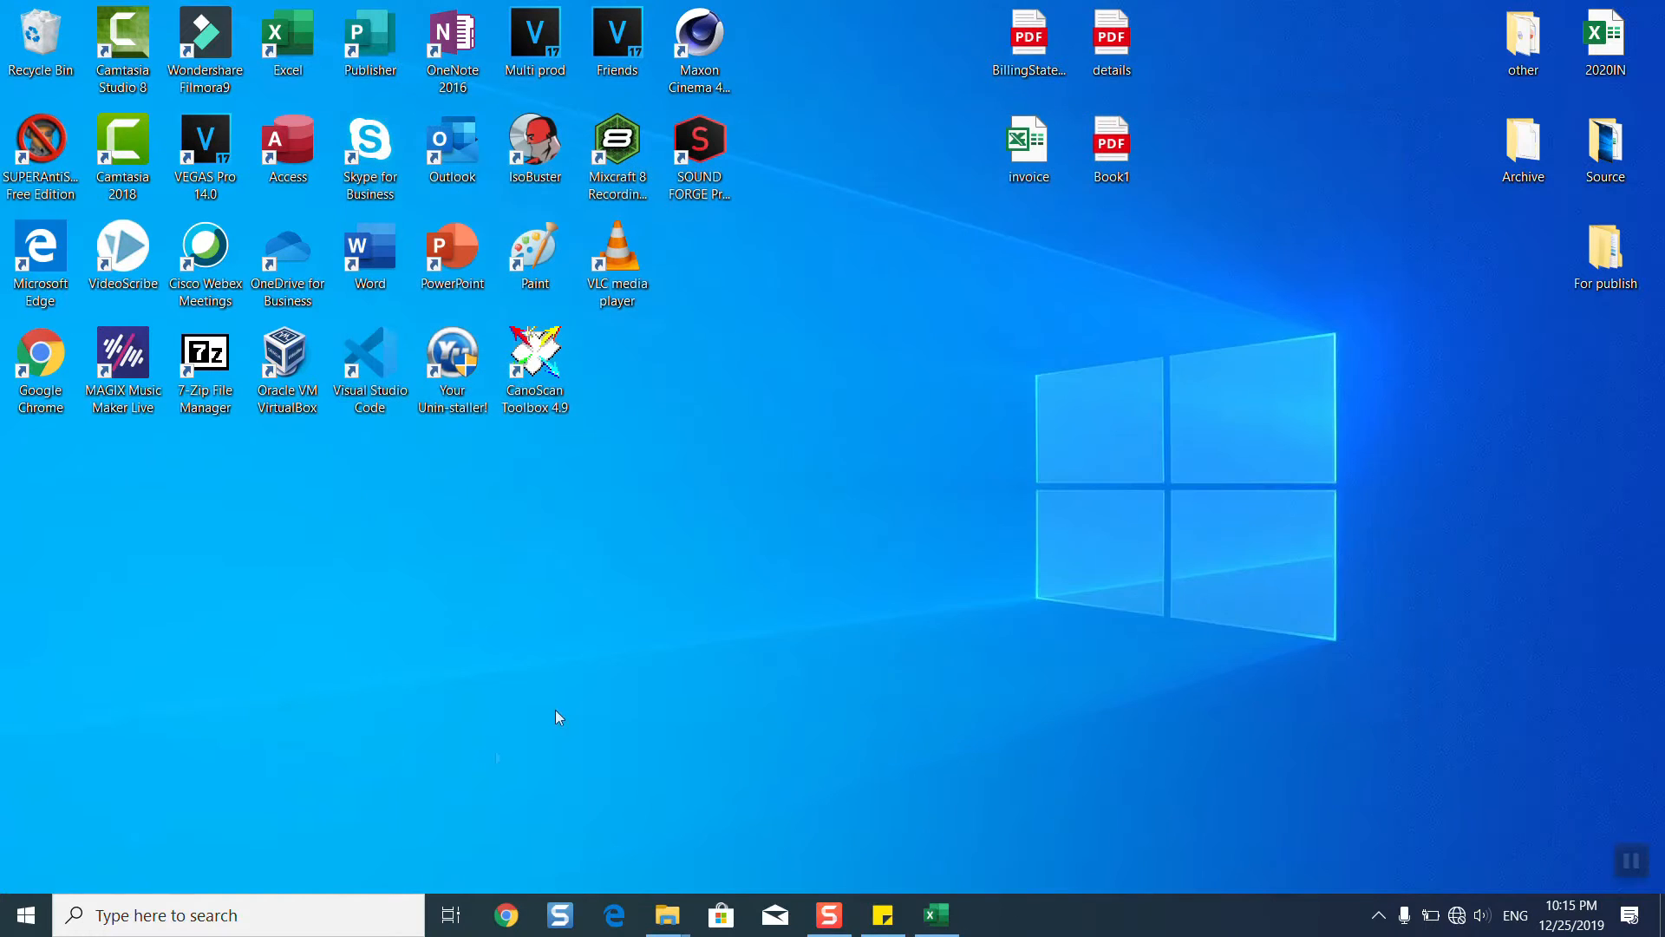
Search Windows for "services", open the Services app and maximize its window.
left_click(182, 926)
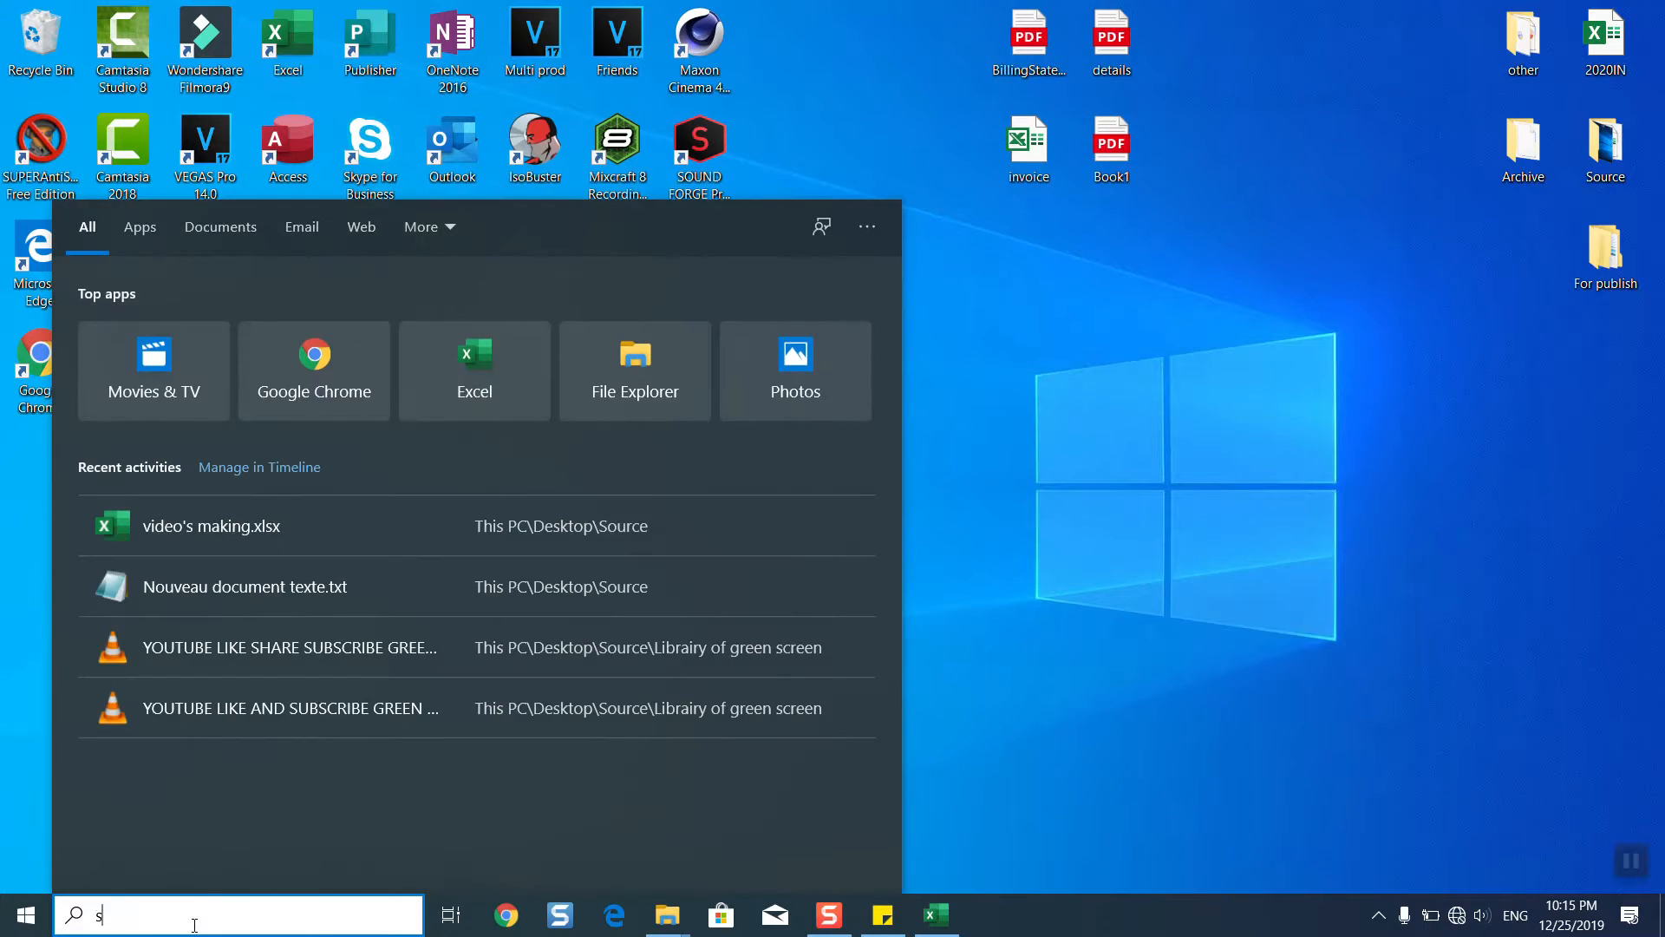
type("sett")
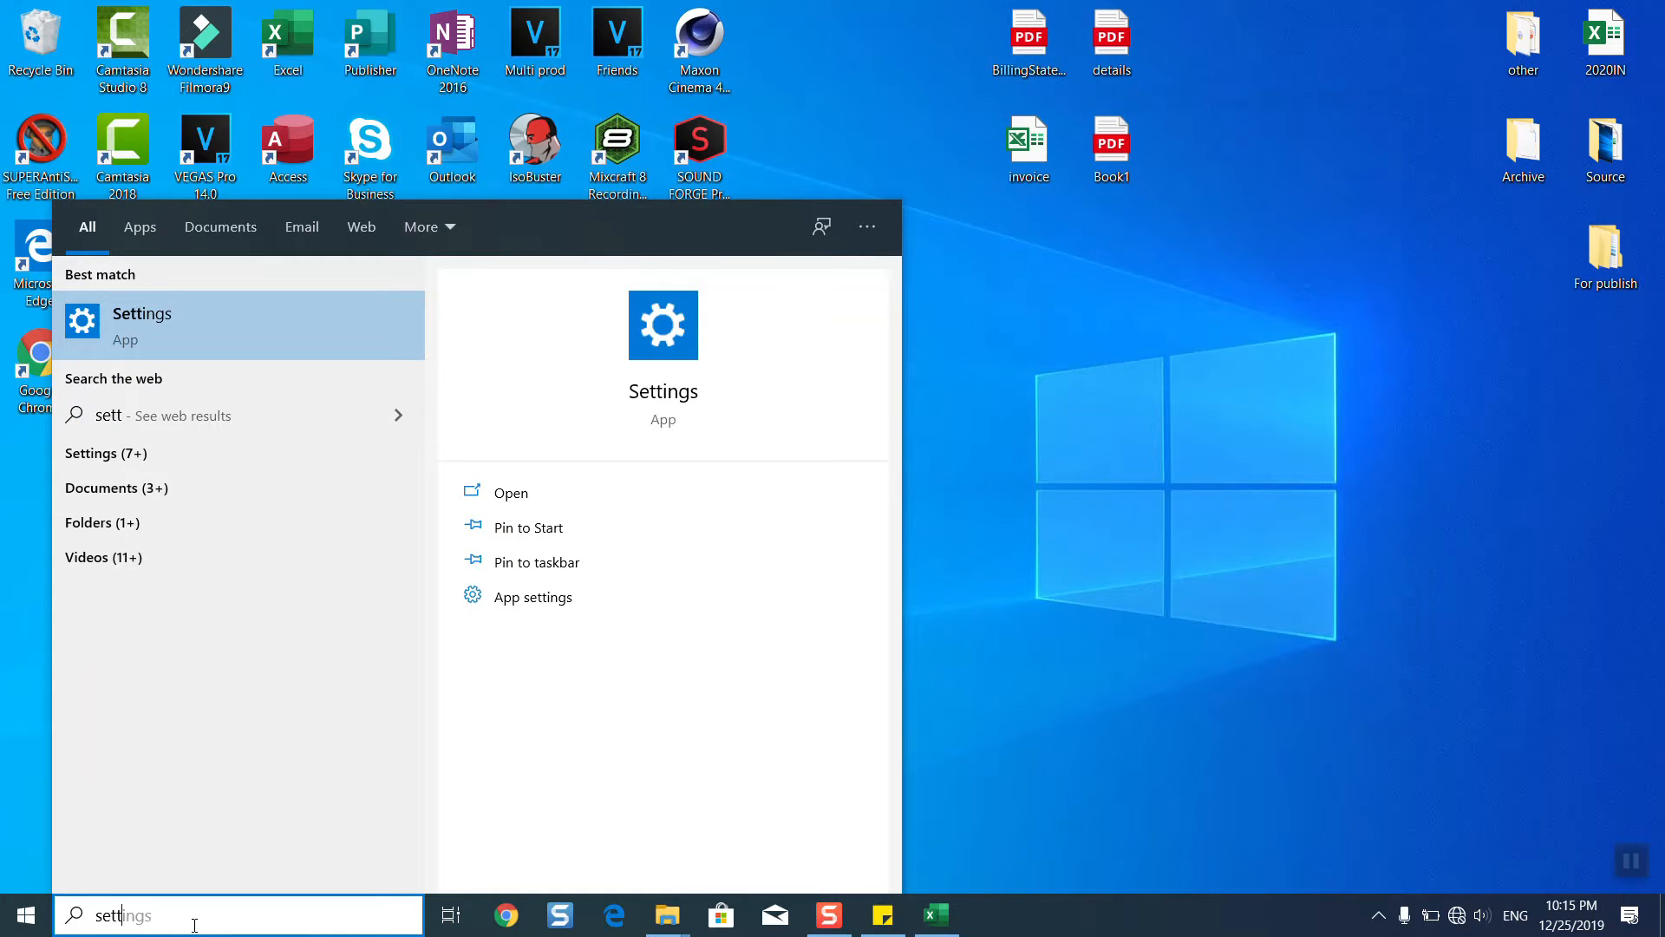
key("BackSpace")
key("BackSpace")
type("r")
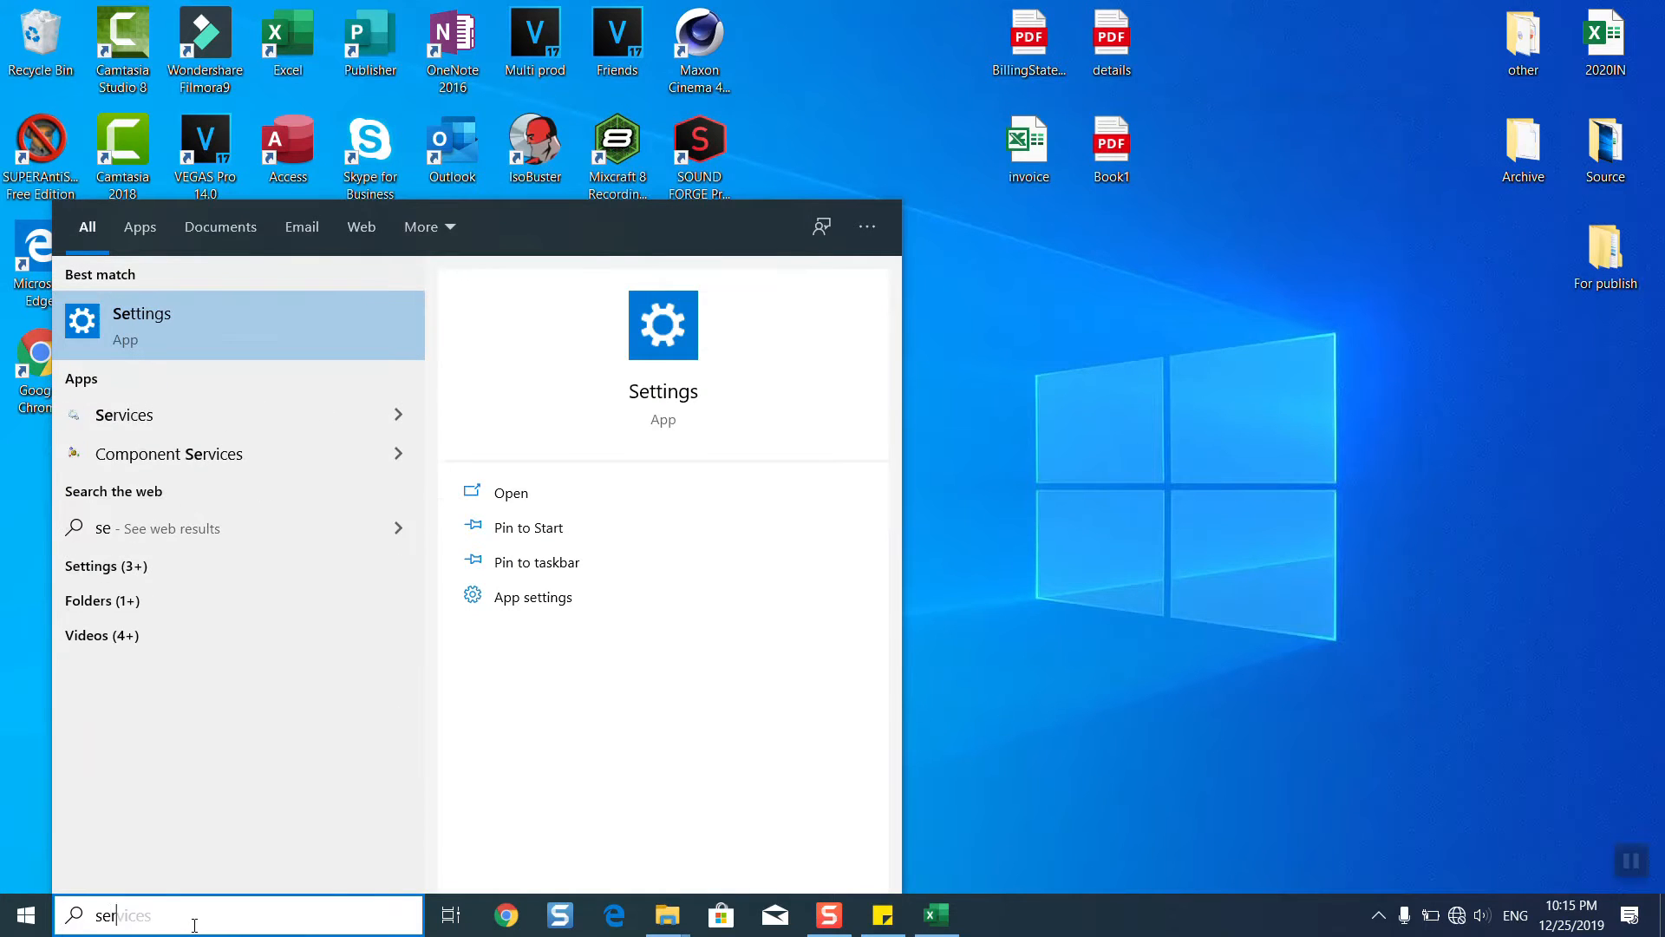
type("vices")
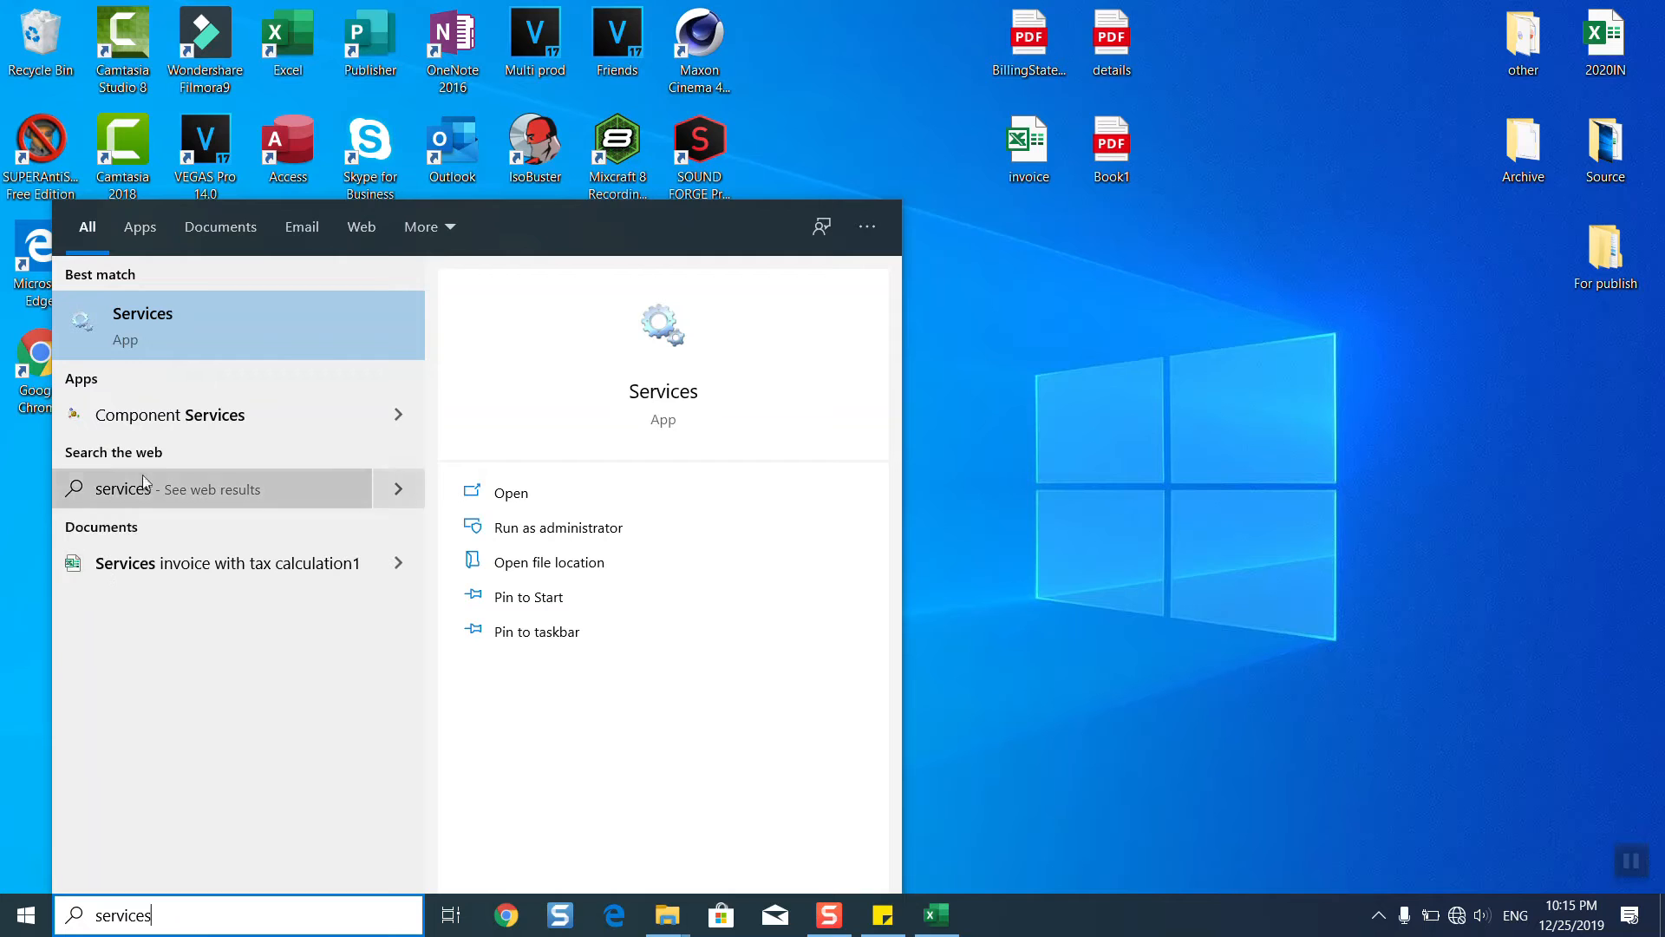
left_click(143, 342)
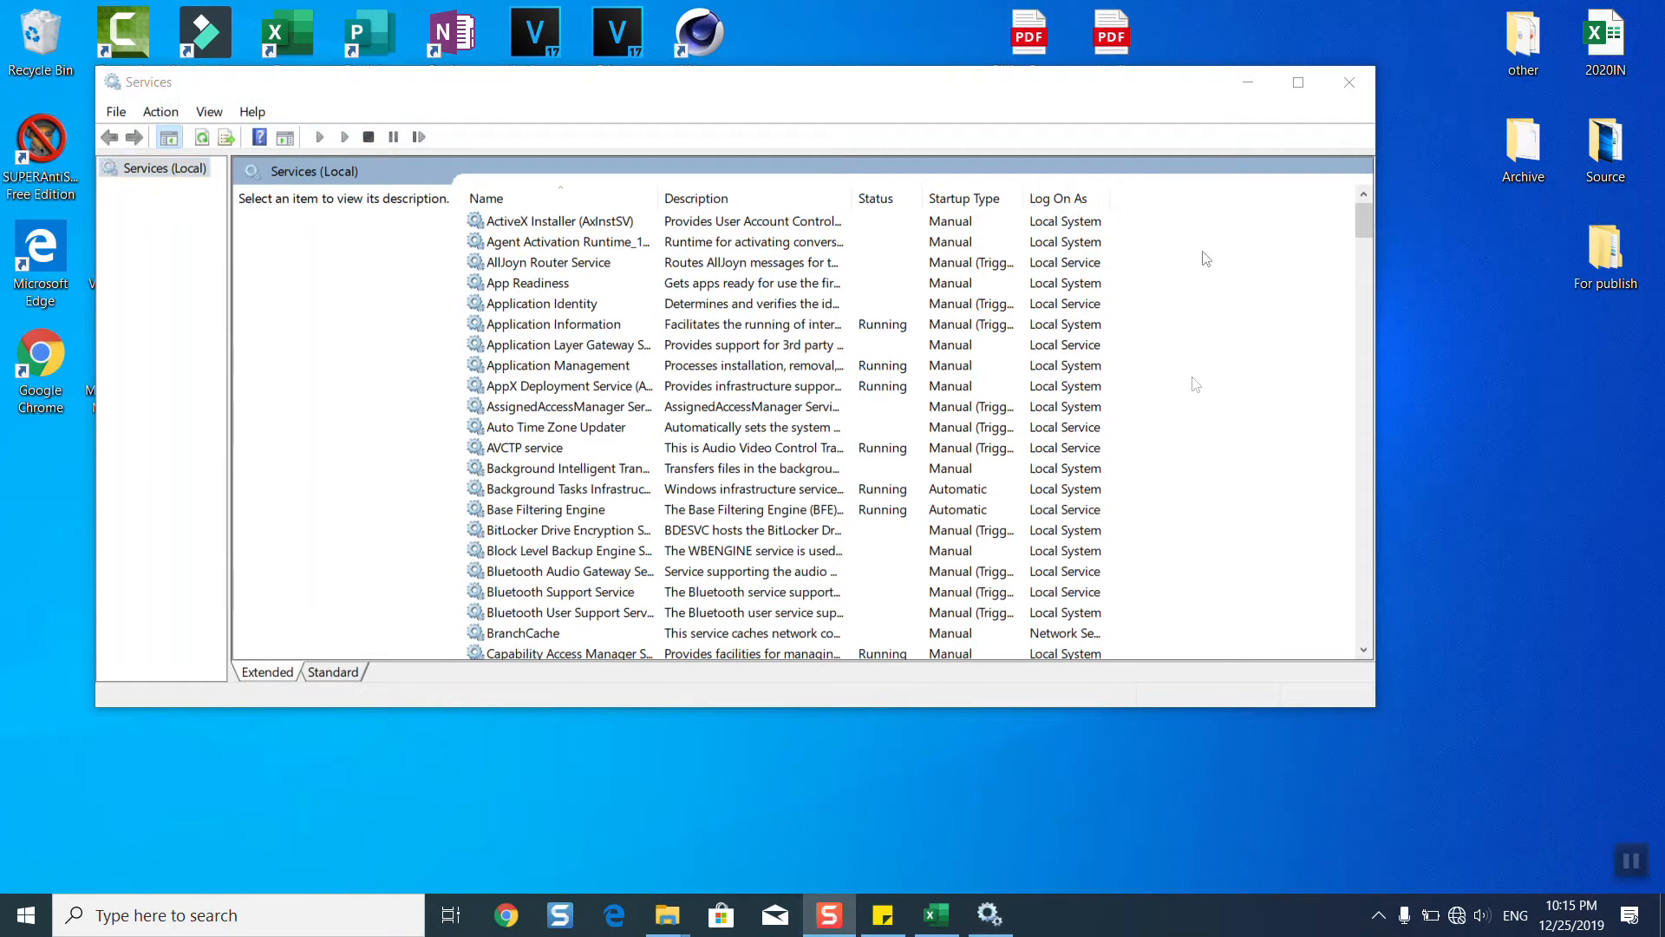
left_click(1298, 82)
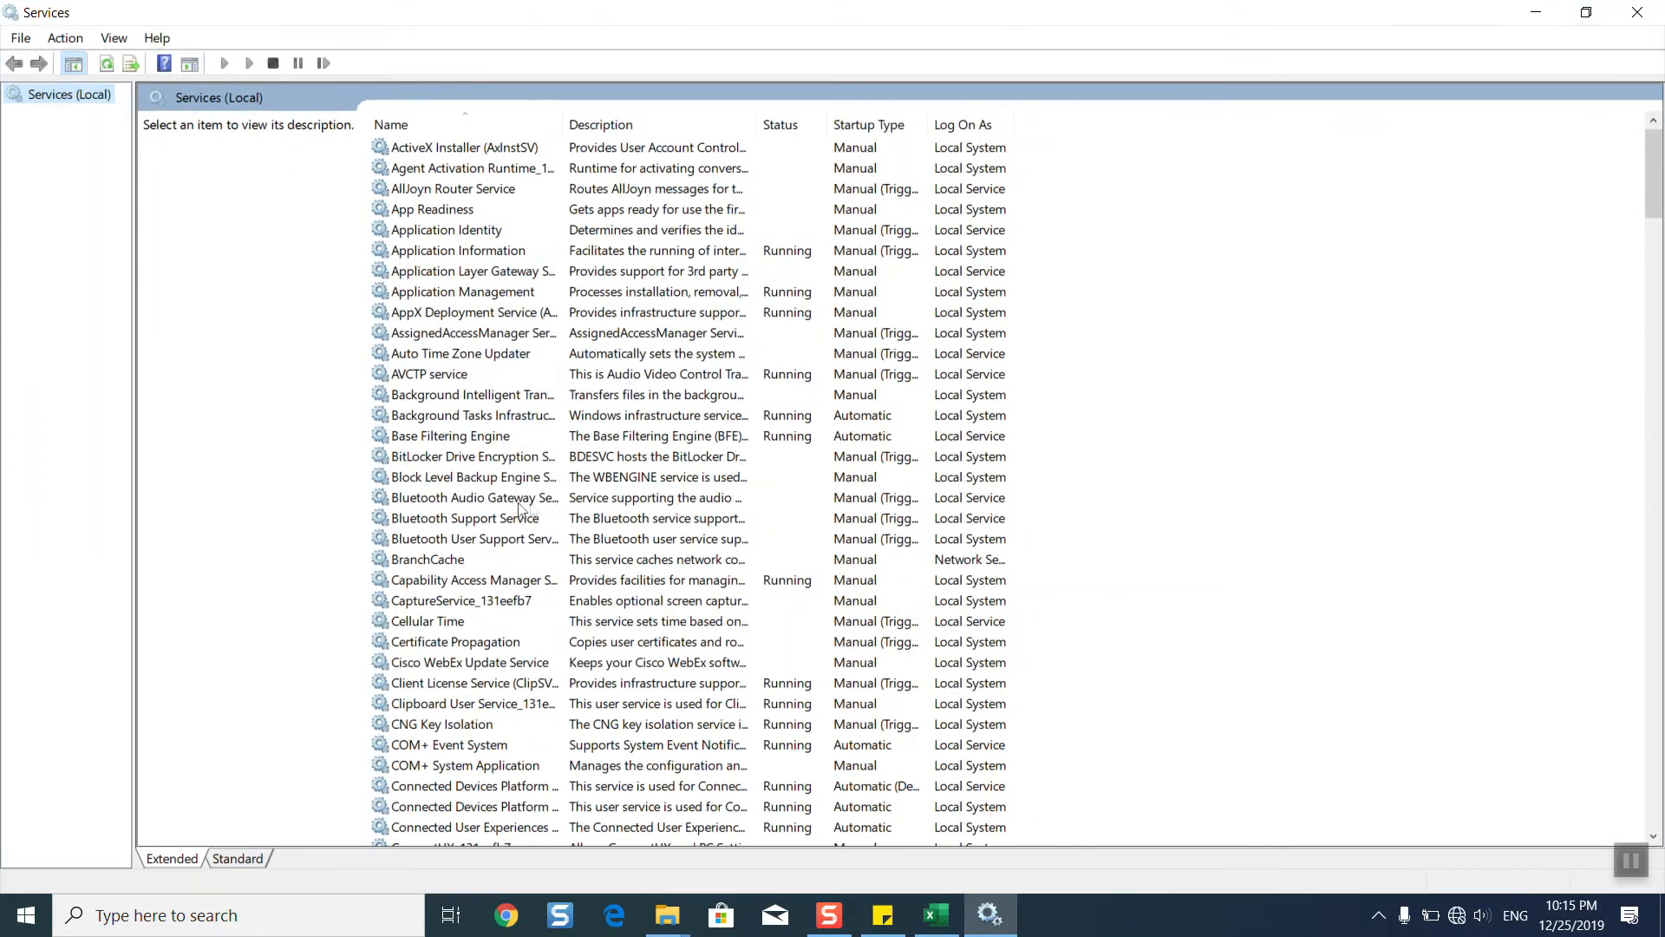
Find the Windows Media Player Network Sharing Service in the service list and open its properties.
left_click(518, 501)
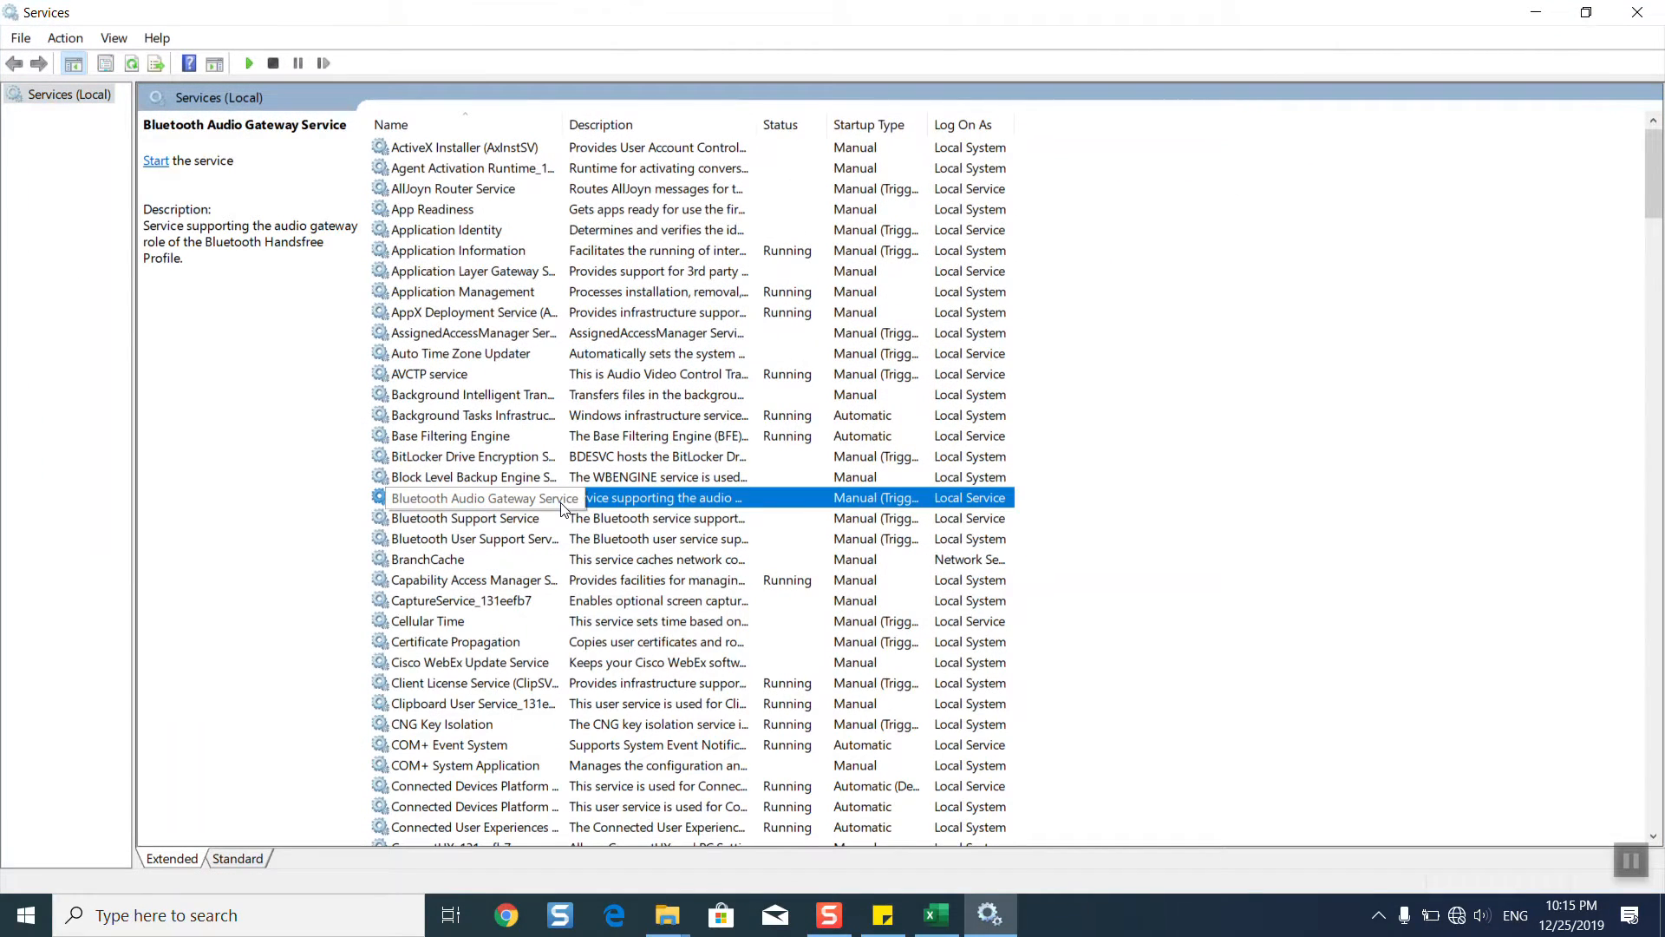
key("w")
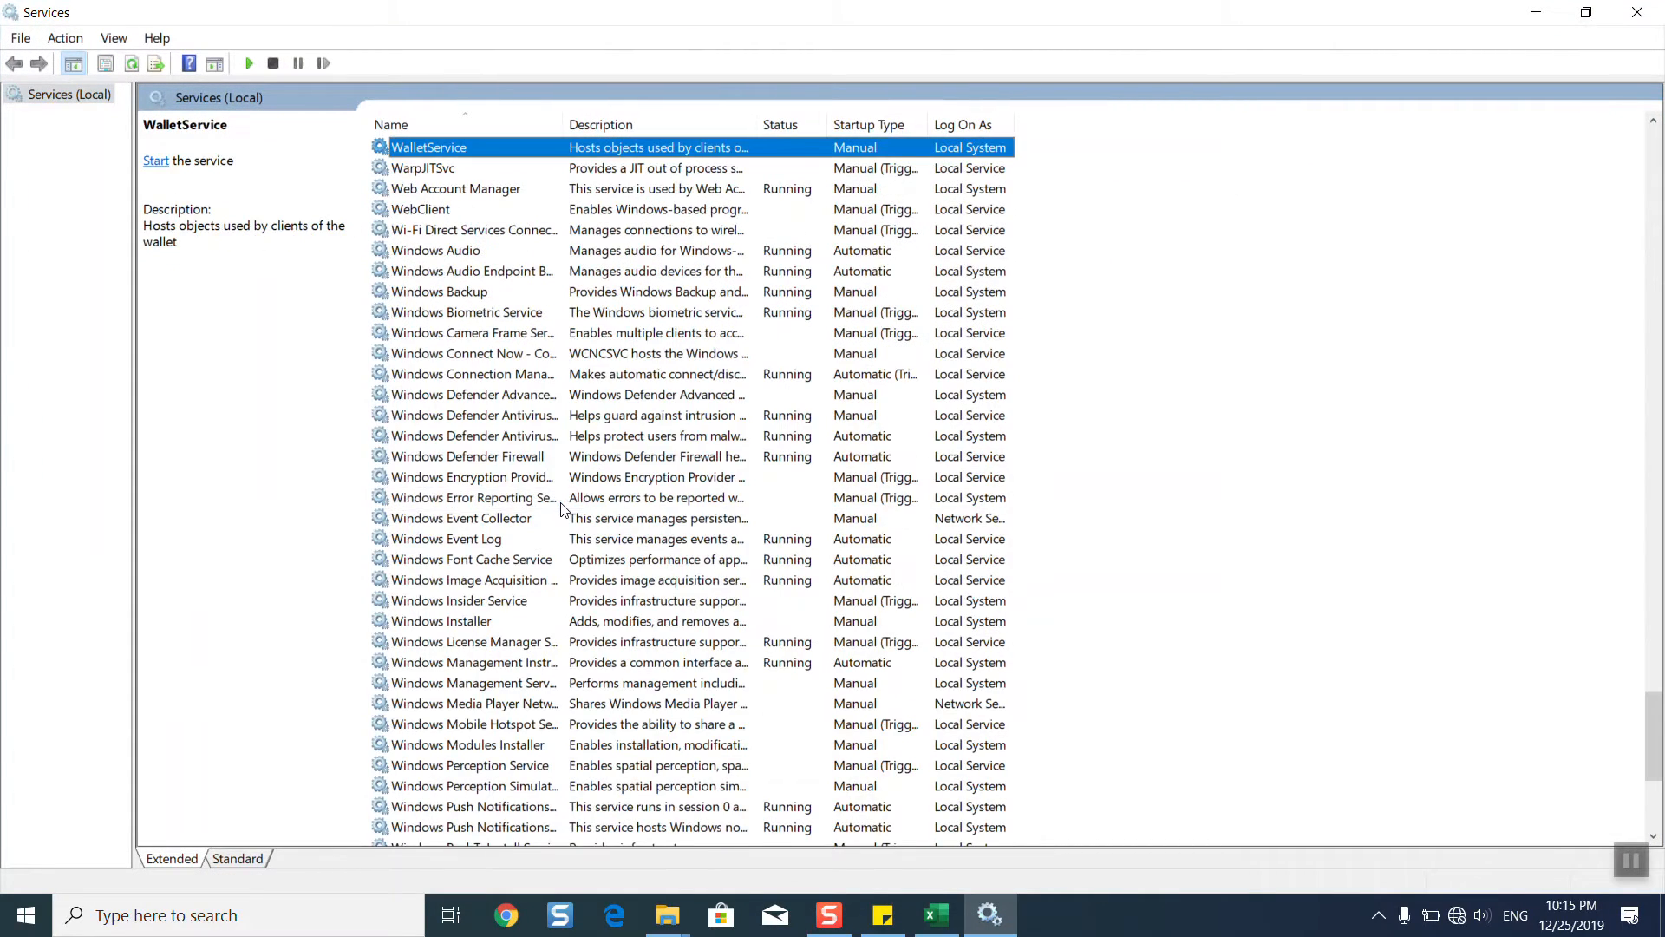
key("Down")
key("Down")
key("Down")
key("Down")
key("Down")
key("Down")
key("Down")
key("Down")
key("Down")
key("Down")
key("Down")
key("Down")
key("Down")
key("Down")
key("Down")
key("Down")
key("Down")
key("Down")
key("Down")
key("Down")
key("Down")
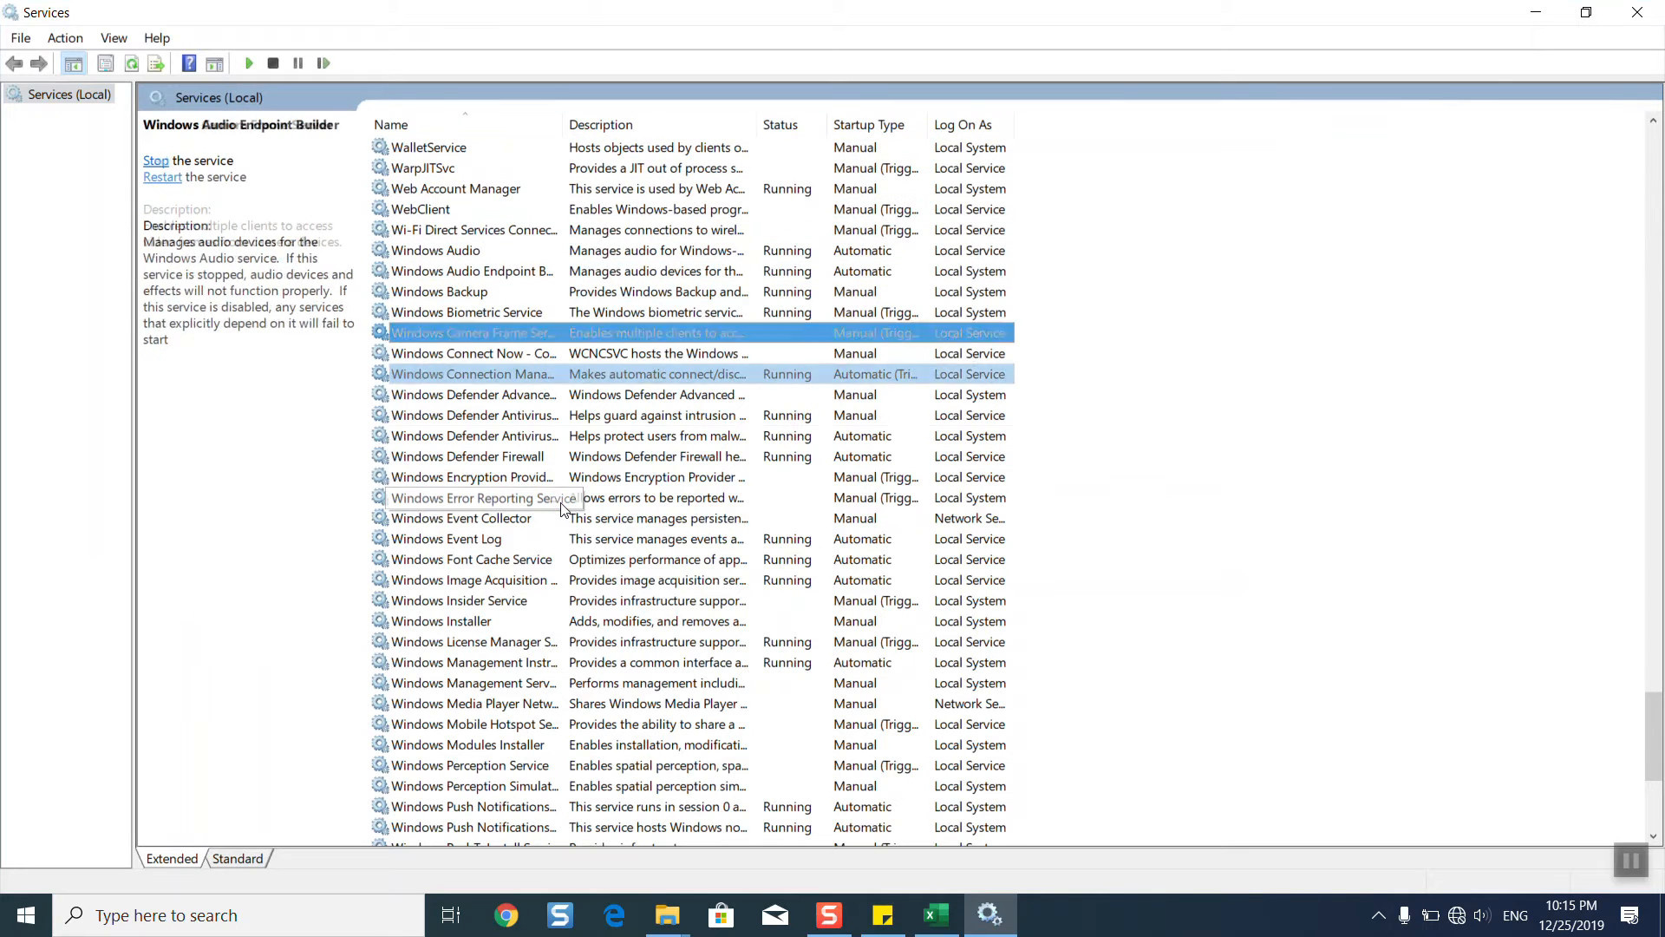
key("Down")
key("Down")
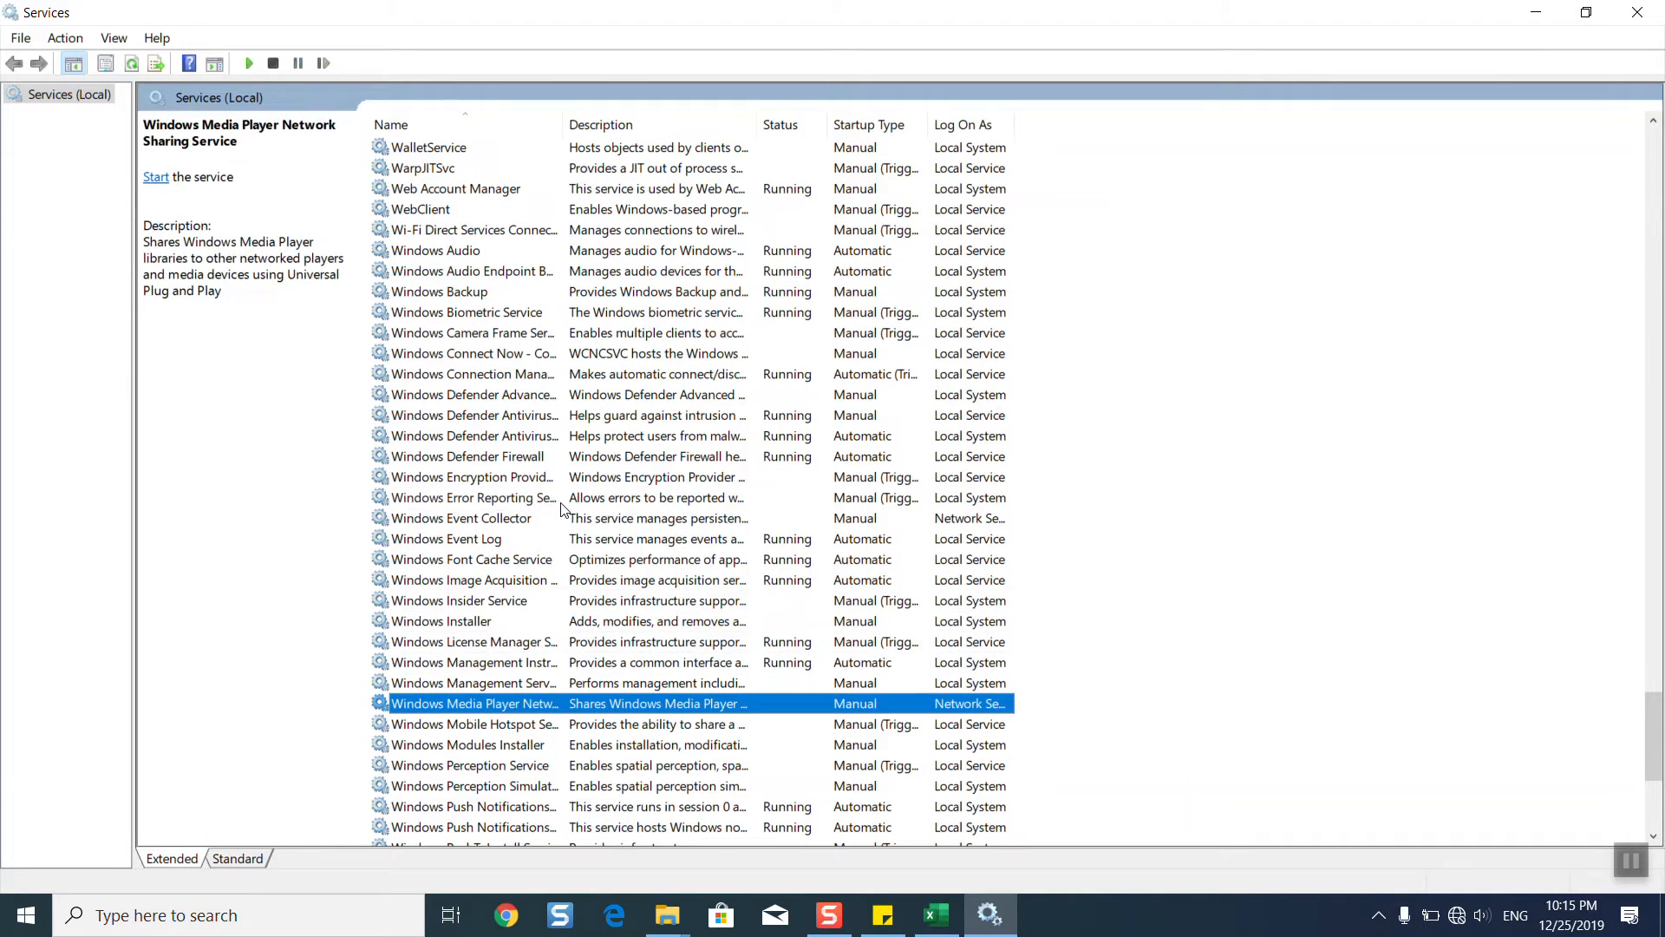
key("Return")
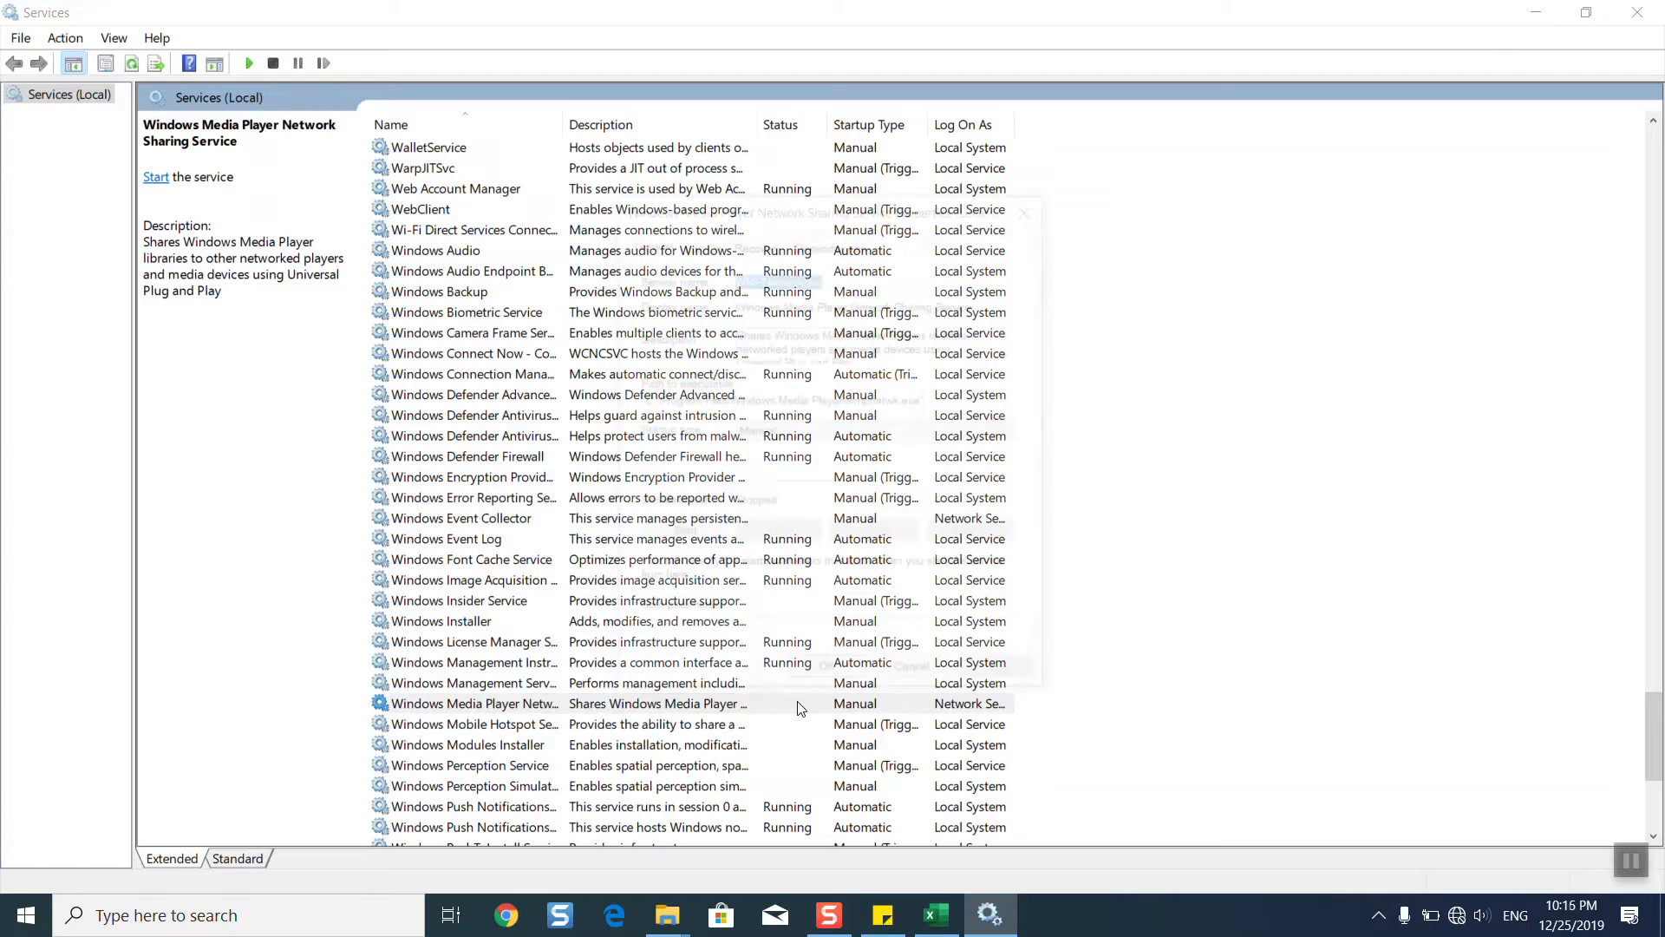
Set the startup type of the Windows Media Player Network Sharing Service to Disabled and confirm the change.
left_click(799, 432)
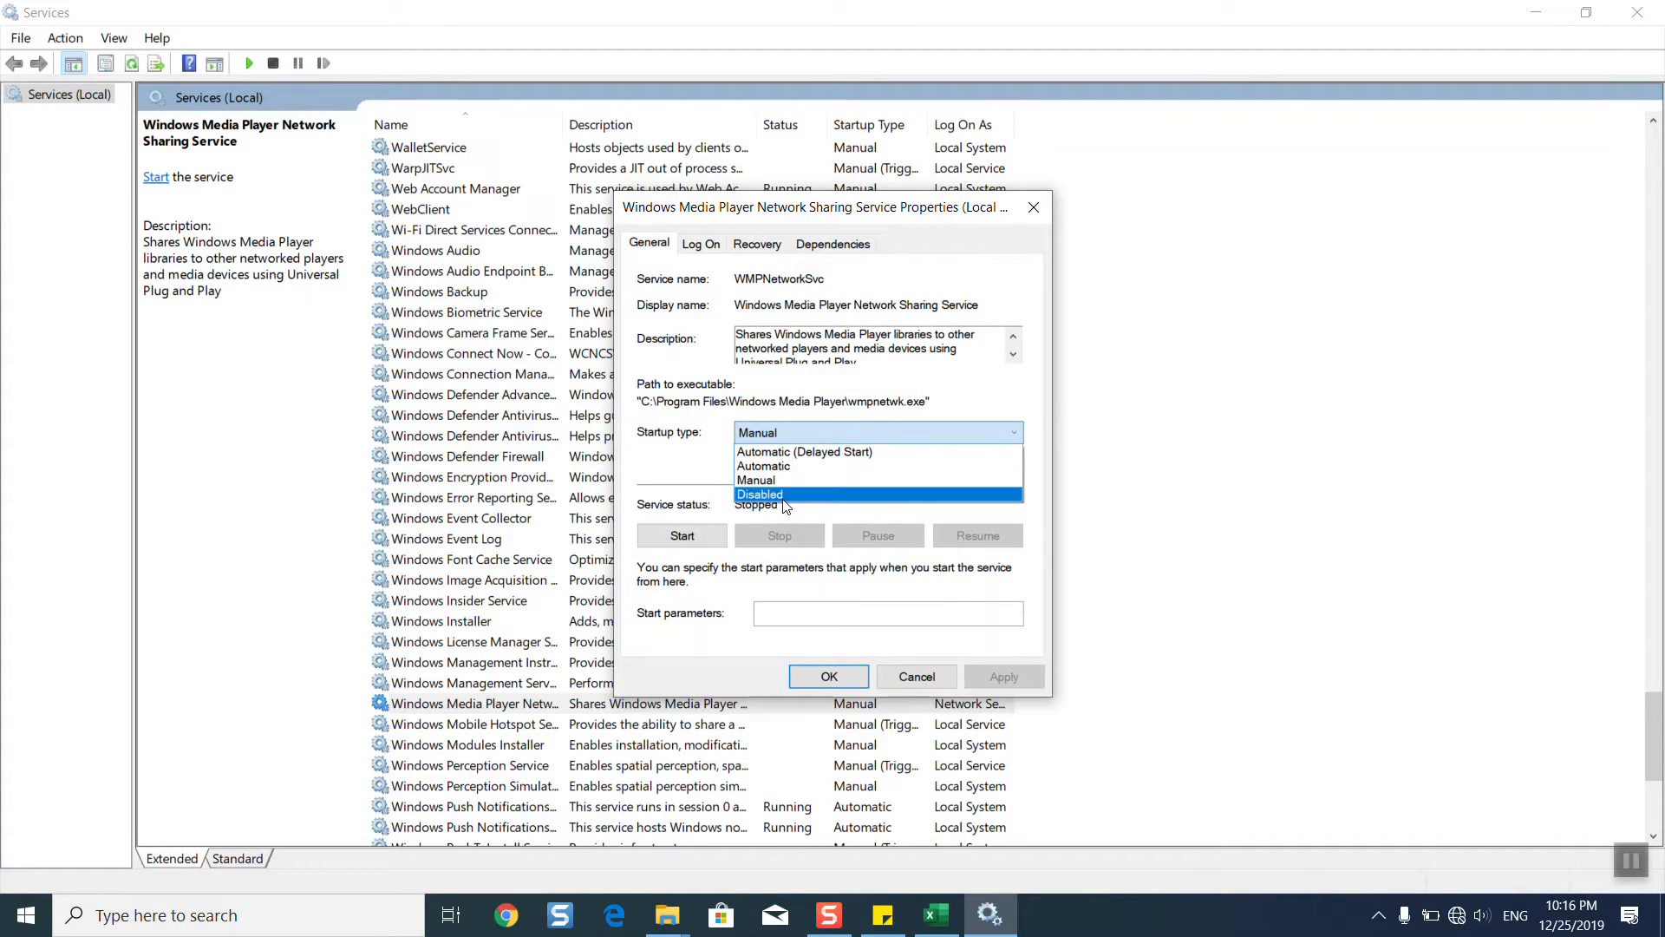
left_click(784, 496)
left_click(996, 681)
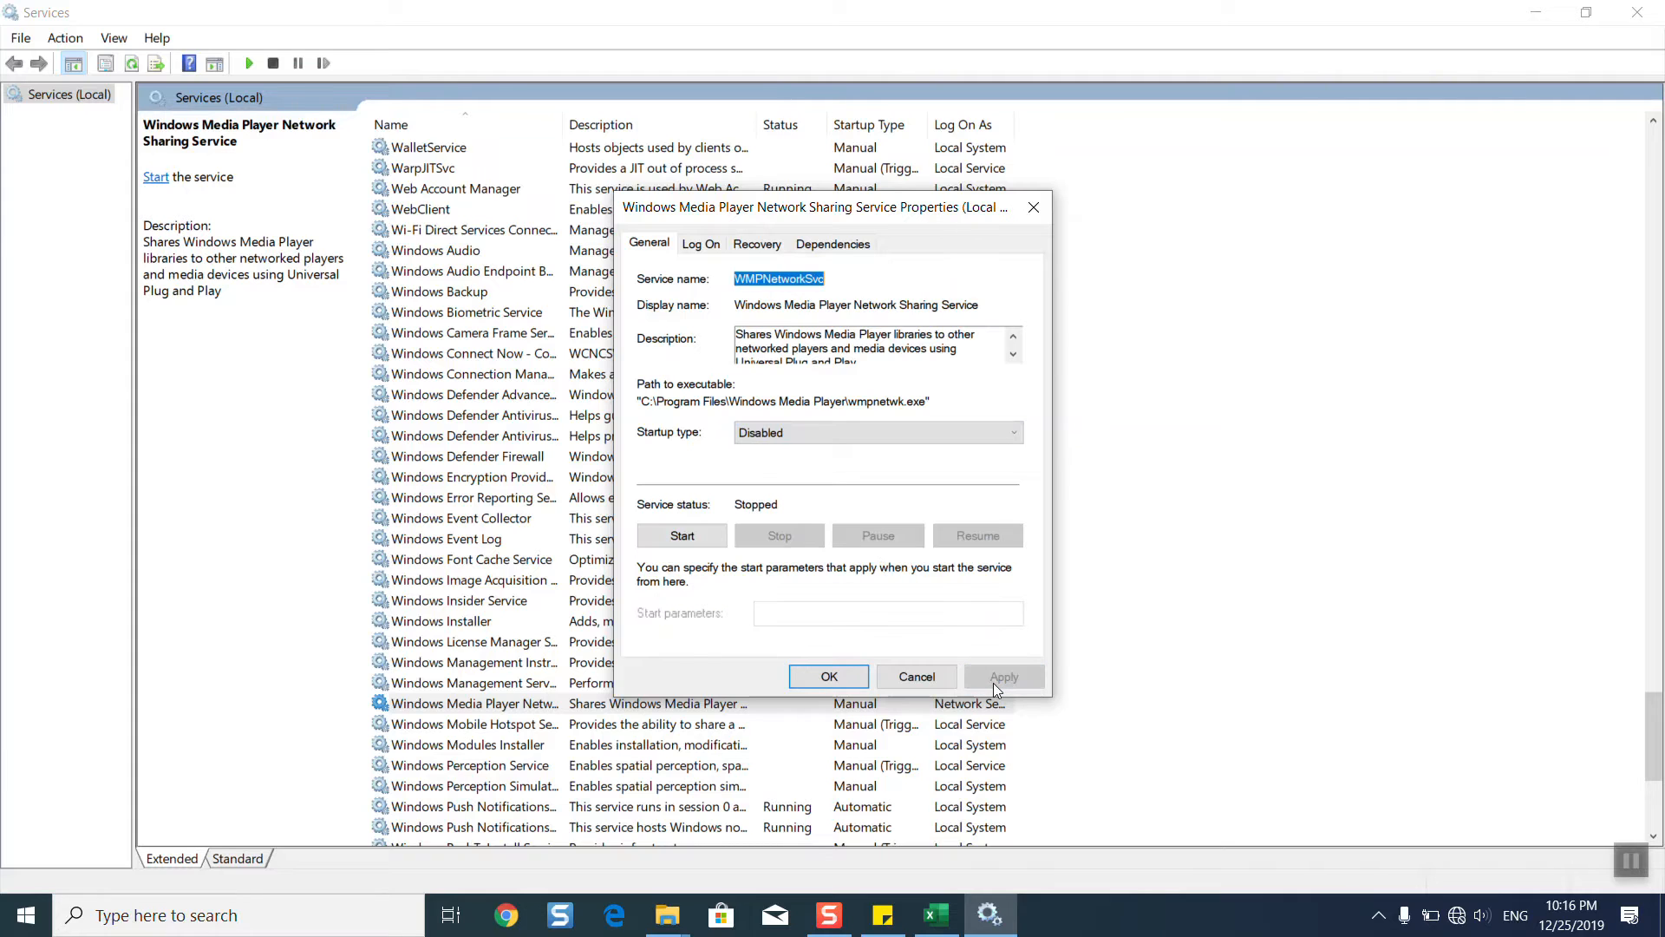
left_click(827, 676)
Widen the Name and Startup Type columns so their entries read in full, and close the Services window.
left_click(676, 647)
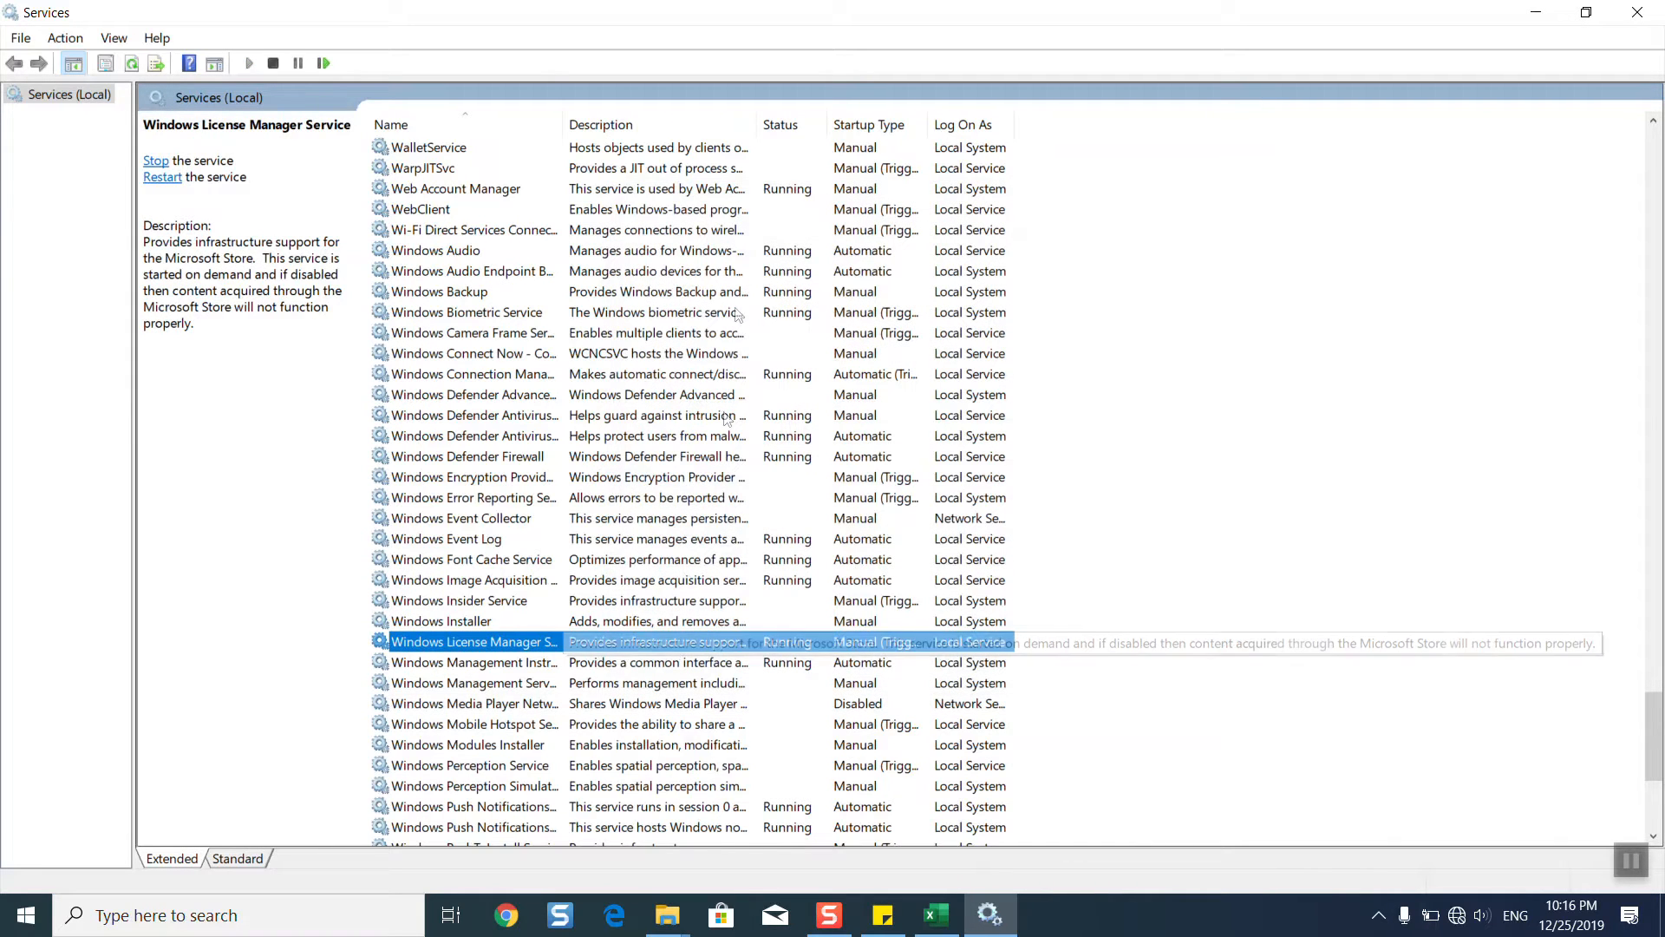
left_click_drag(562, 124, 729, 128)
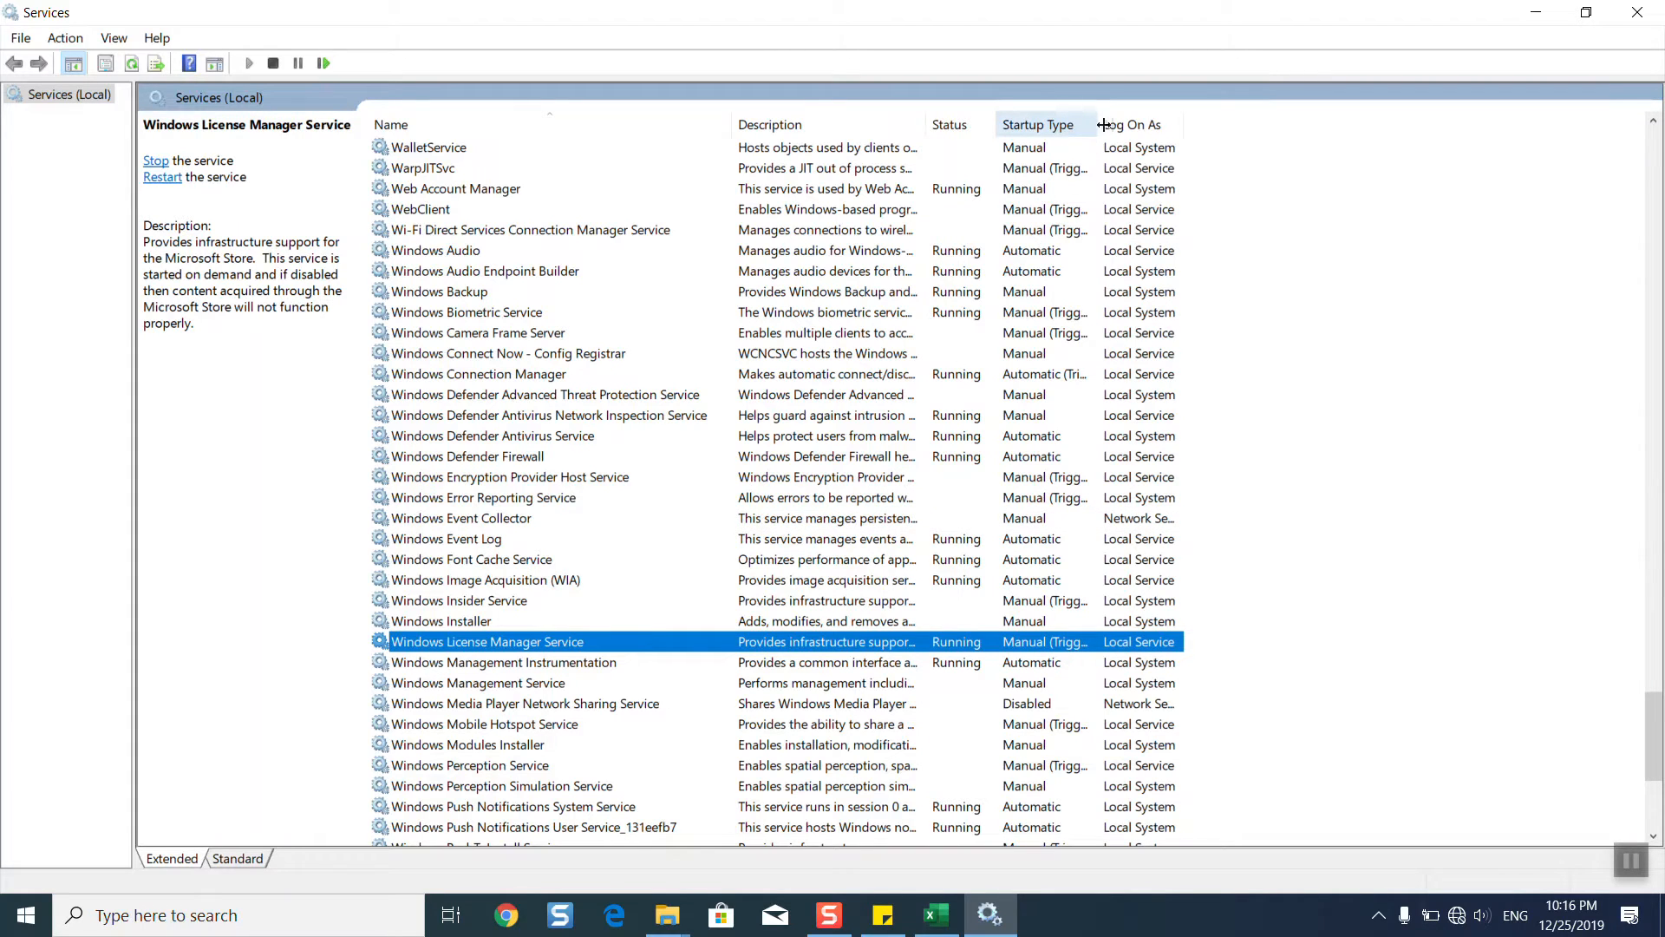
left_click_drag(1097, 124, 1154, 124)
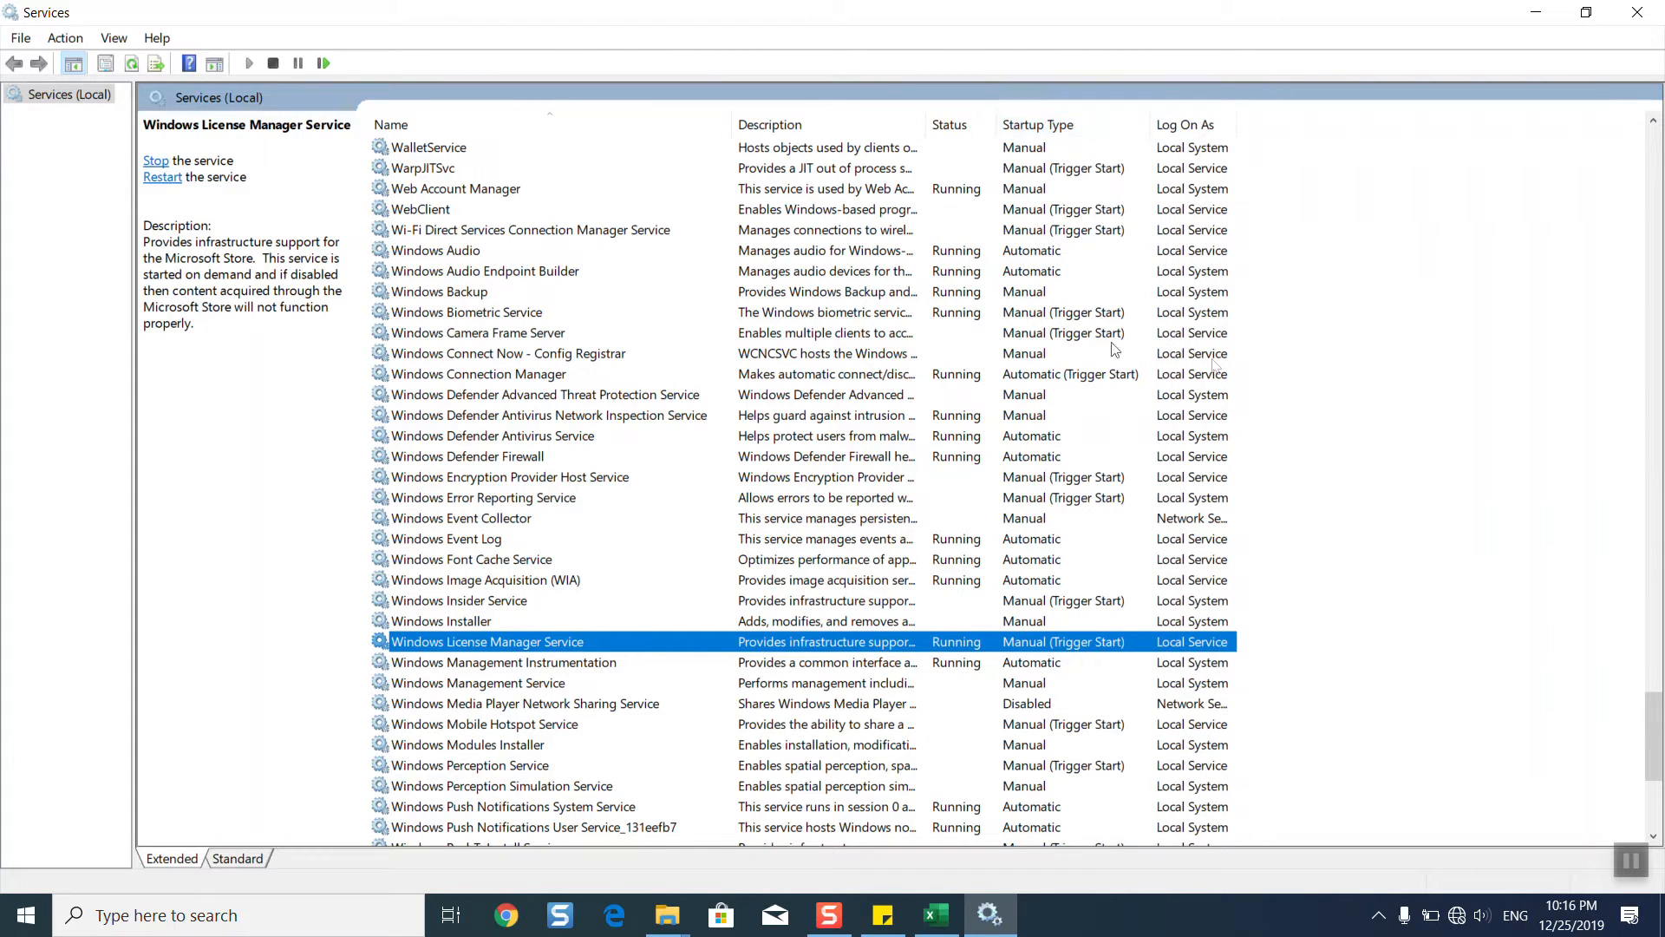
left_click(1637, 12)
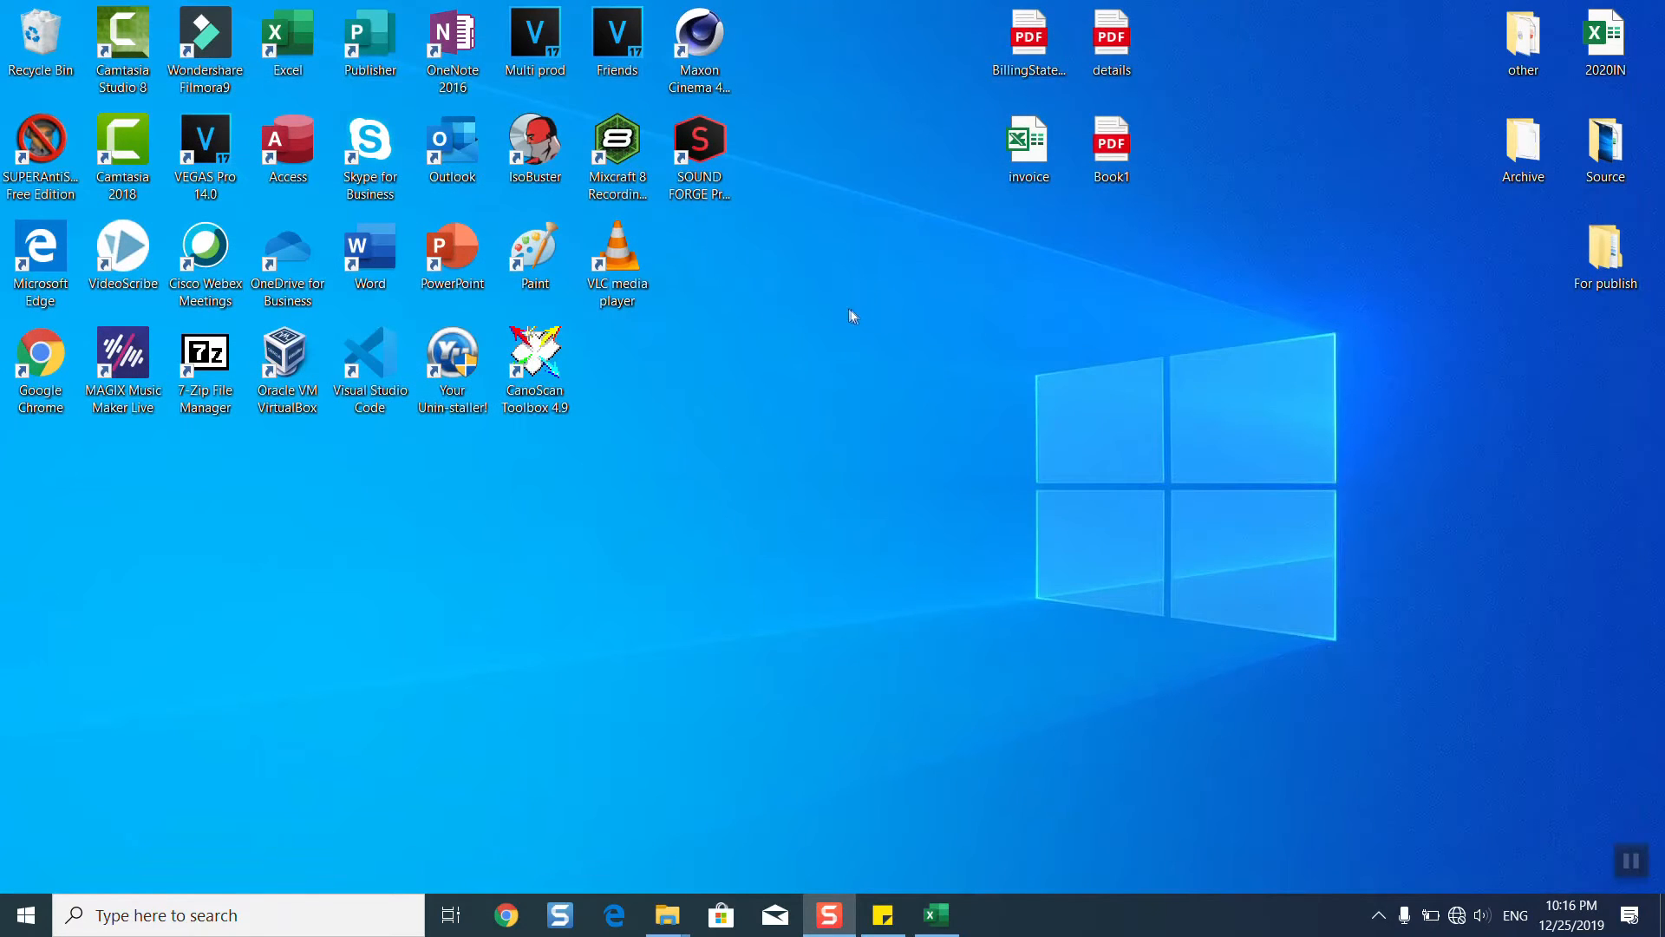
Search for "settings", open Windows Settings and go to the active hours page of Windows Update.
left_click(148, 917)
type("settings")
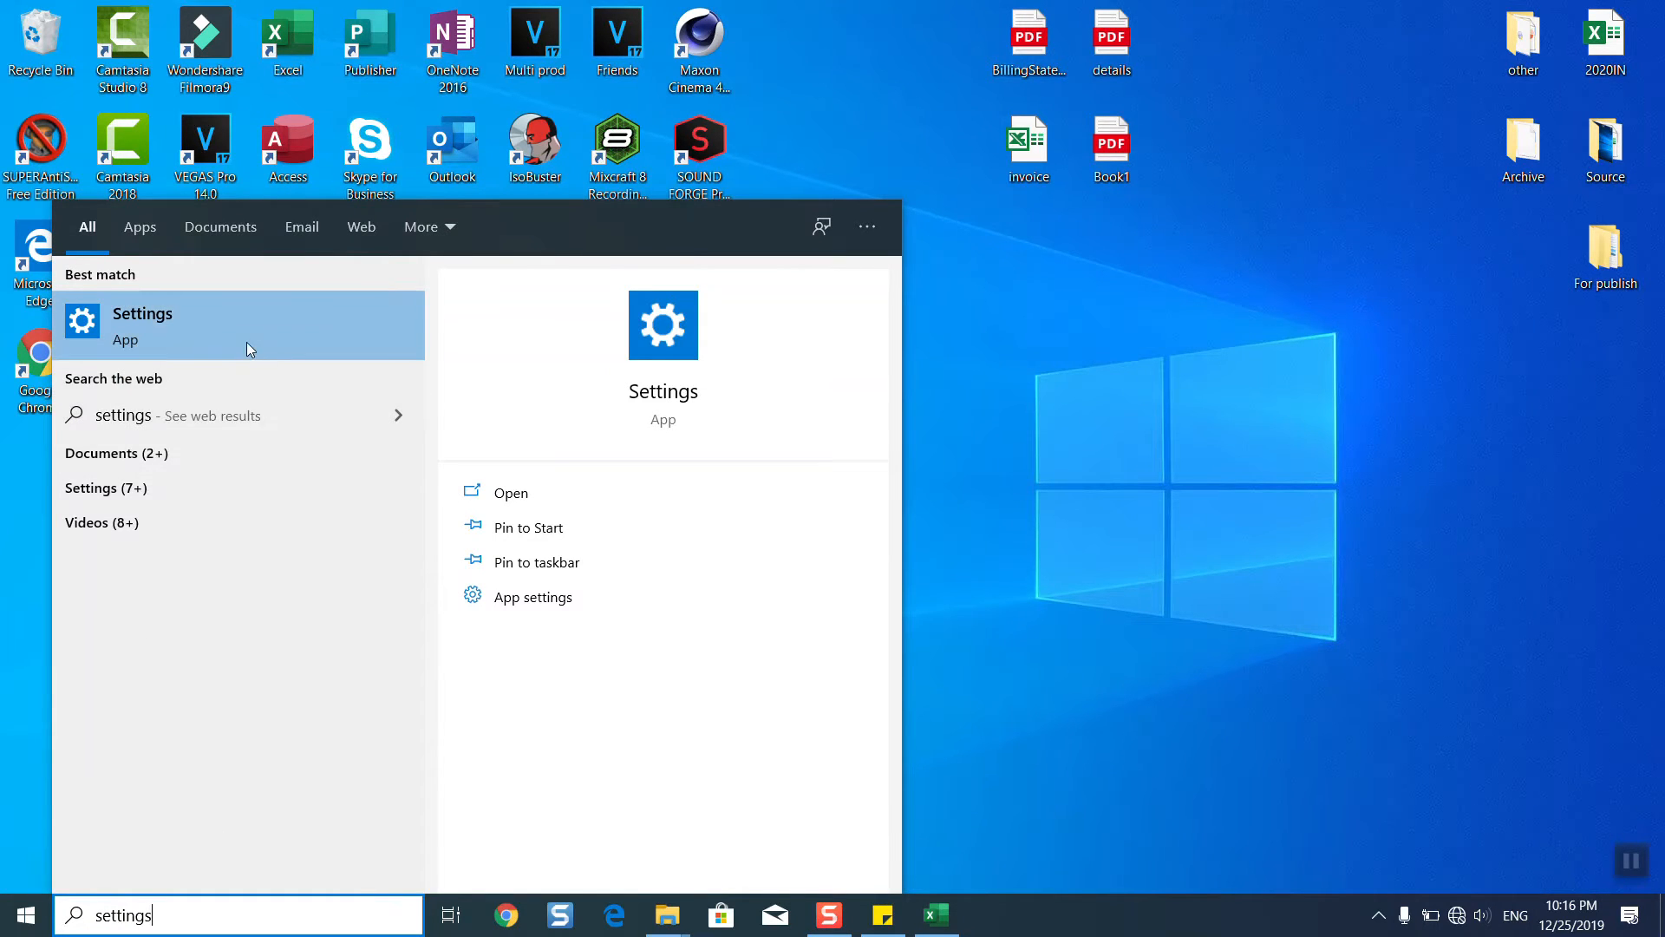
left_click(247, 341)
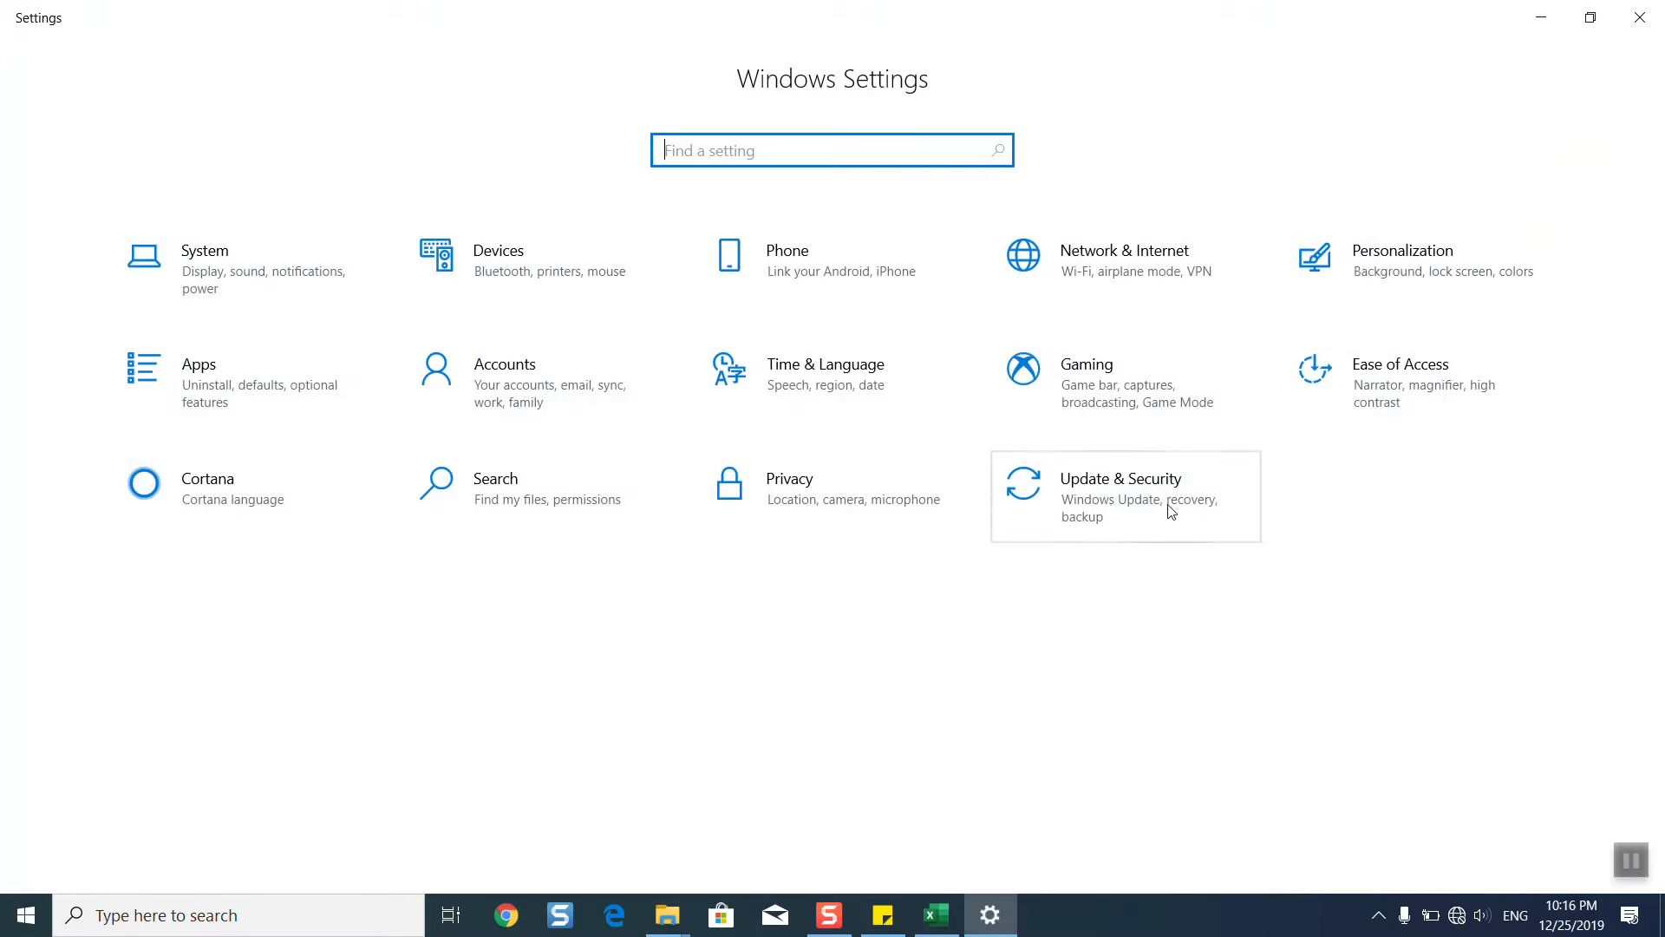
left_click(1171, 511)
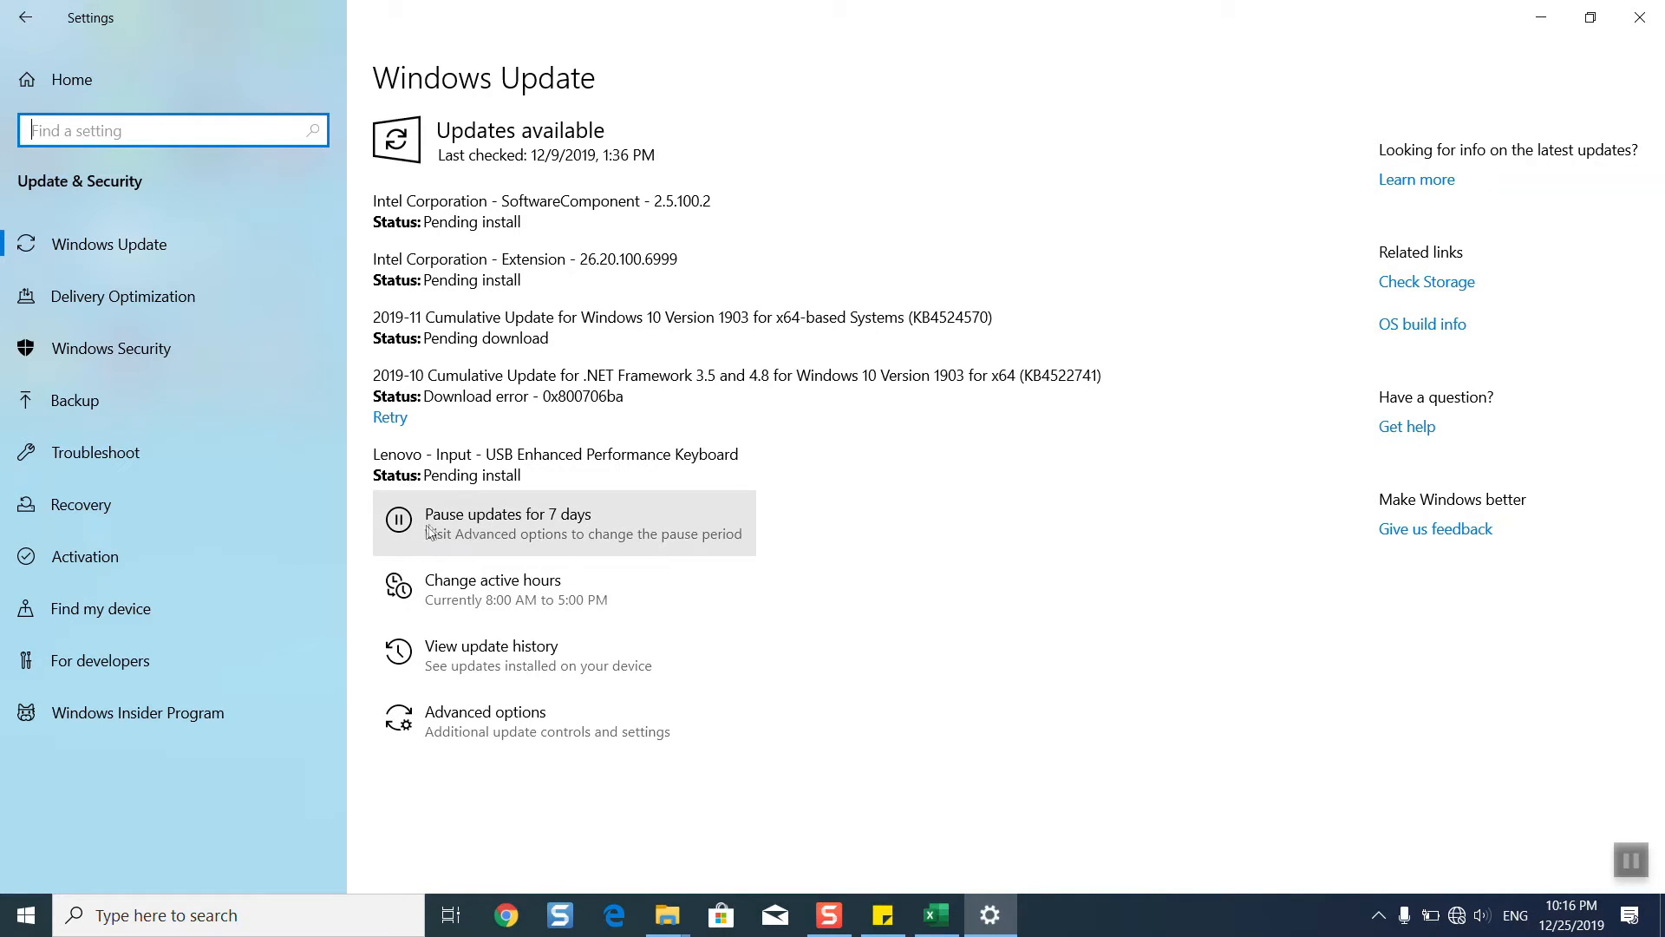
left_click(466, 524)
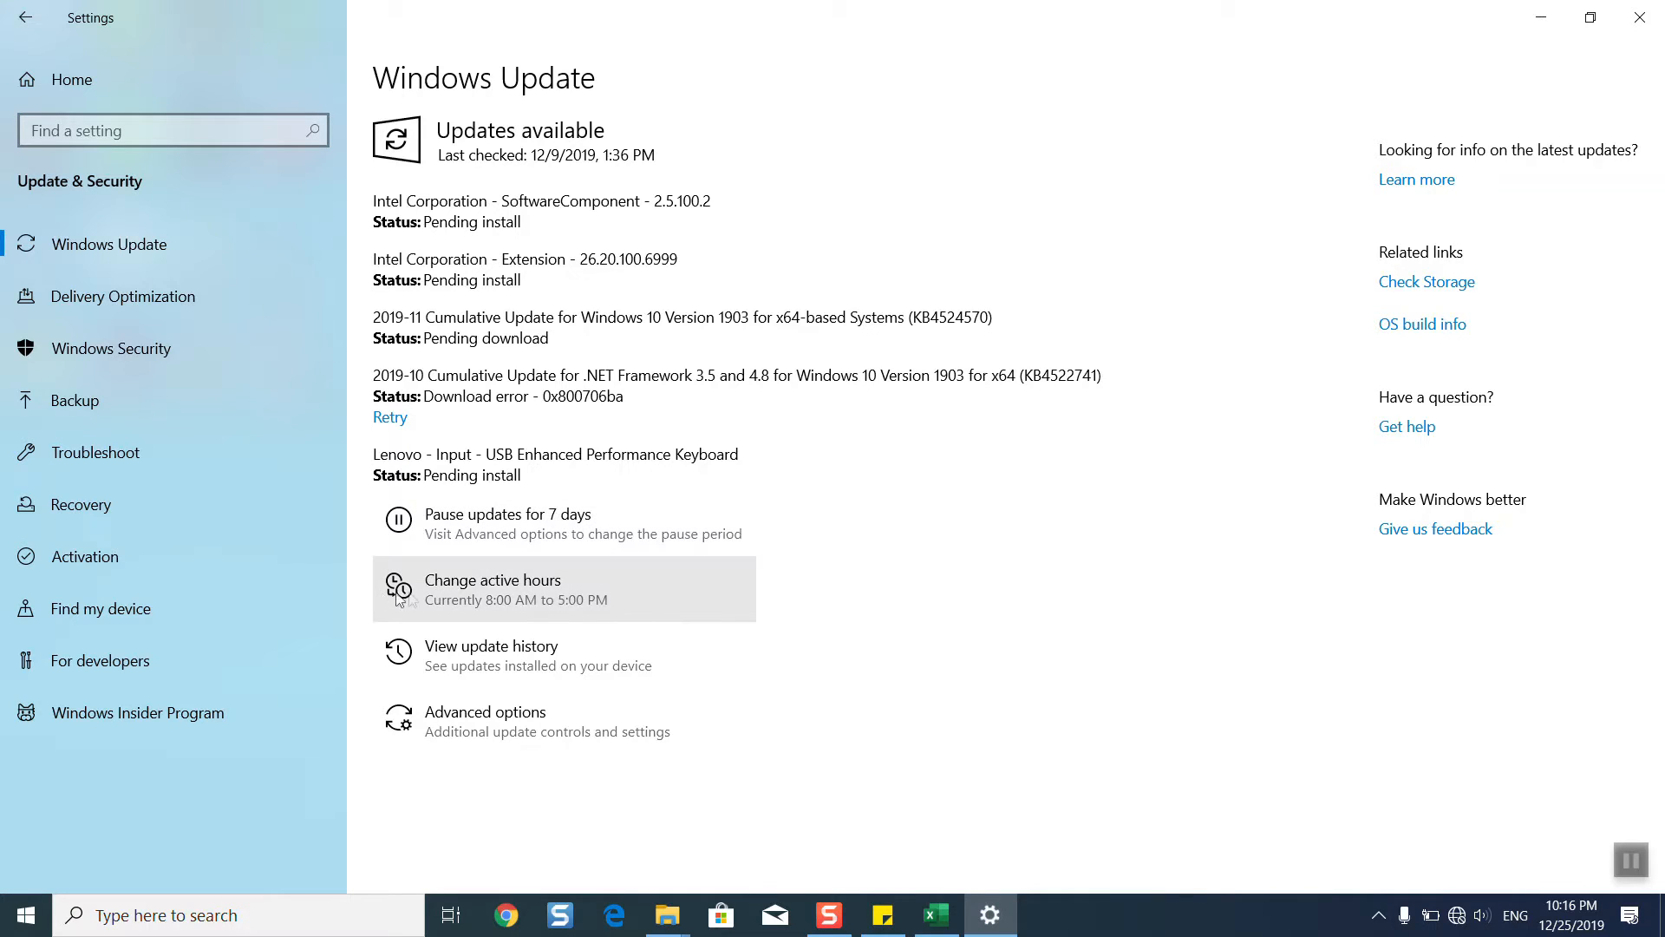
left_click(499, 598)
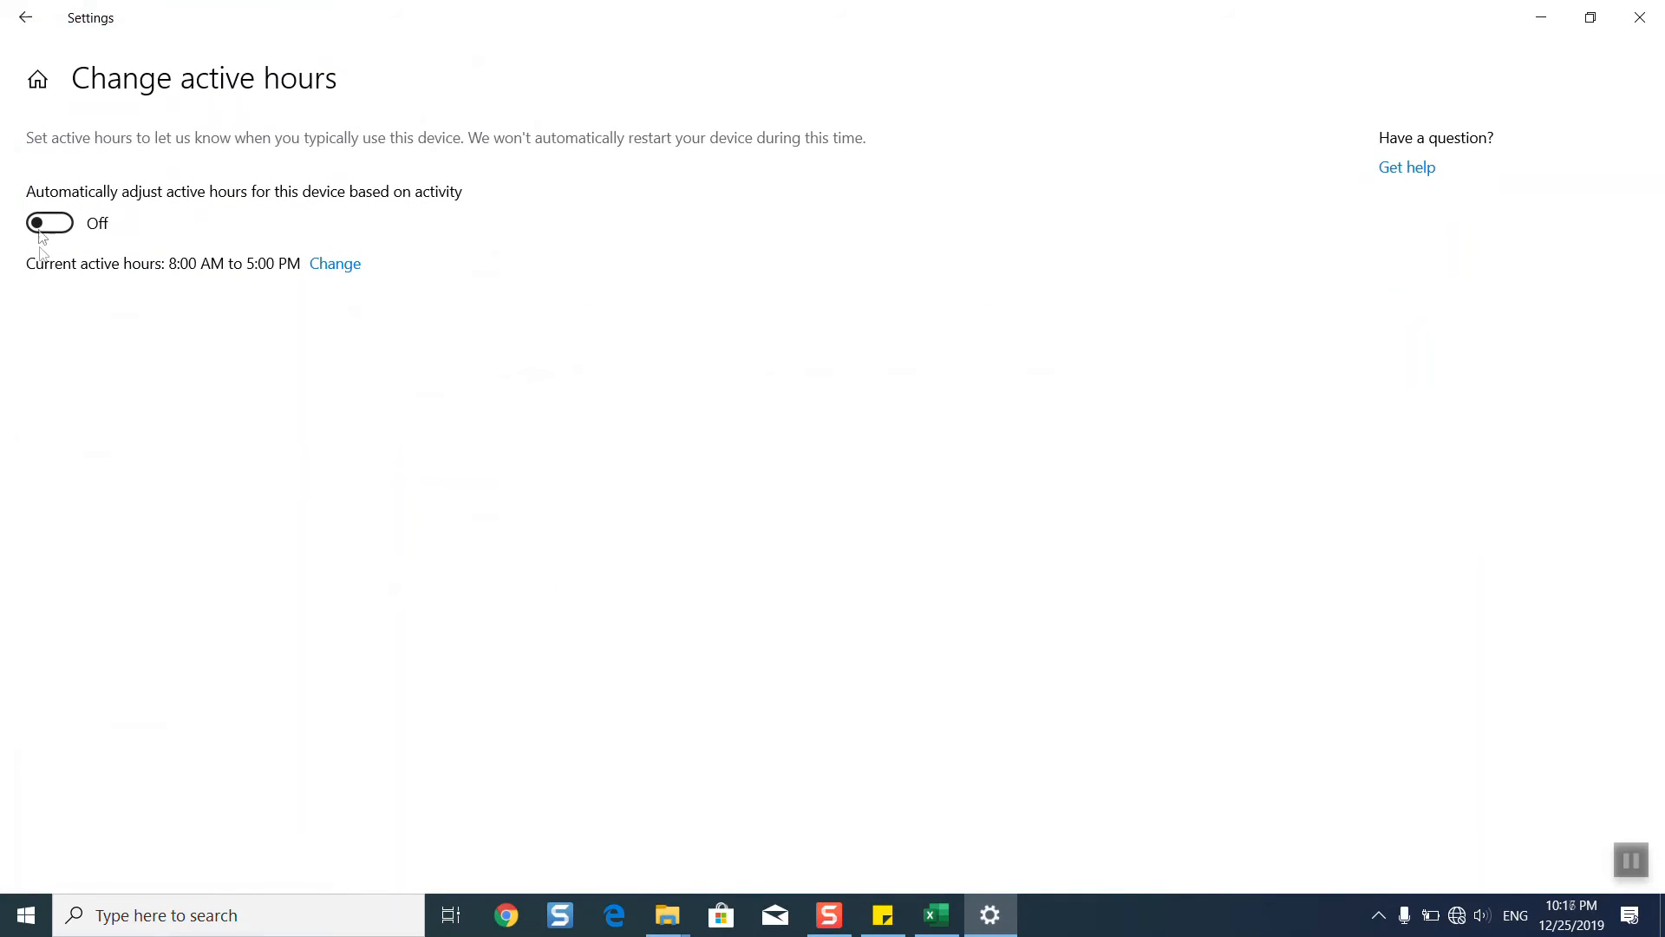
Turn on automatic adjustment of active hours based on activity, and turn it off again.
left_click(65, 225)
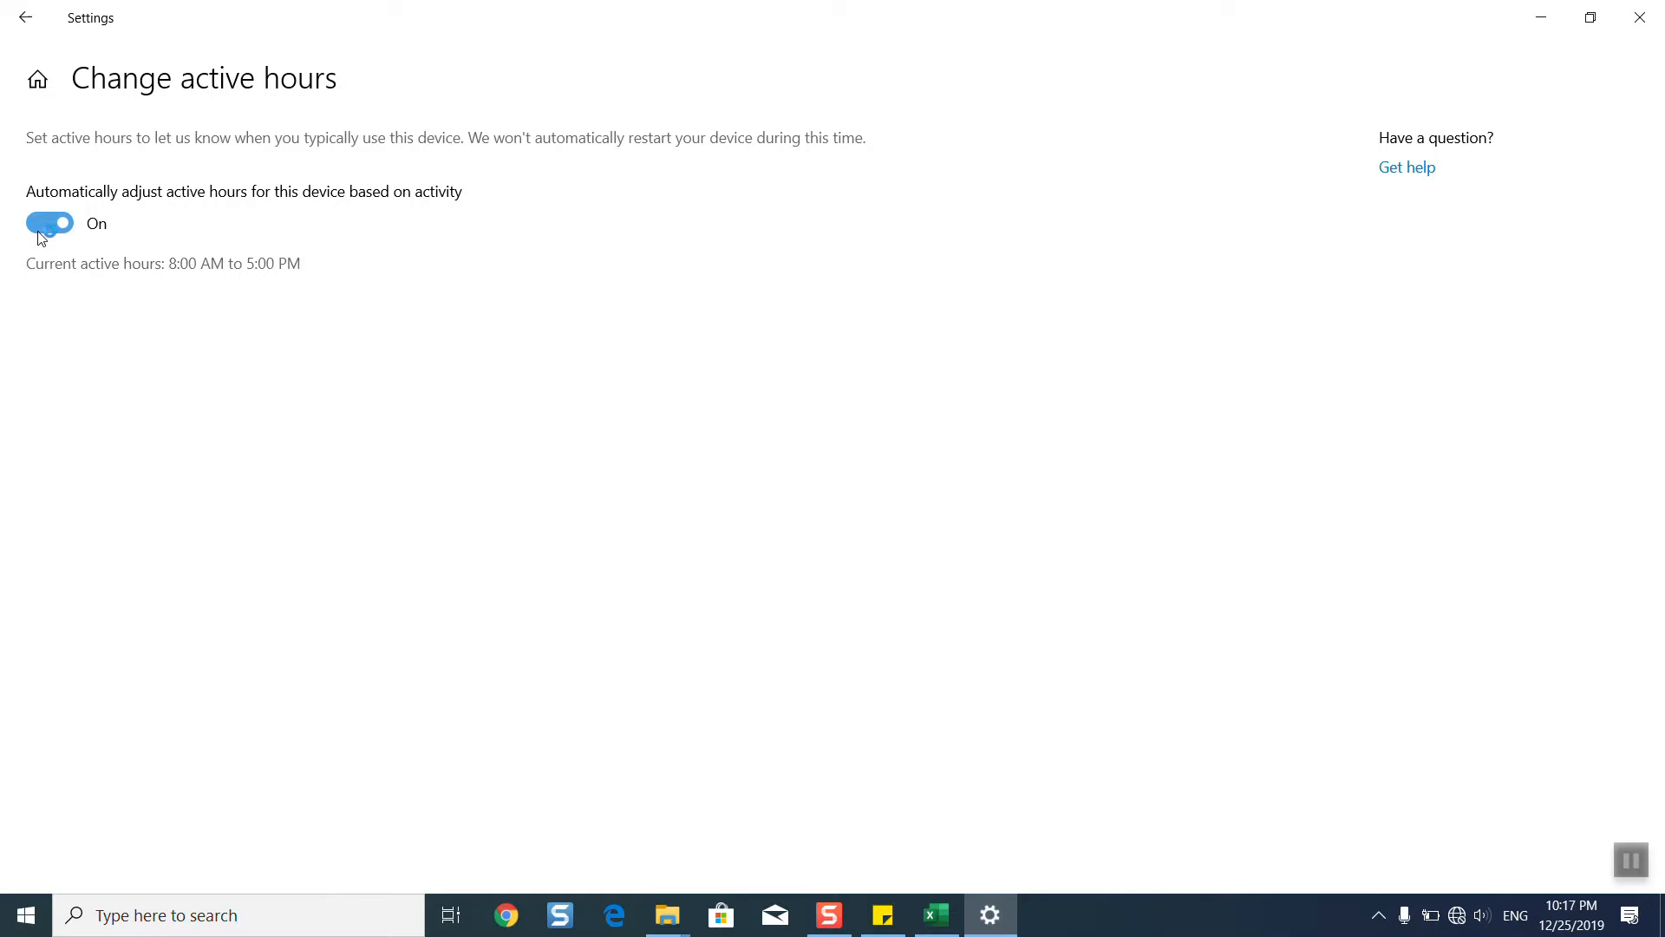
left_click(44, 228)
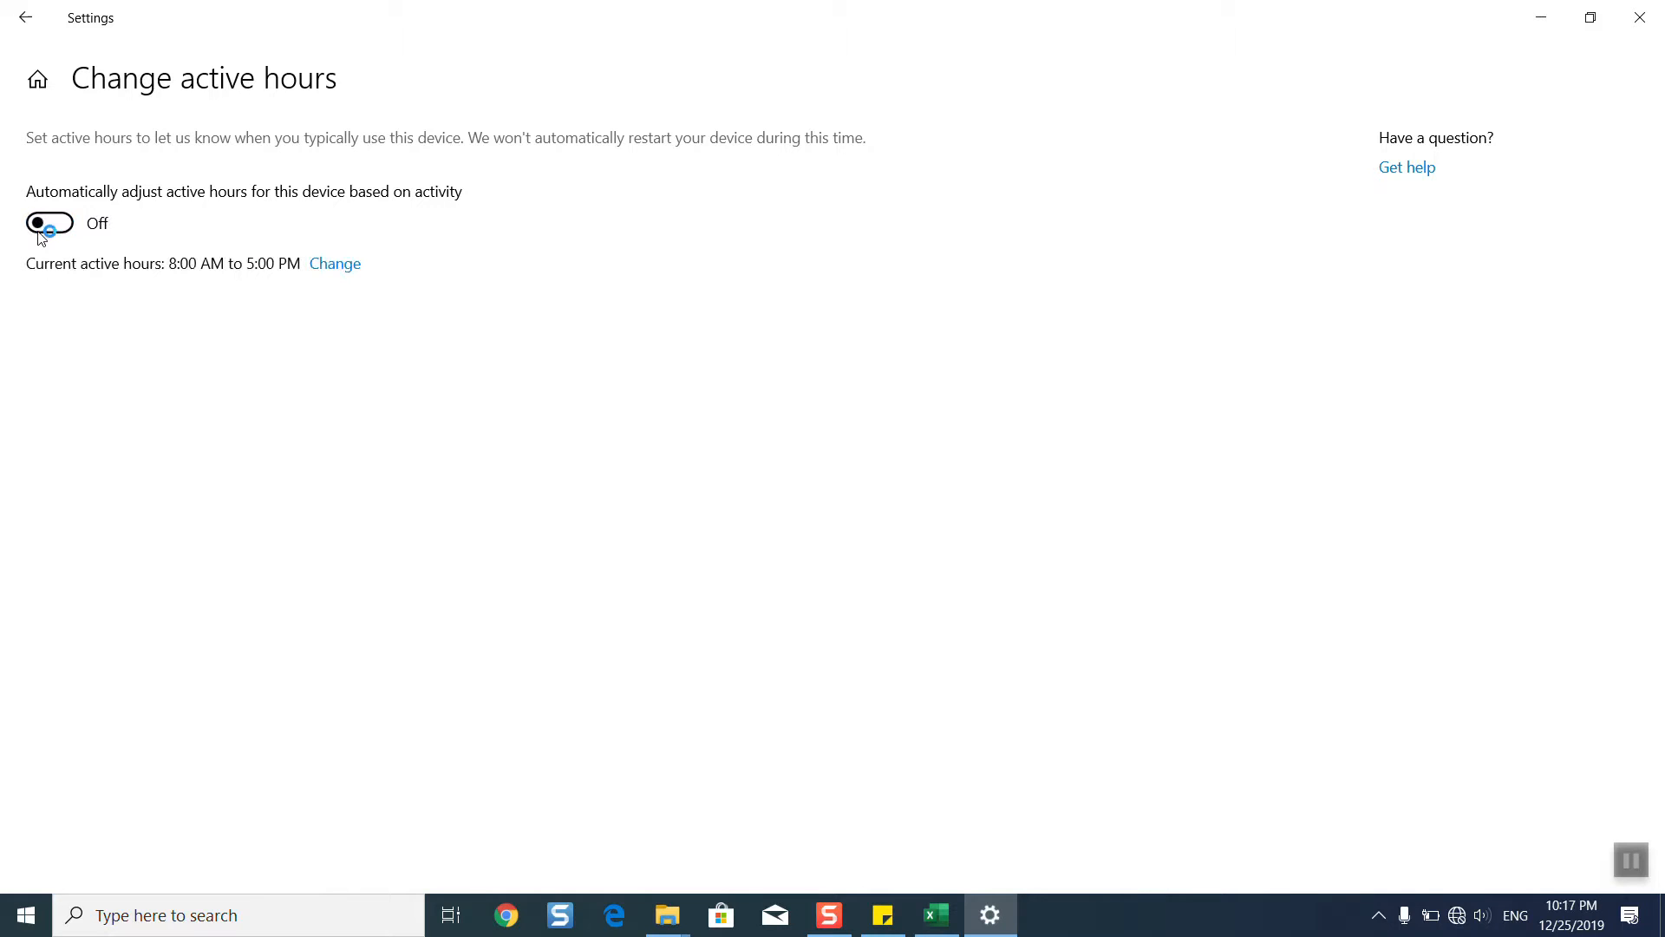
Open the current active hours for editing.
left_click(330, 265)
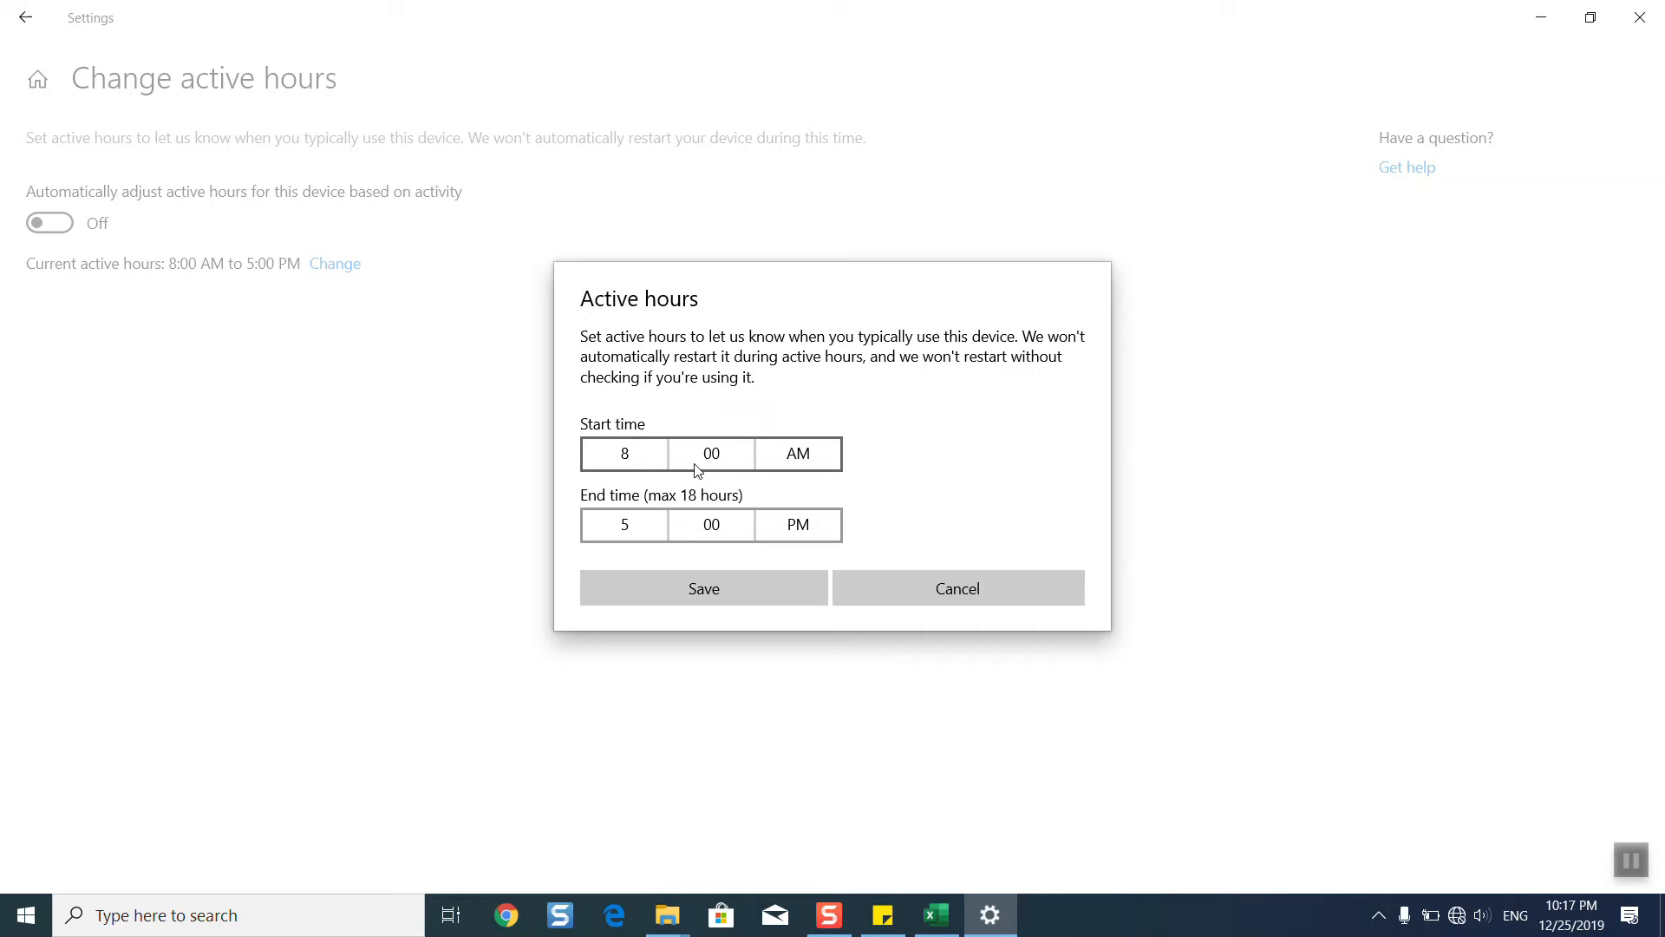
left_click(807, 528)
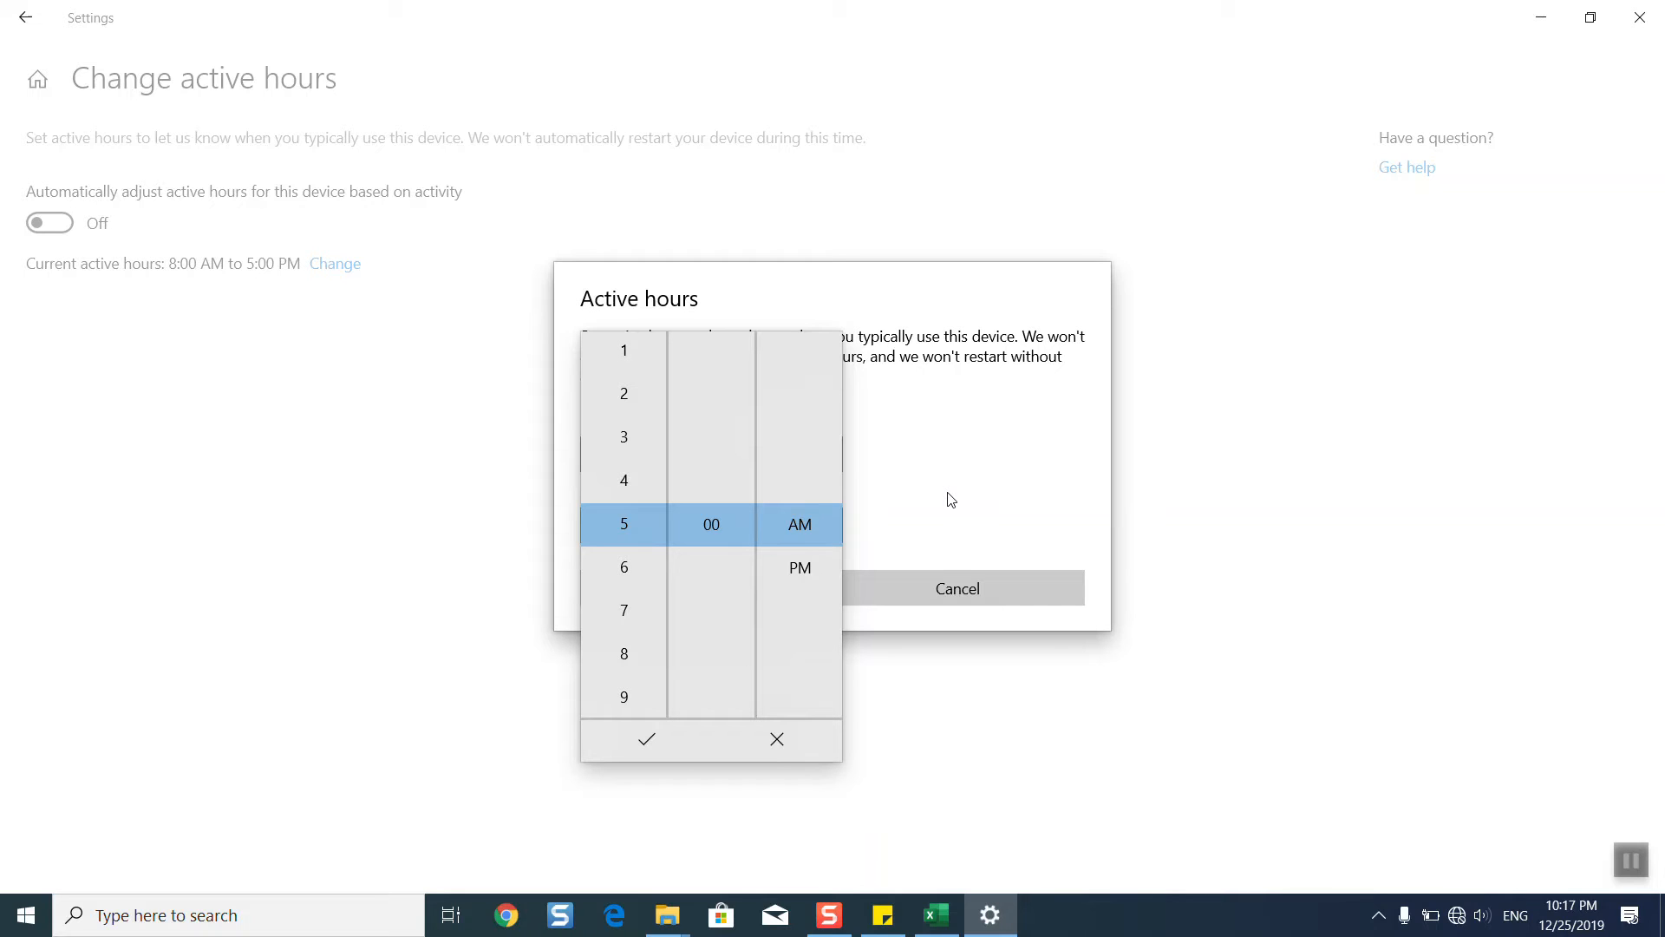
left_click(800, 568)
left_click(869, 536)
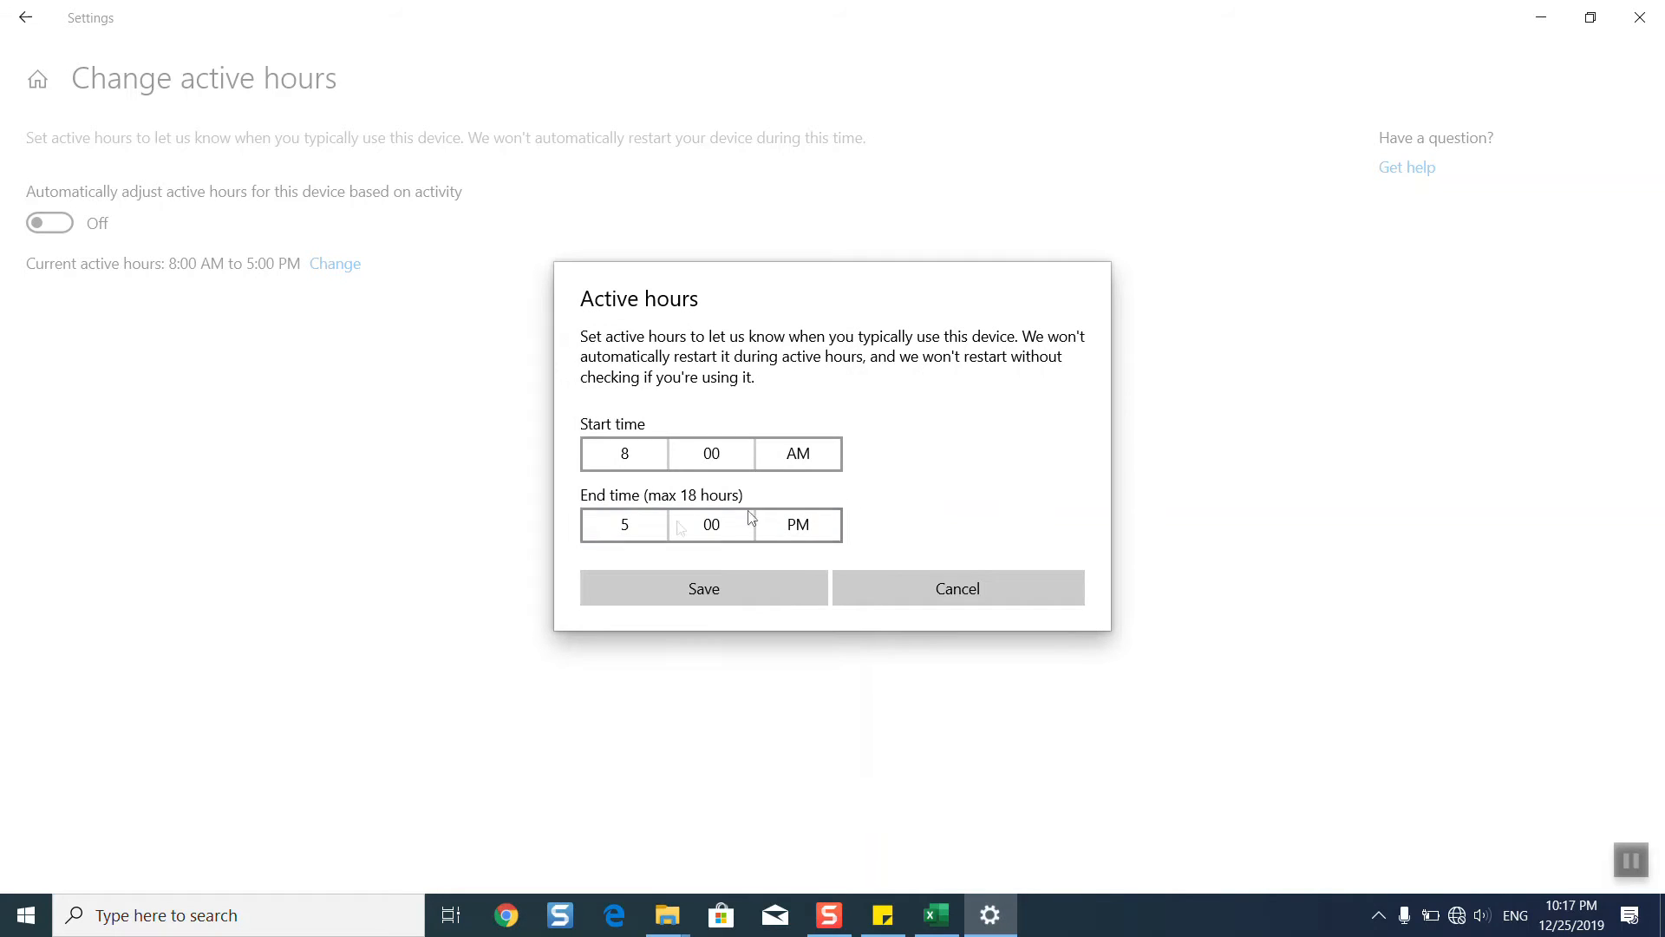
left_click(638, 537)
scroll(643, 650, "down", 3)
left_click(907, 465)
left_click(642, 535)
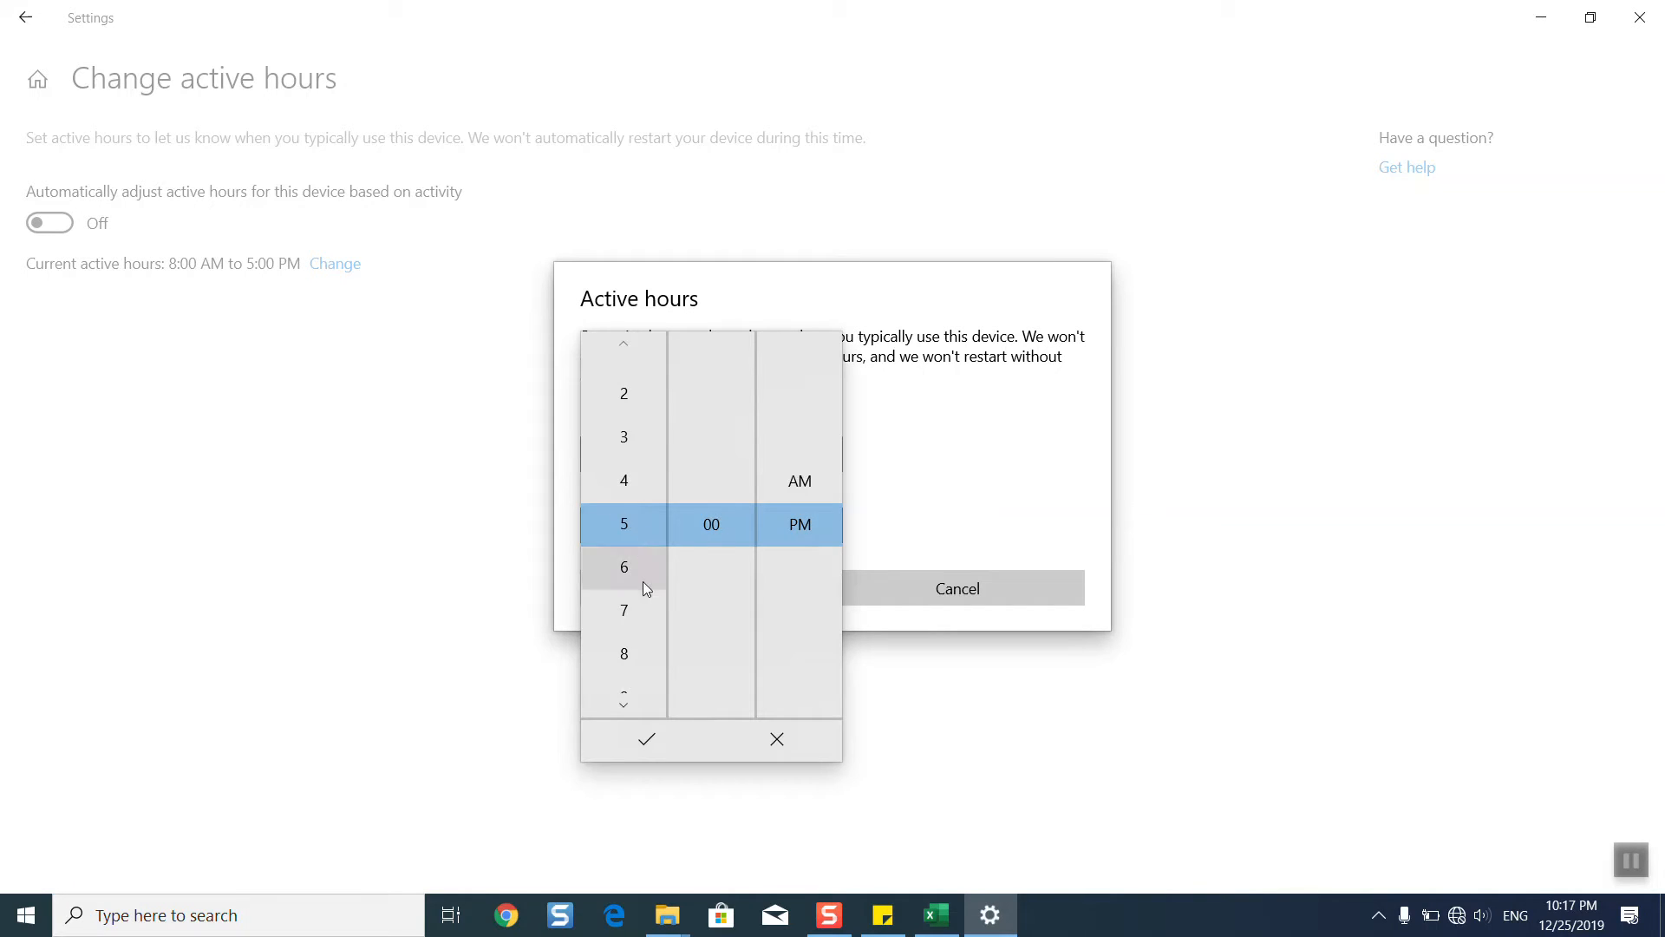
left_click(902, 446)
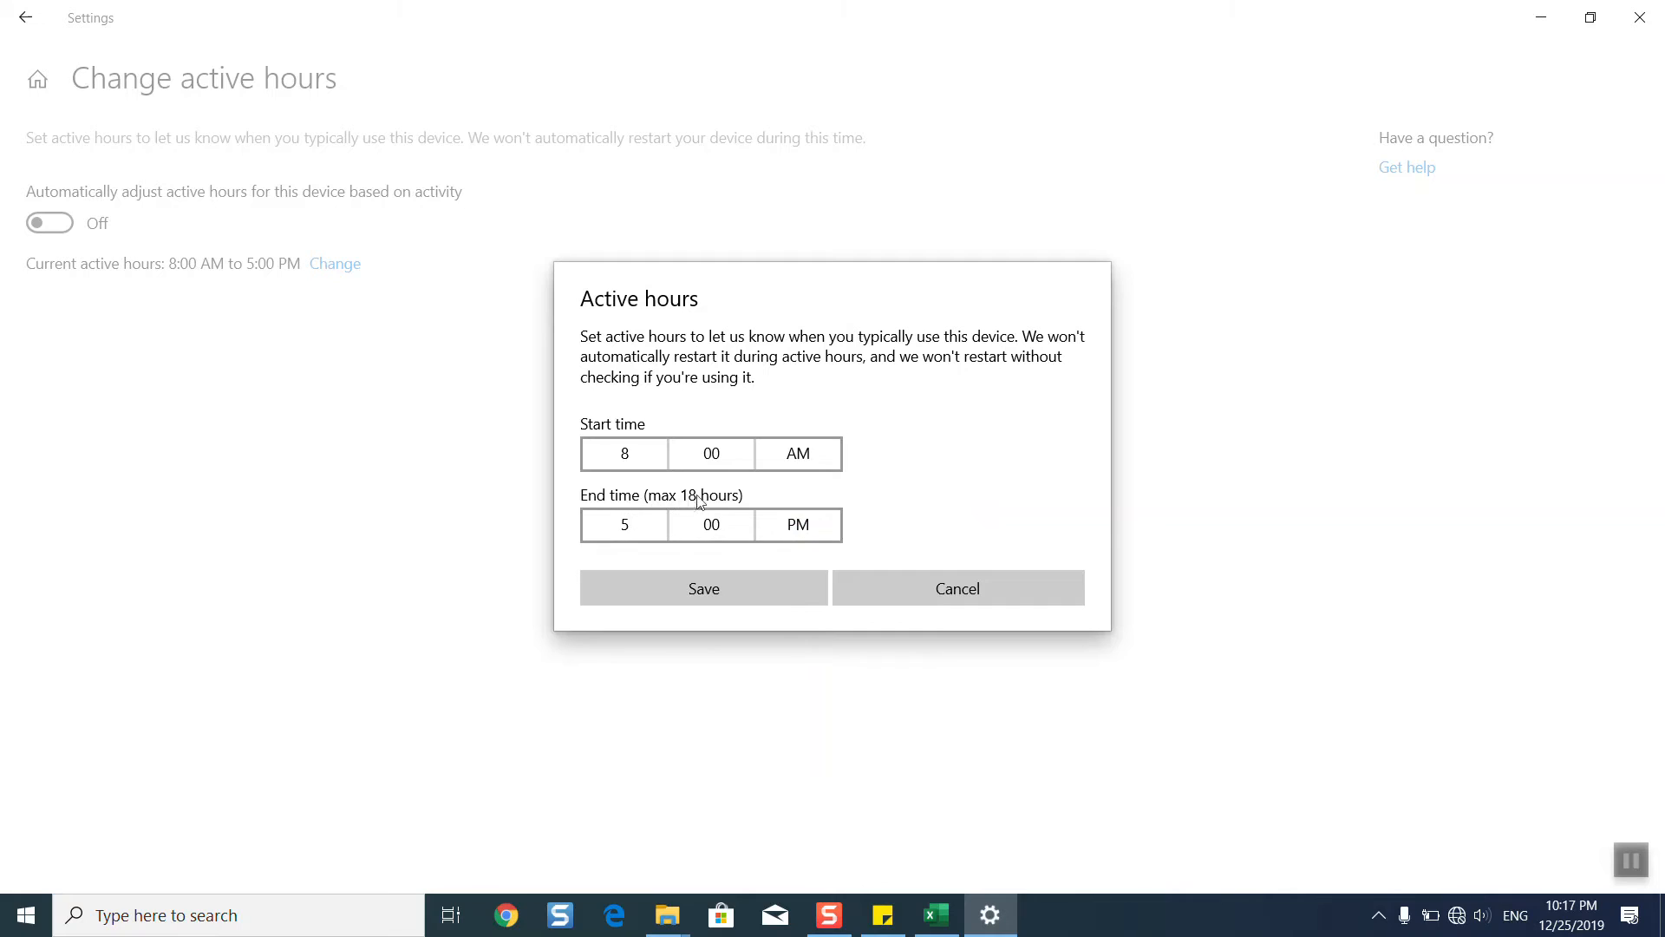
Set the end time of the active hours to 8:00 PM, save it and close Settings.
left_click(652, 536)
left_click(626, 658)
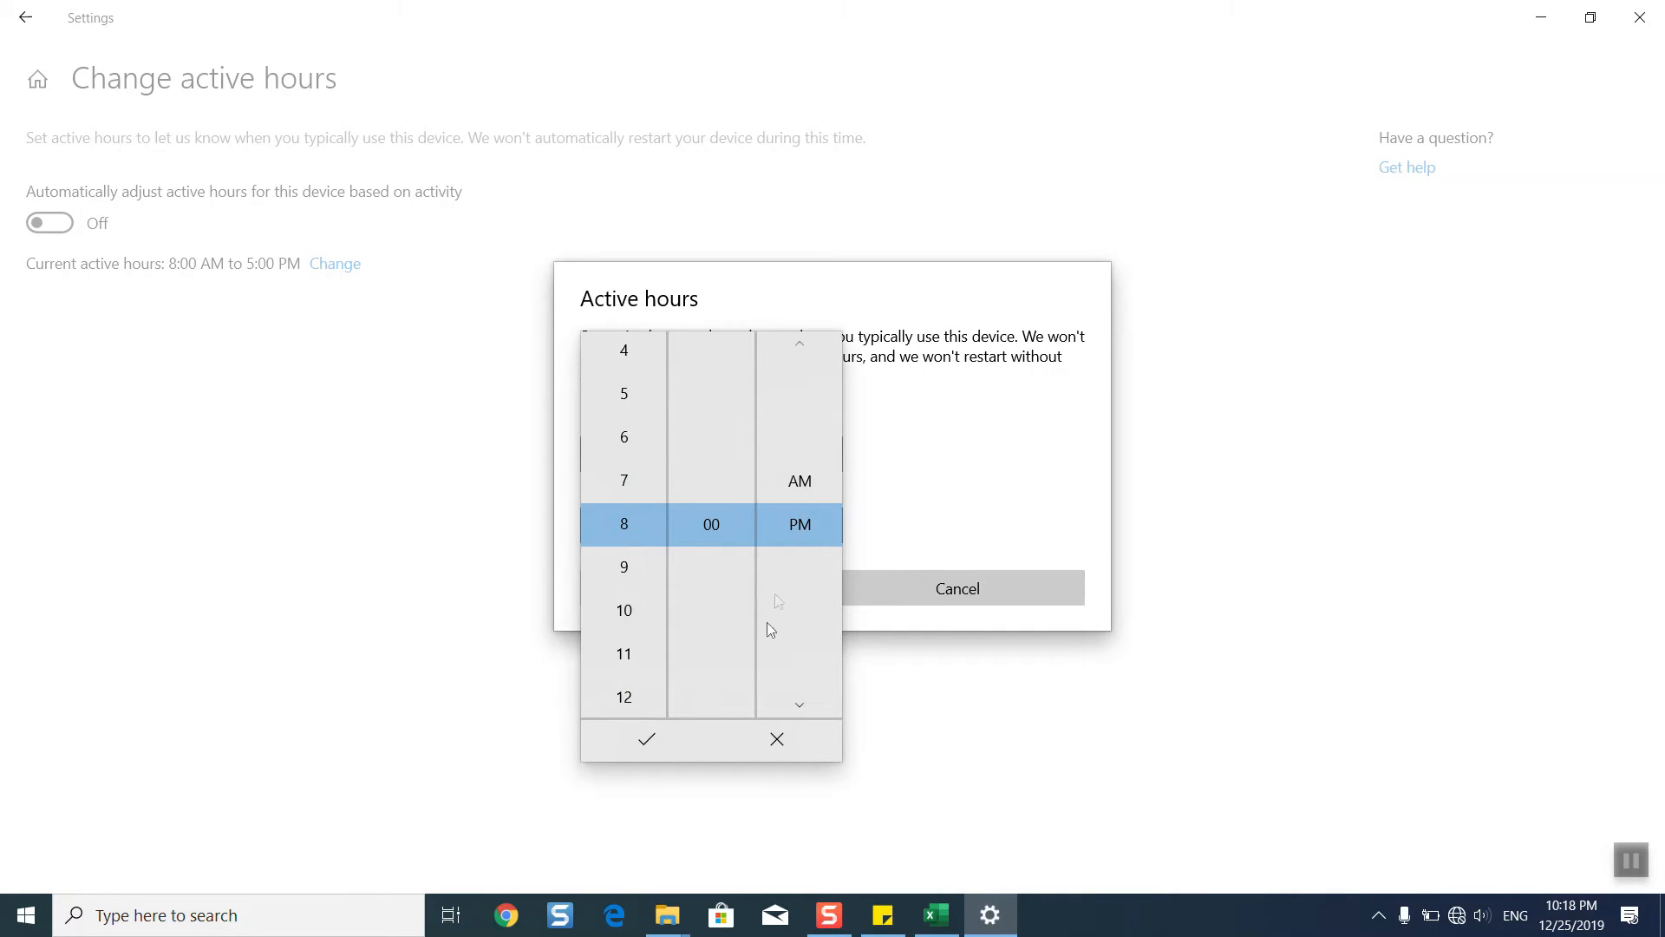
left_click(653, 742)
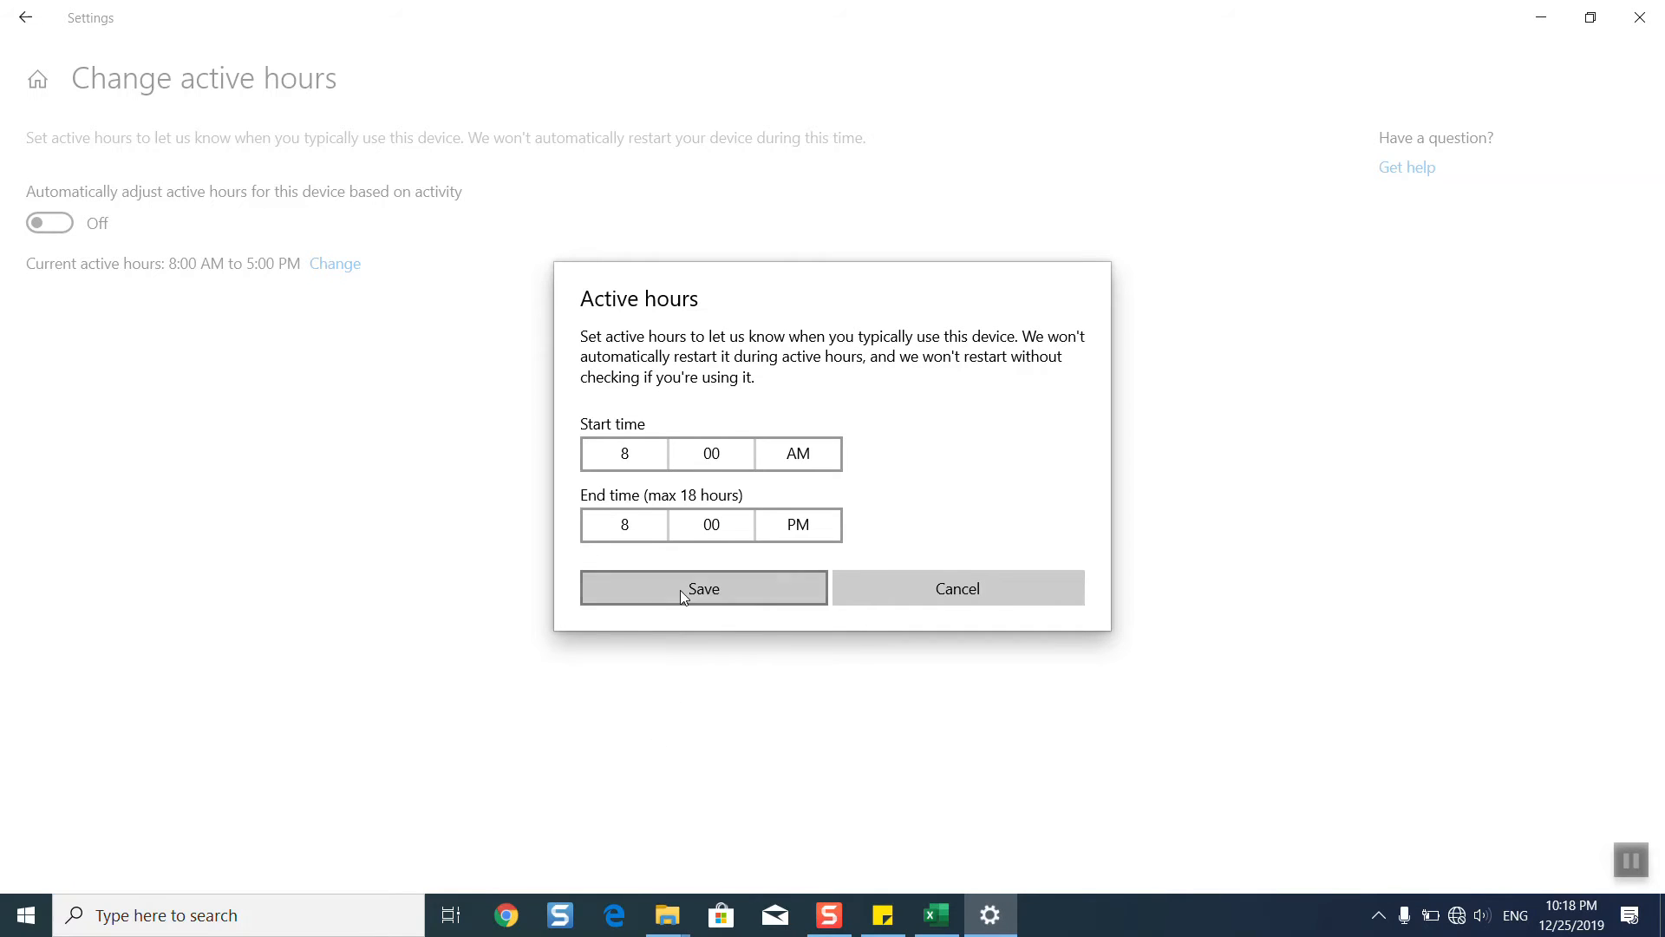
left_click(681, 594)
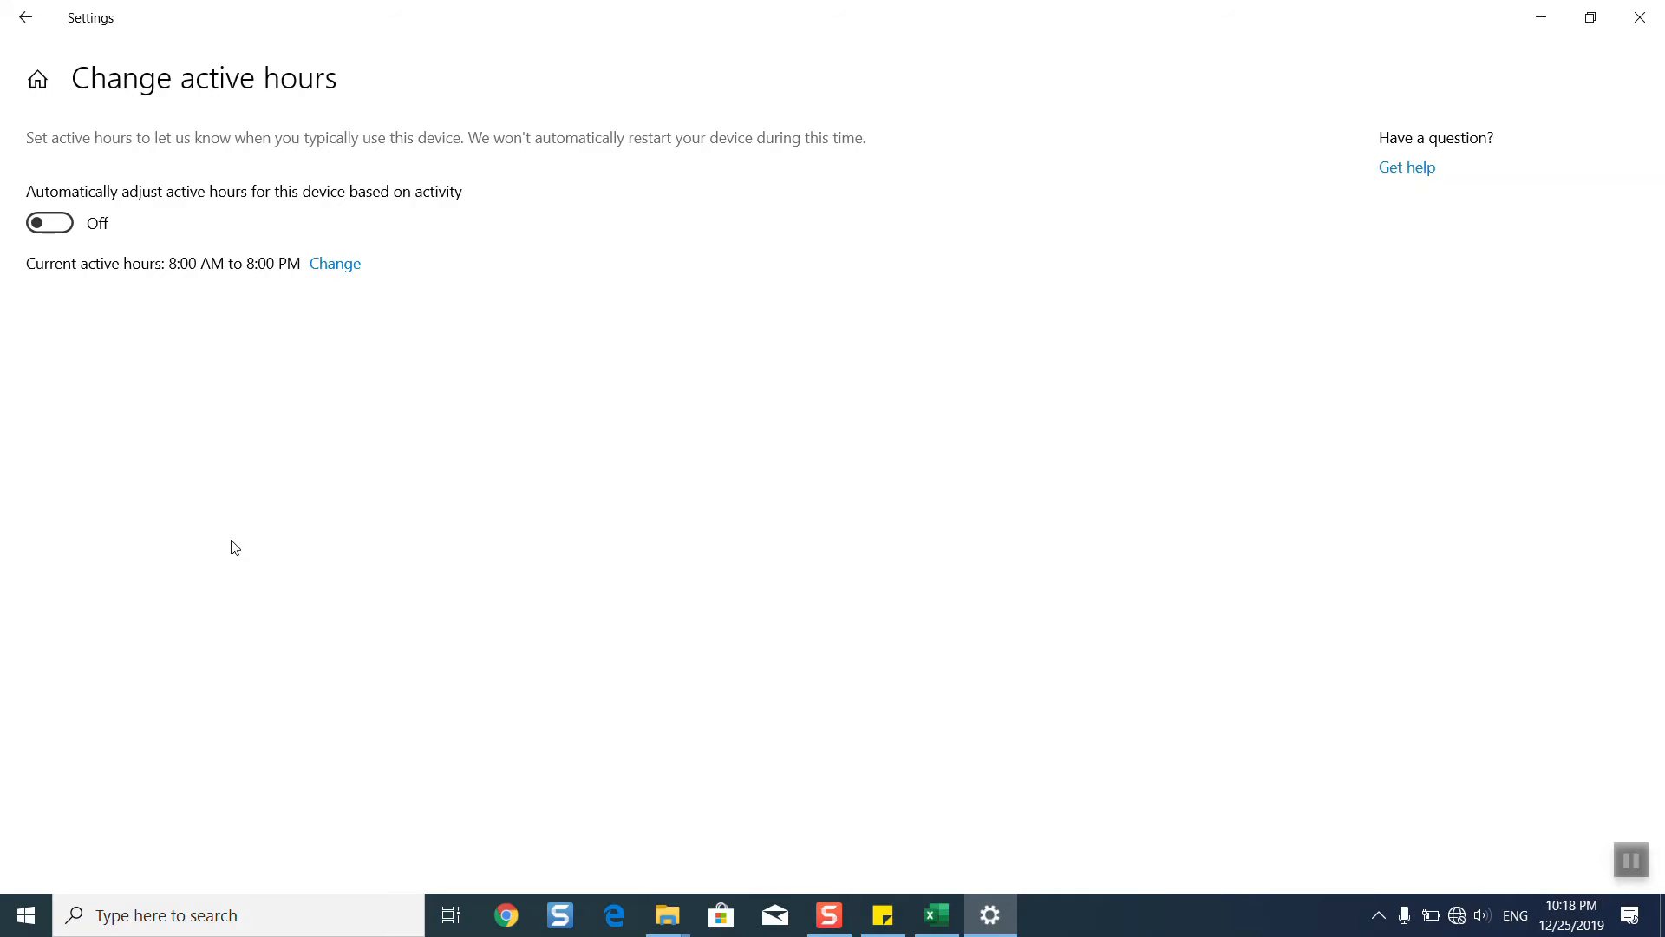
left_click(1639, 18)
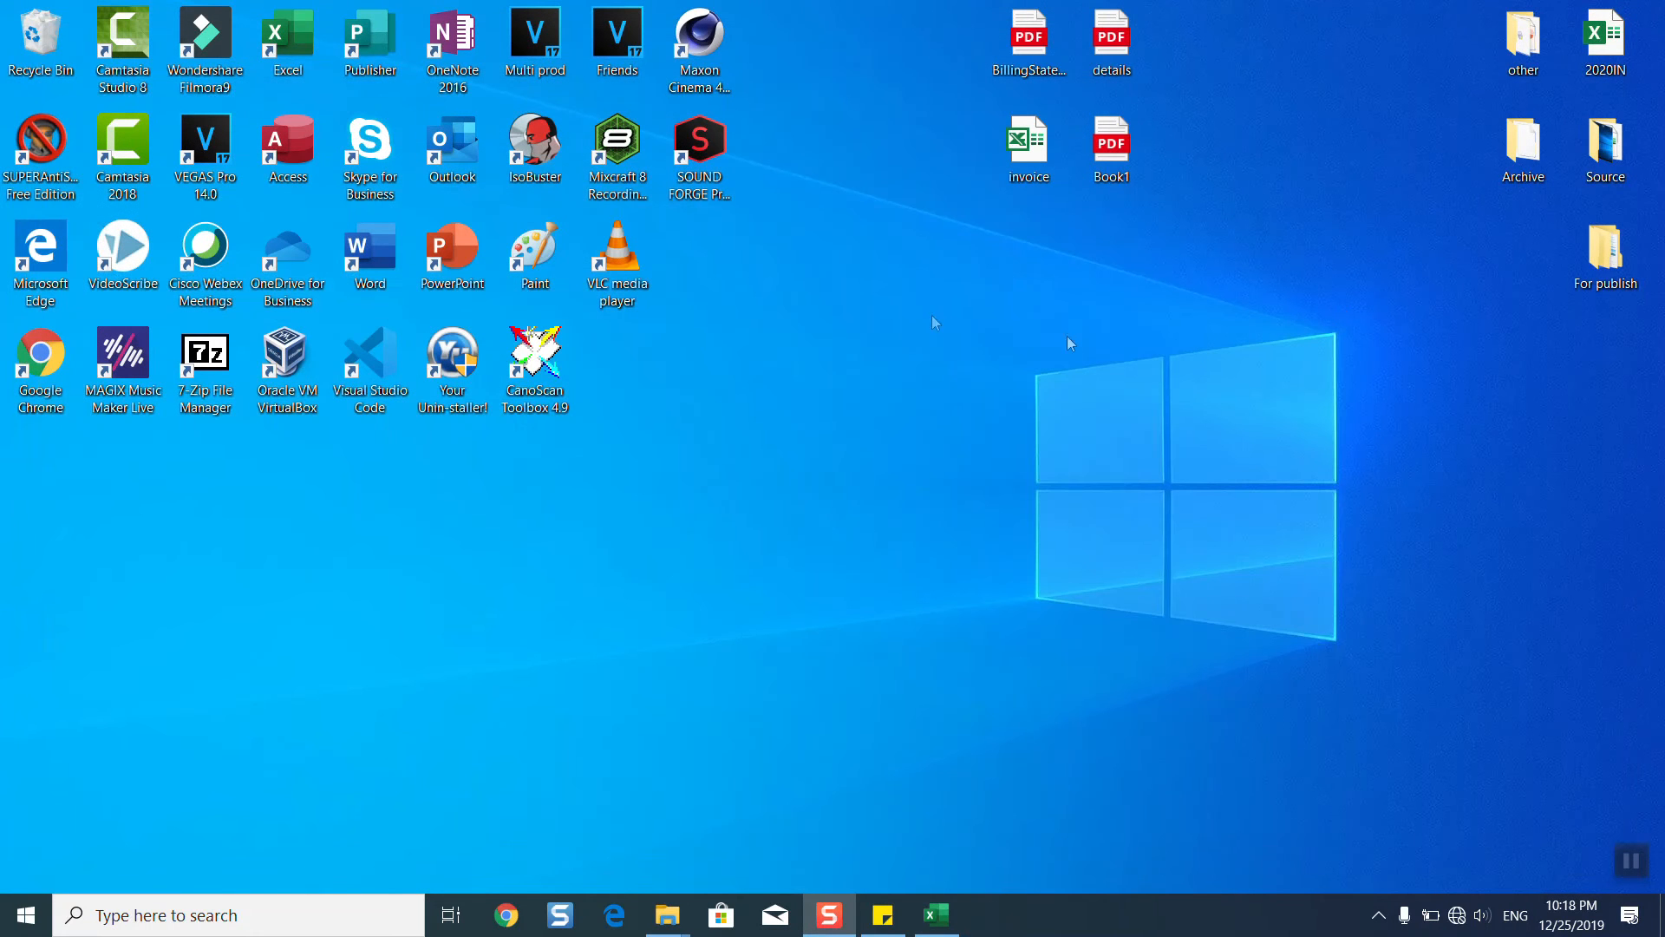
Empty the Recycle Bin on the desktop and confirm the permanent deletion of its items.
right_click(26, 76)
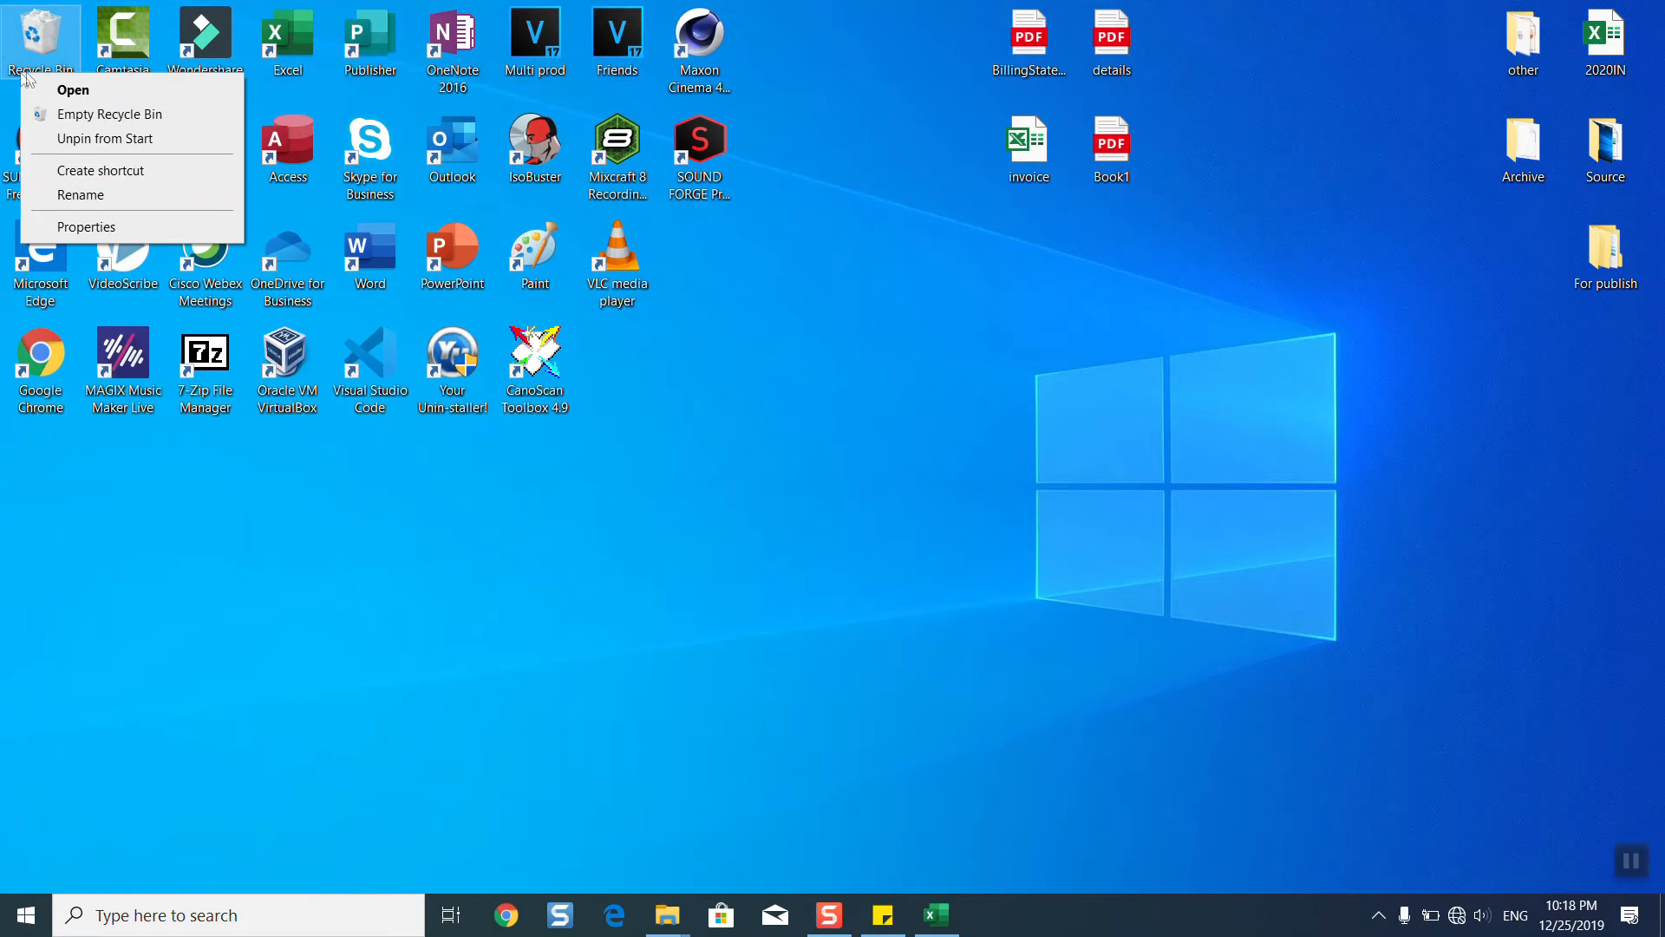
left_click(109, 113)
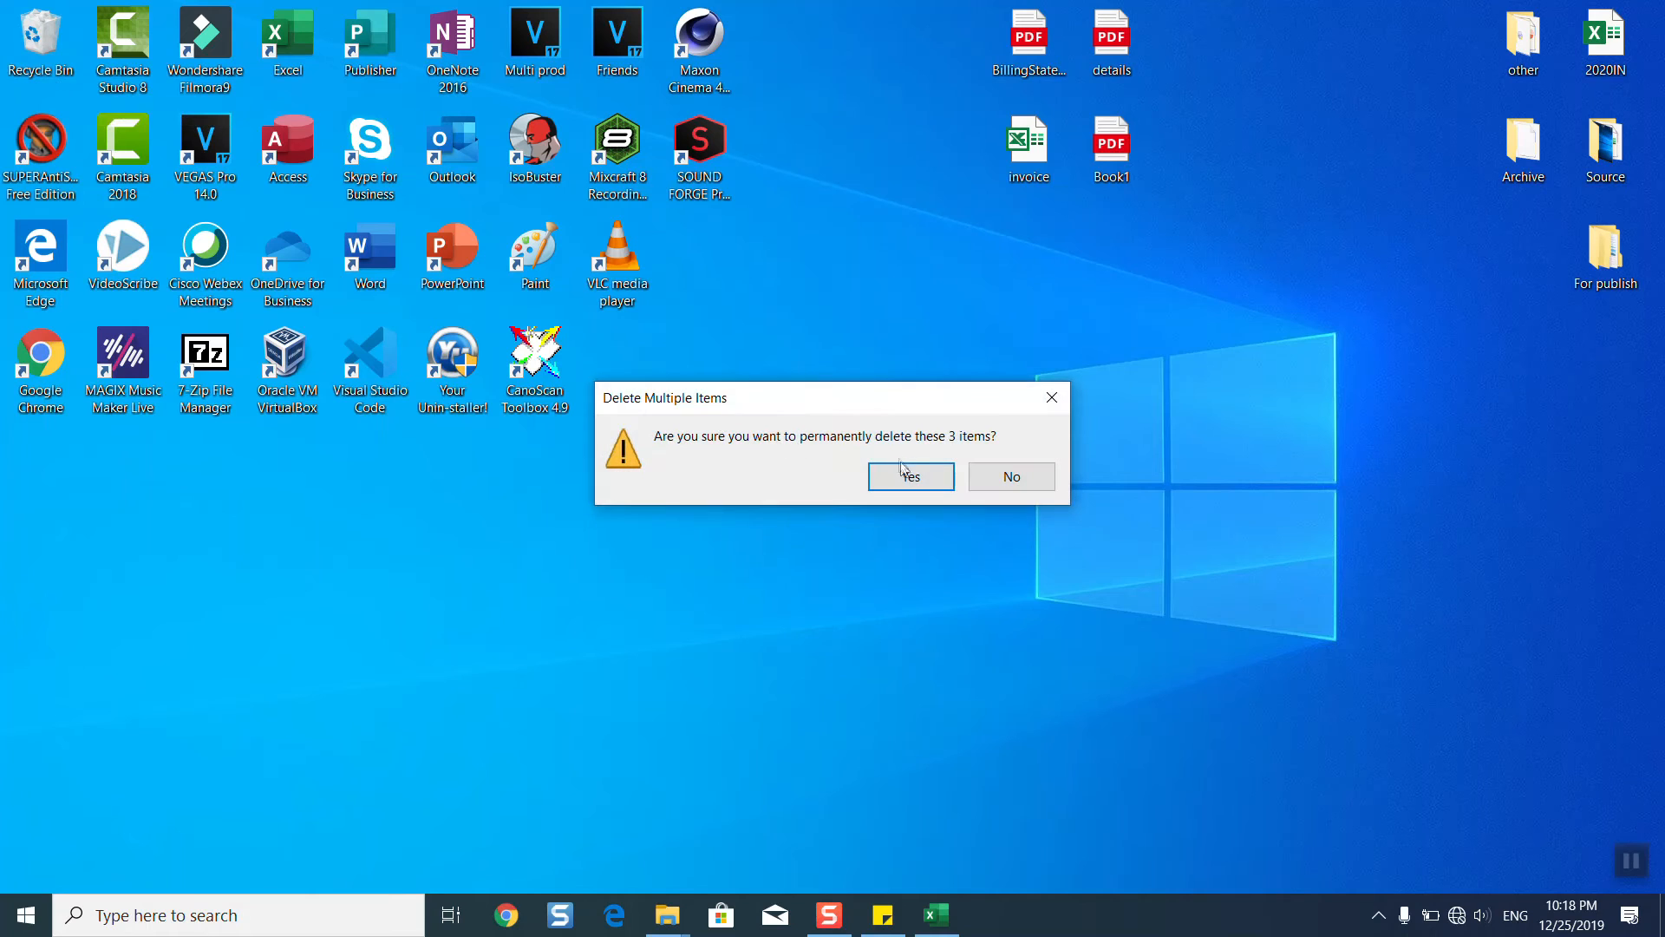
left_click(906, 473)
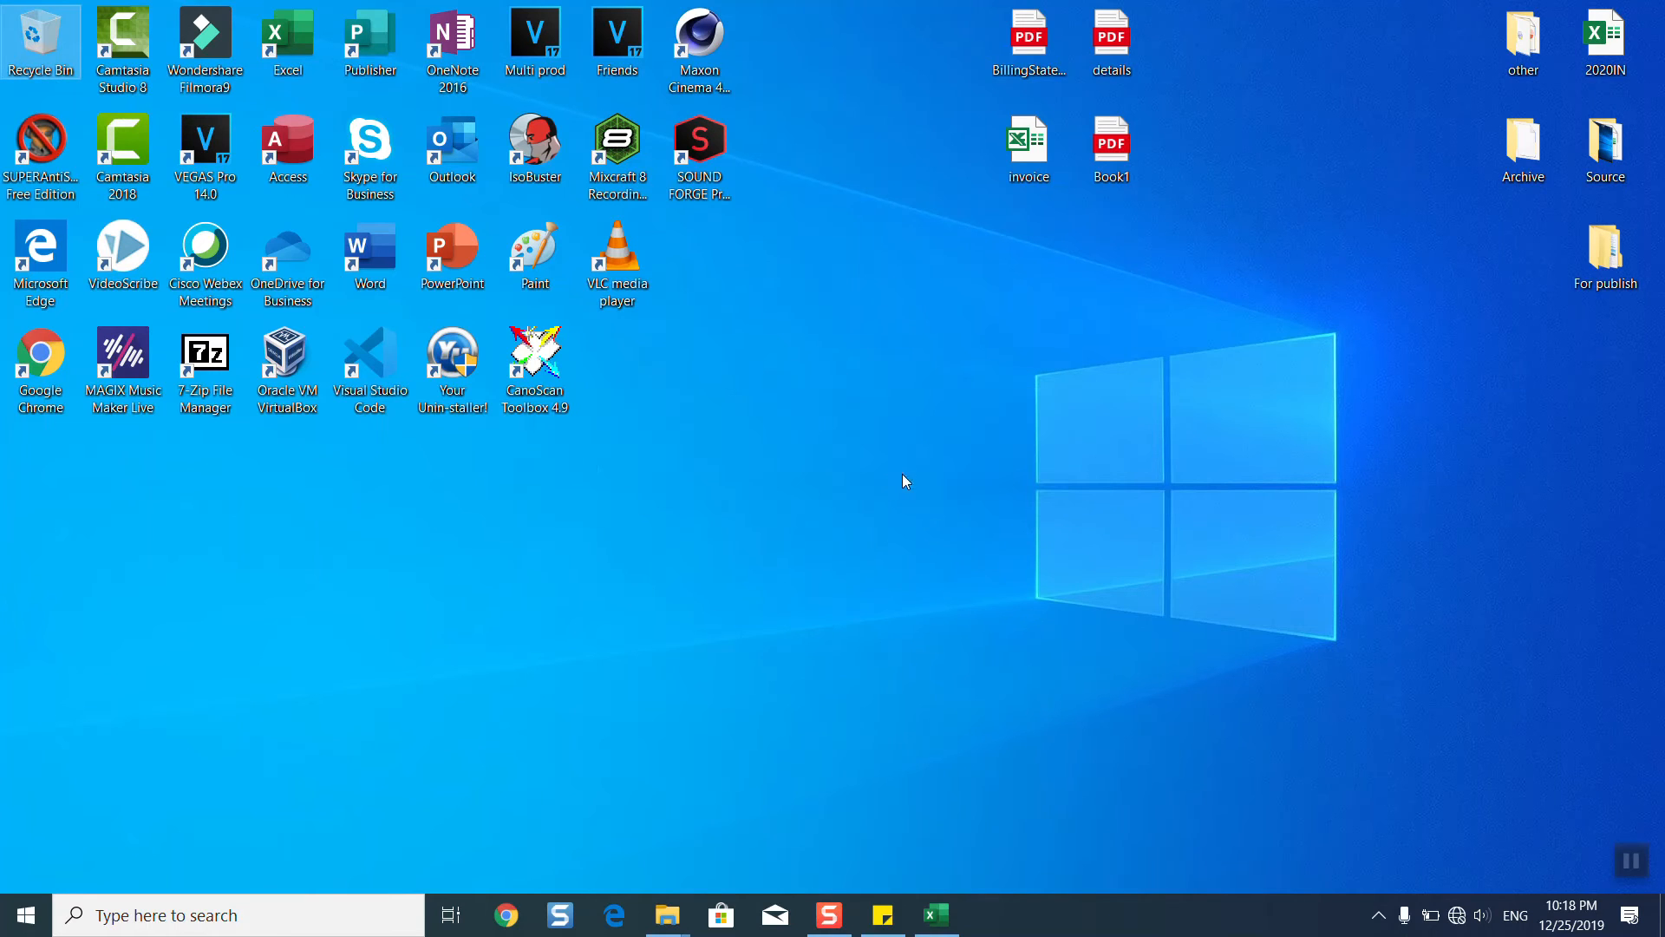
Open the Recycle Bin window, go to This PC and open the properties of Local Disk (C:).
double_click(36, 36)
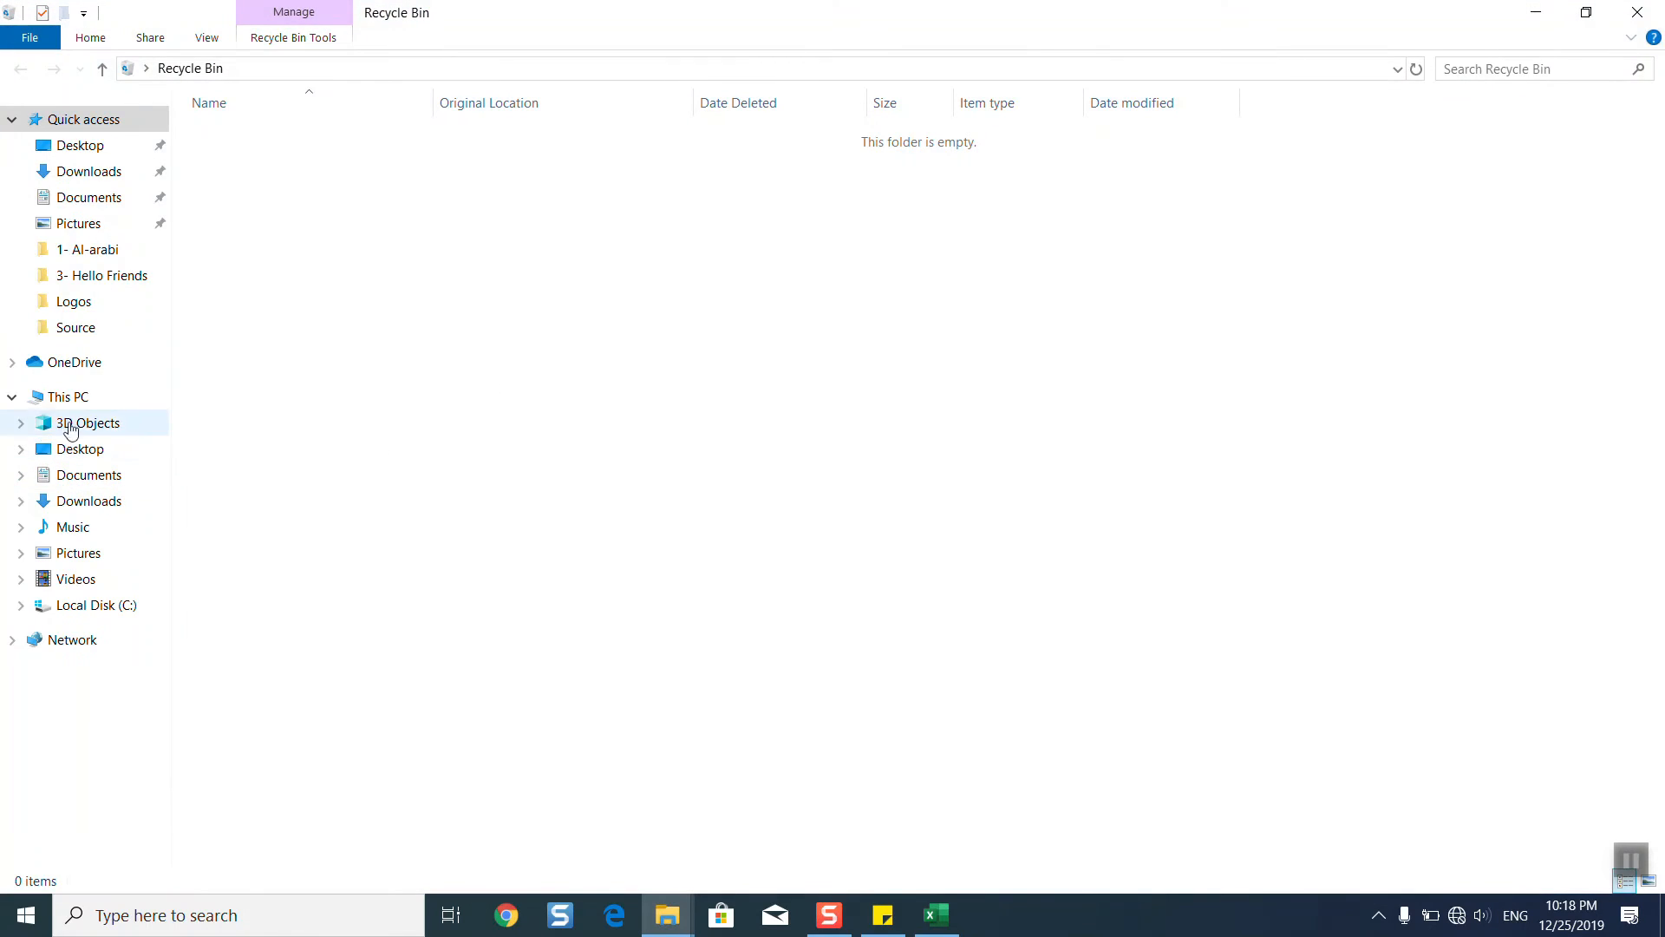
left_click(54, 399)
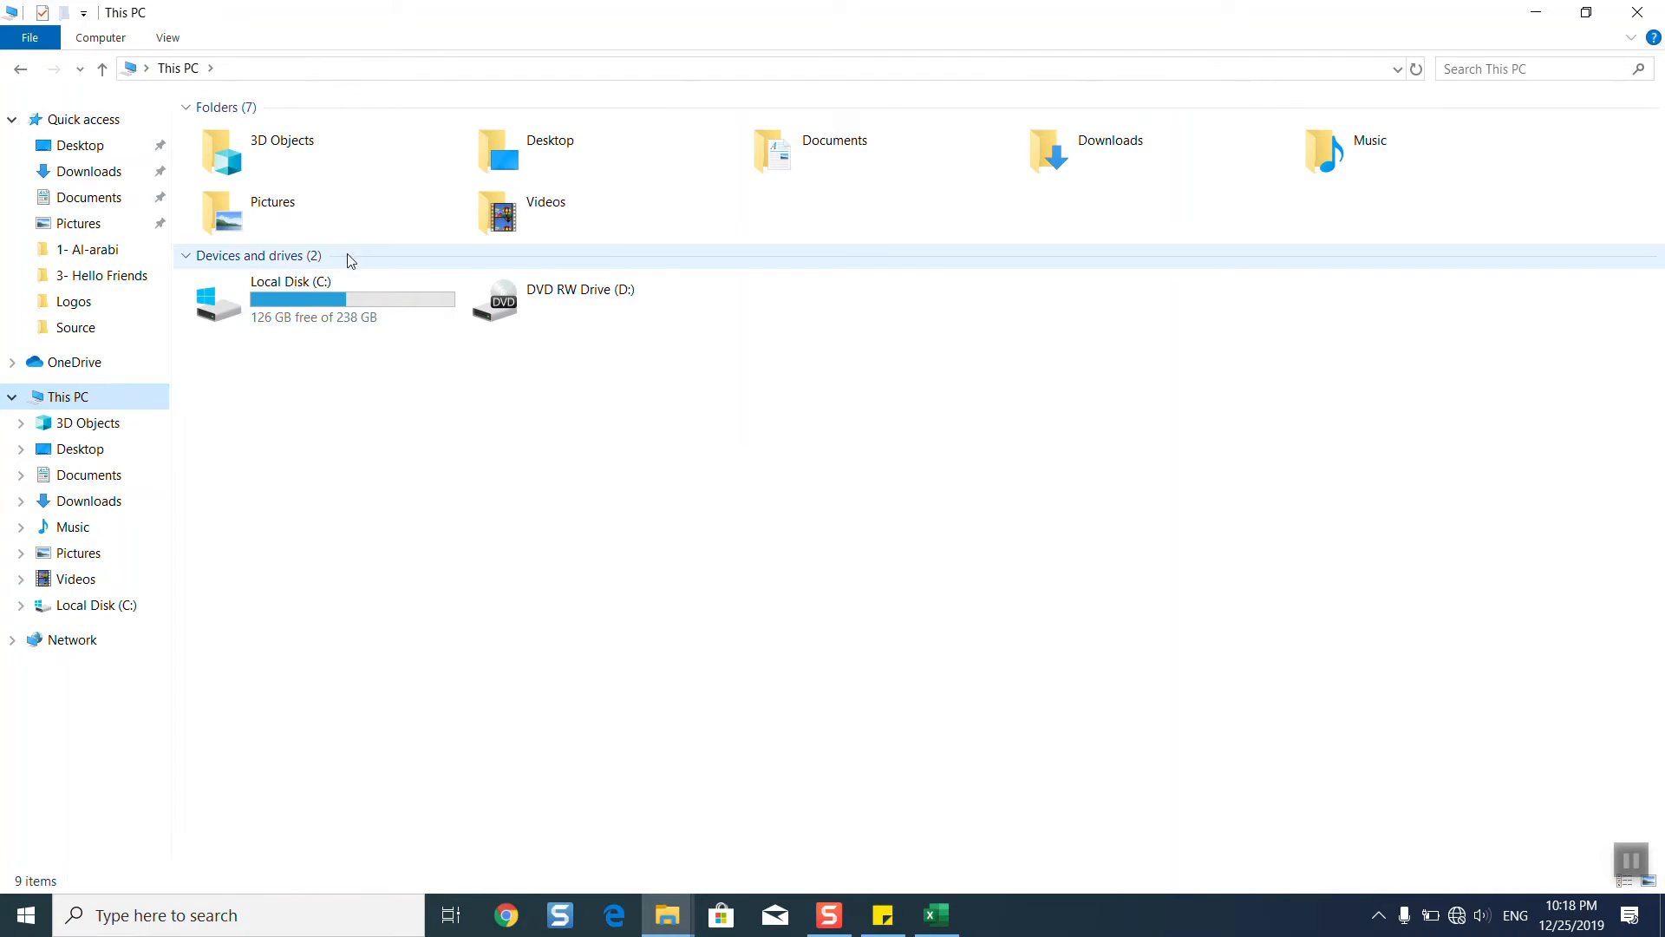
right_click(305, 285)
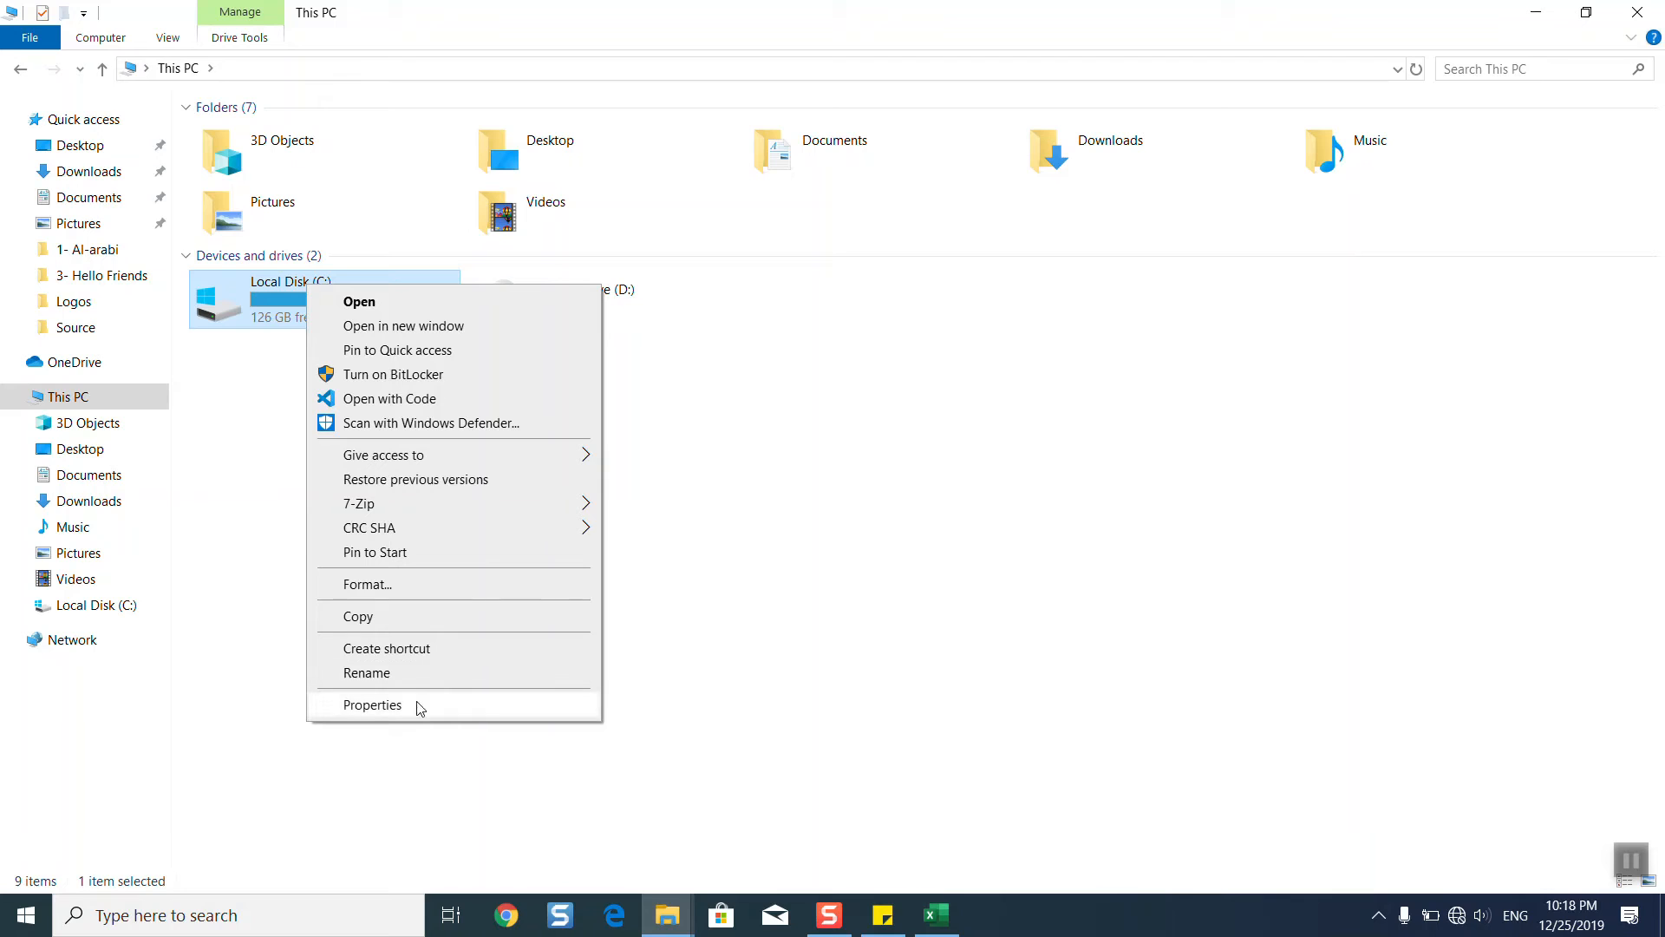
left_click(373, 705)
left_click_drag(446, 304, 725, 197)
Start Disk Cleanup for drive C:, include system files, review the list of files to delete and cancel the cleanup.
left_click(952, 545)
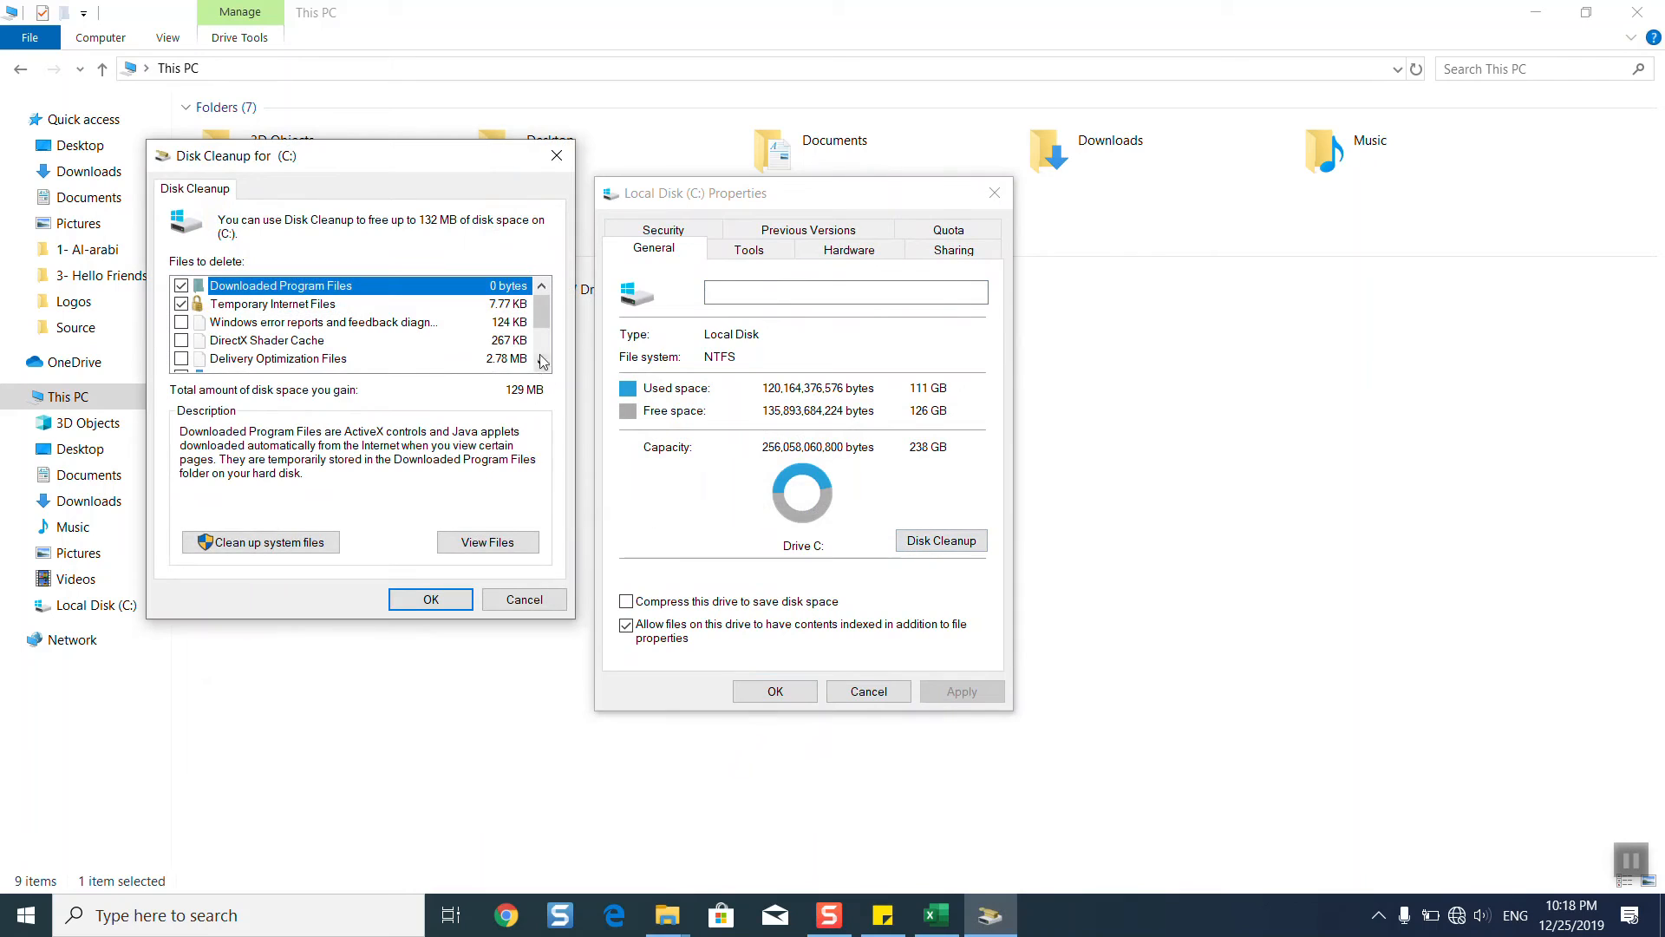
mouse_move(535, 301)
left_mouse_down()
mouse_move(529, 336)
mouse_move(531, 299)
left_mouse_up()
left_click(272, 552)
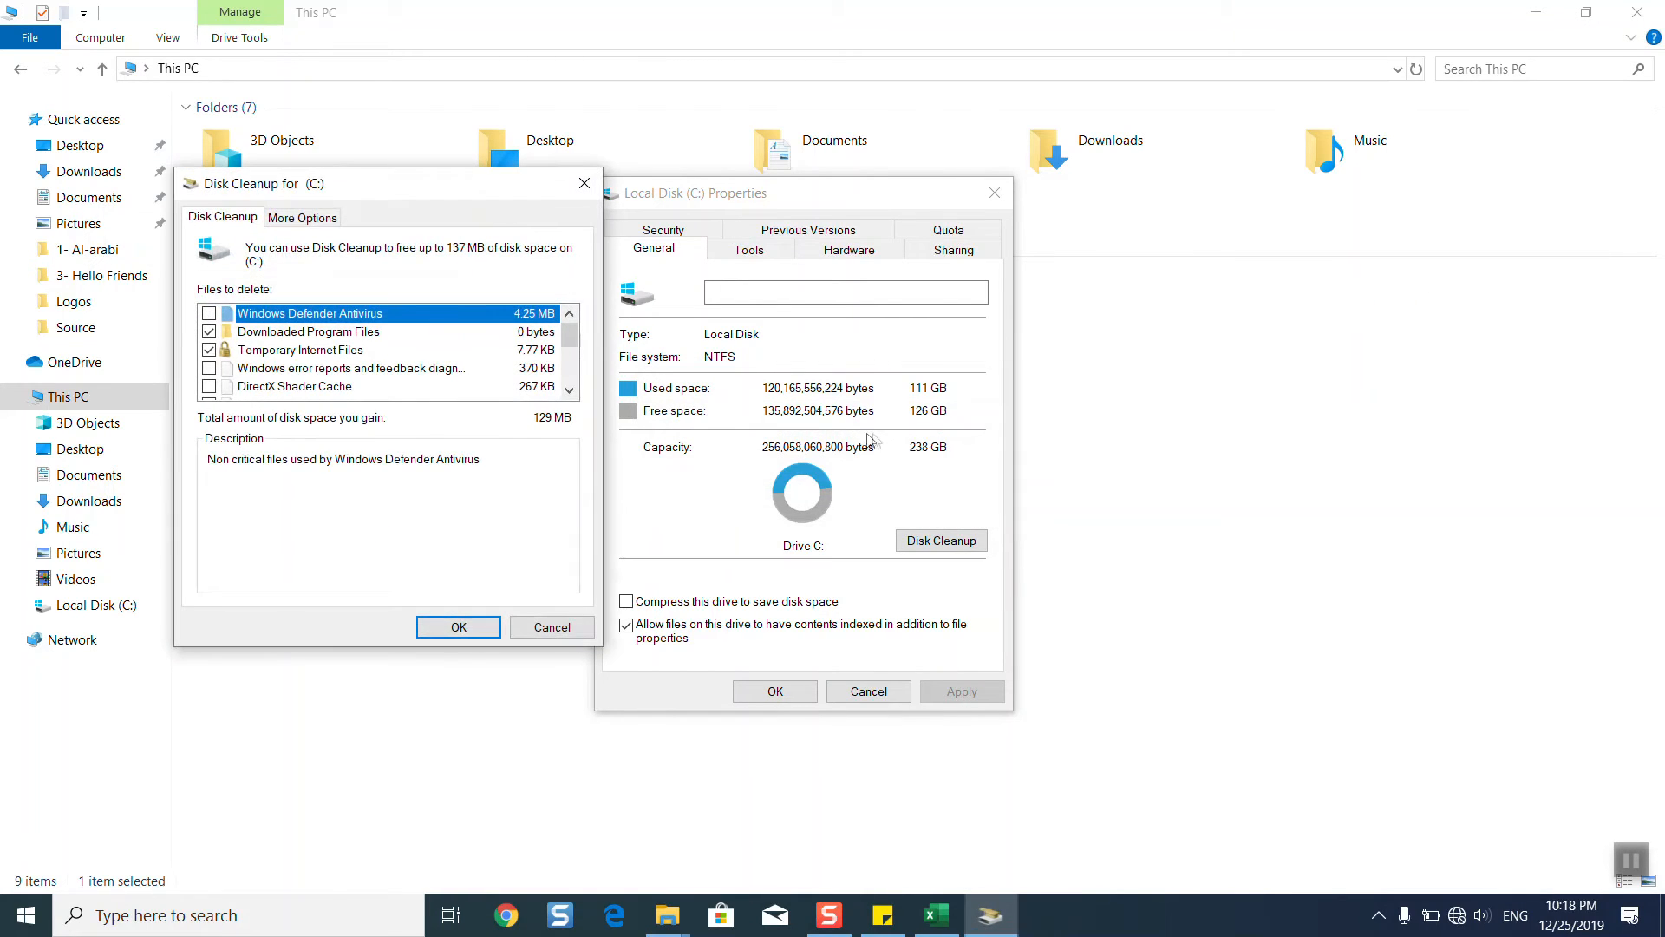
left_click_drag(565, 344, 577, 385)
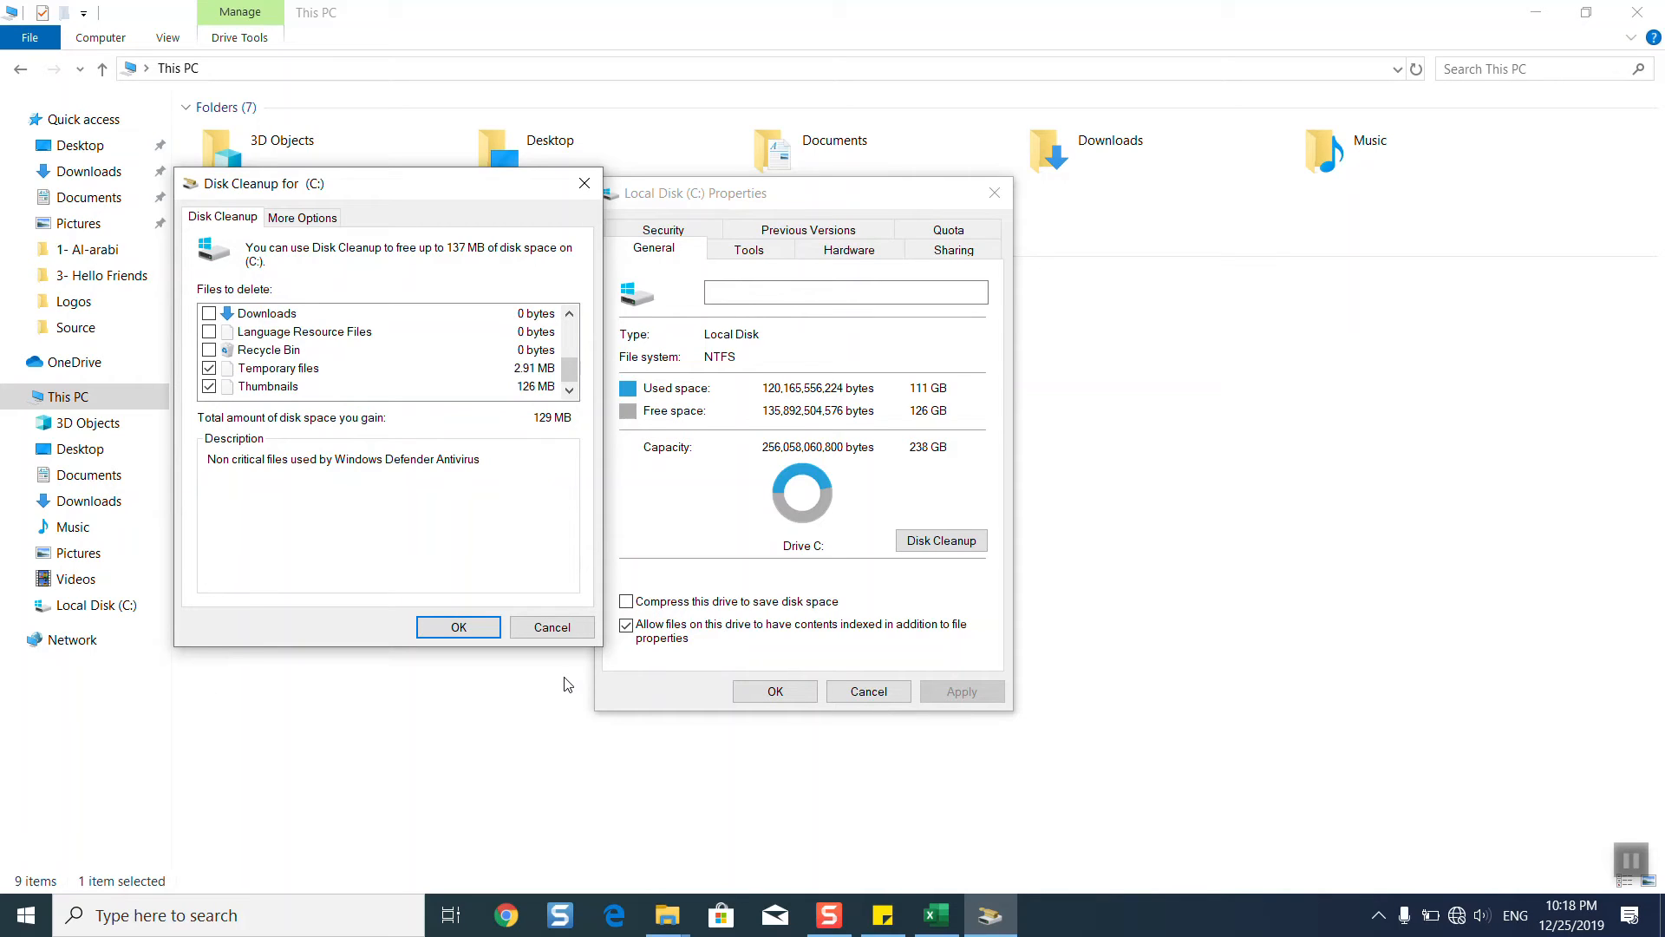
left_click(539, 626)
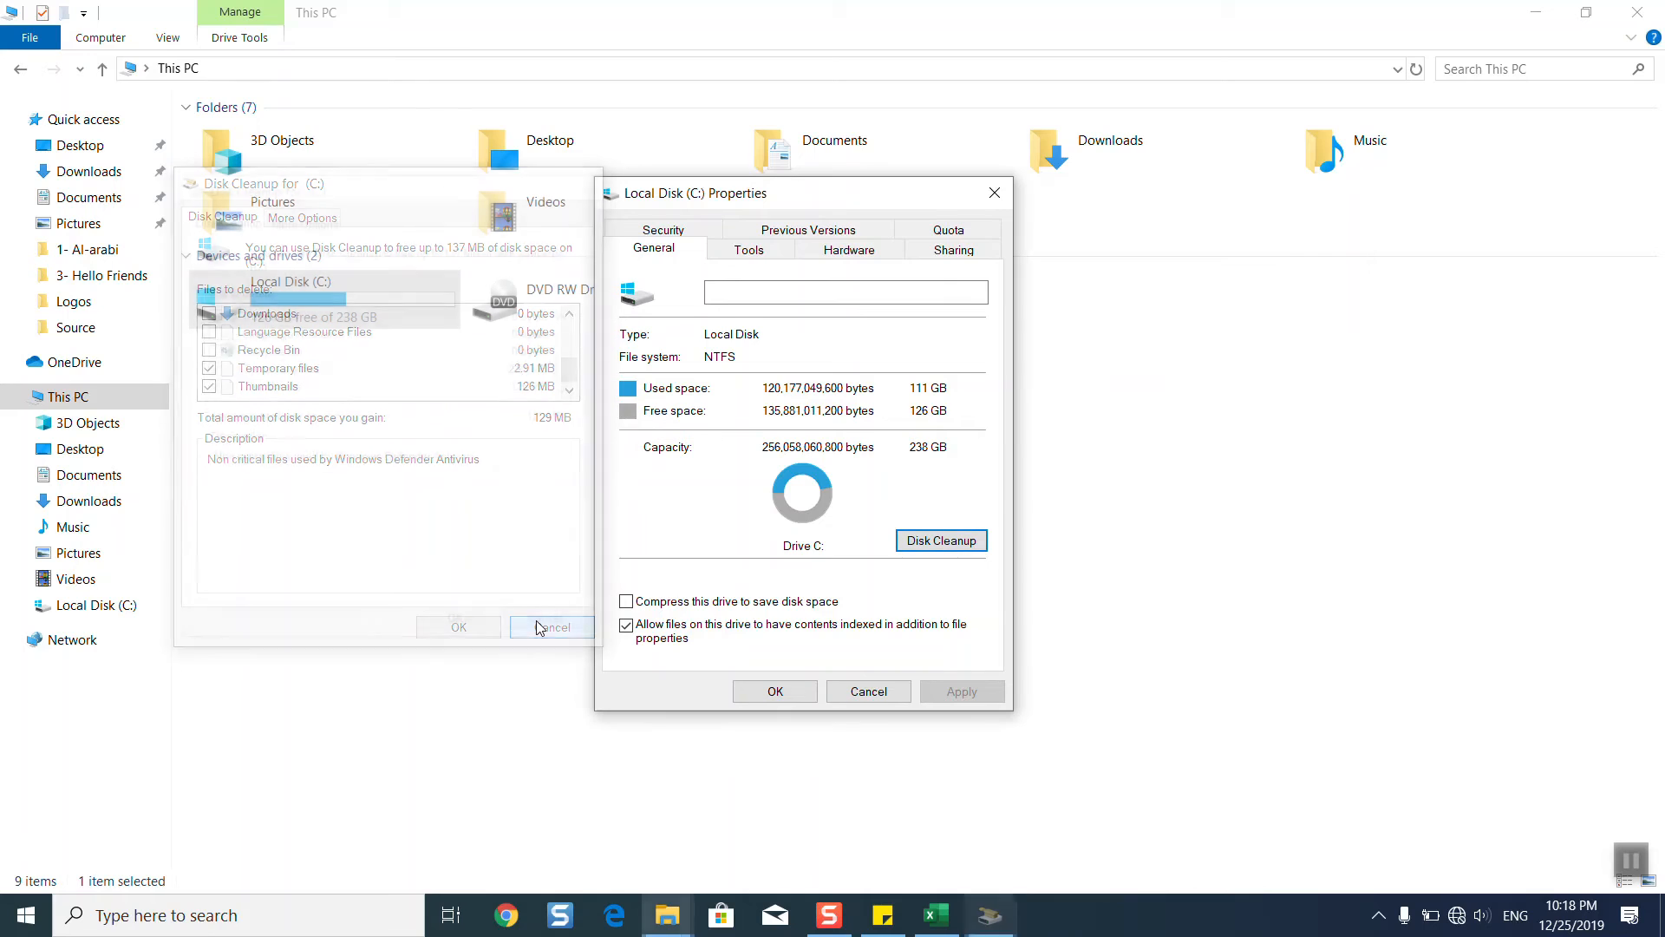
Scan drive C: for file system errors and close the scan report.
left_click(748, 252)
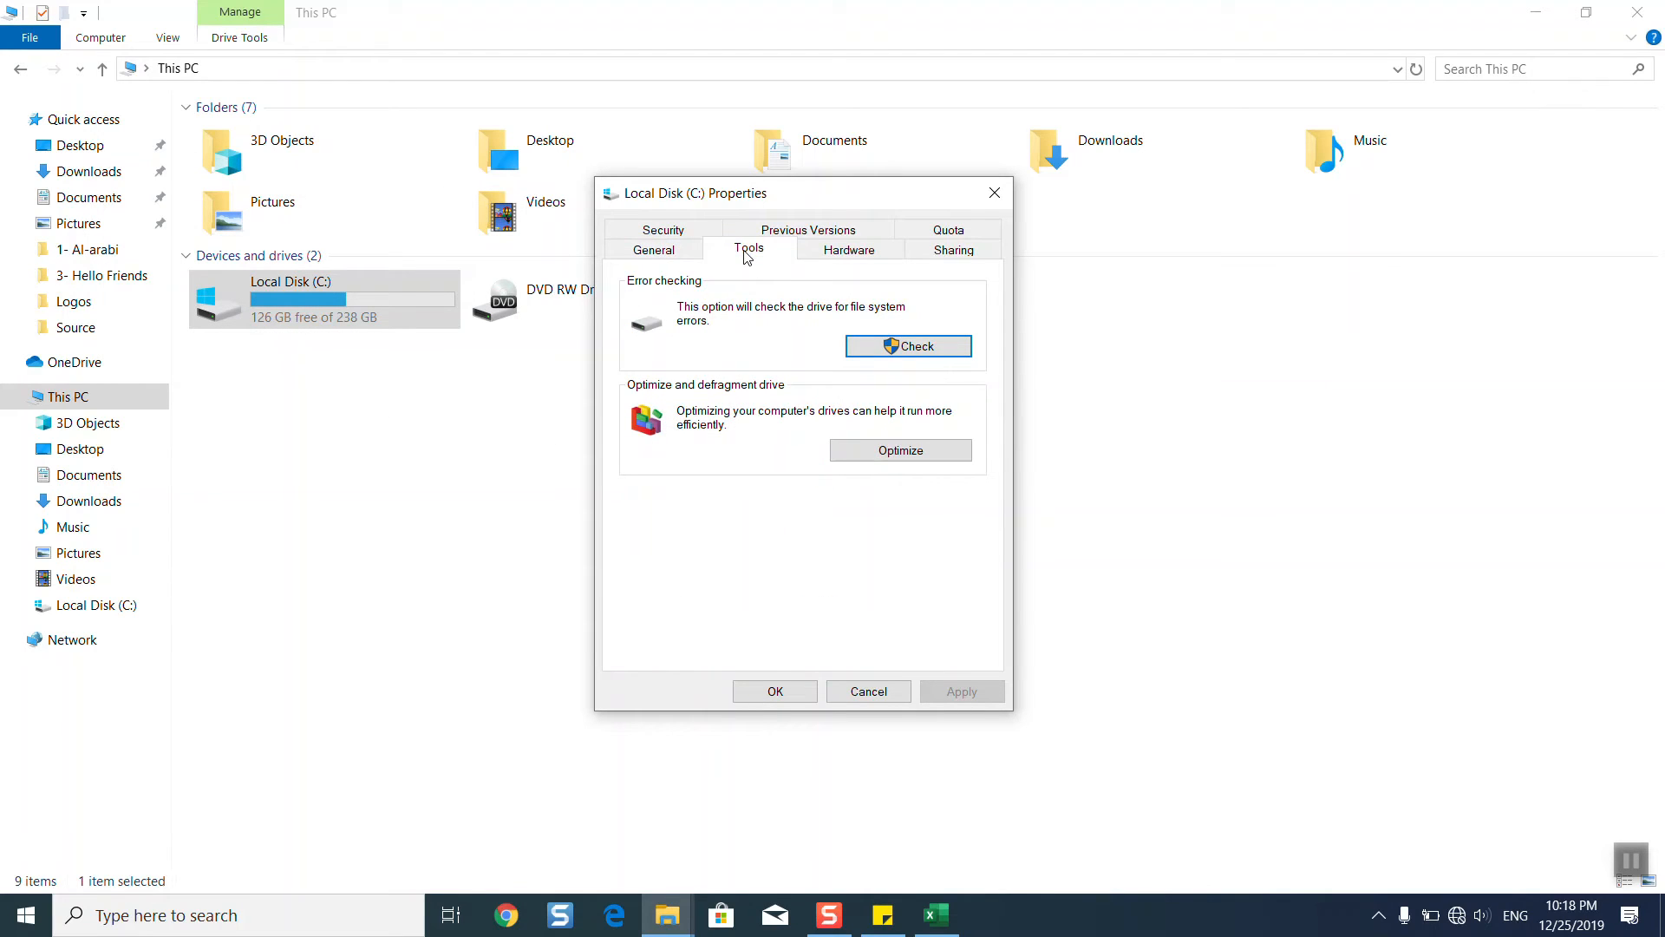
left_click(924, 347)
left_click(853, 461)
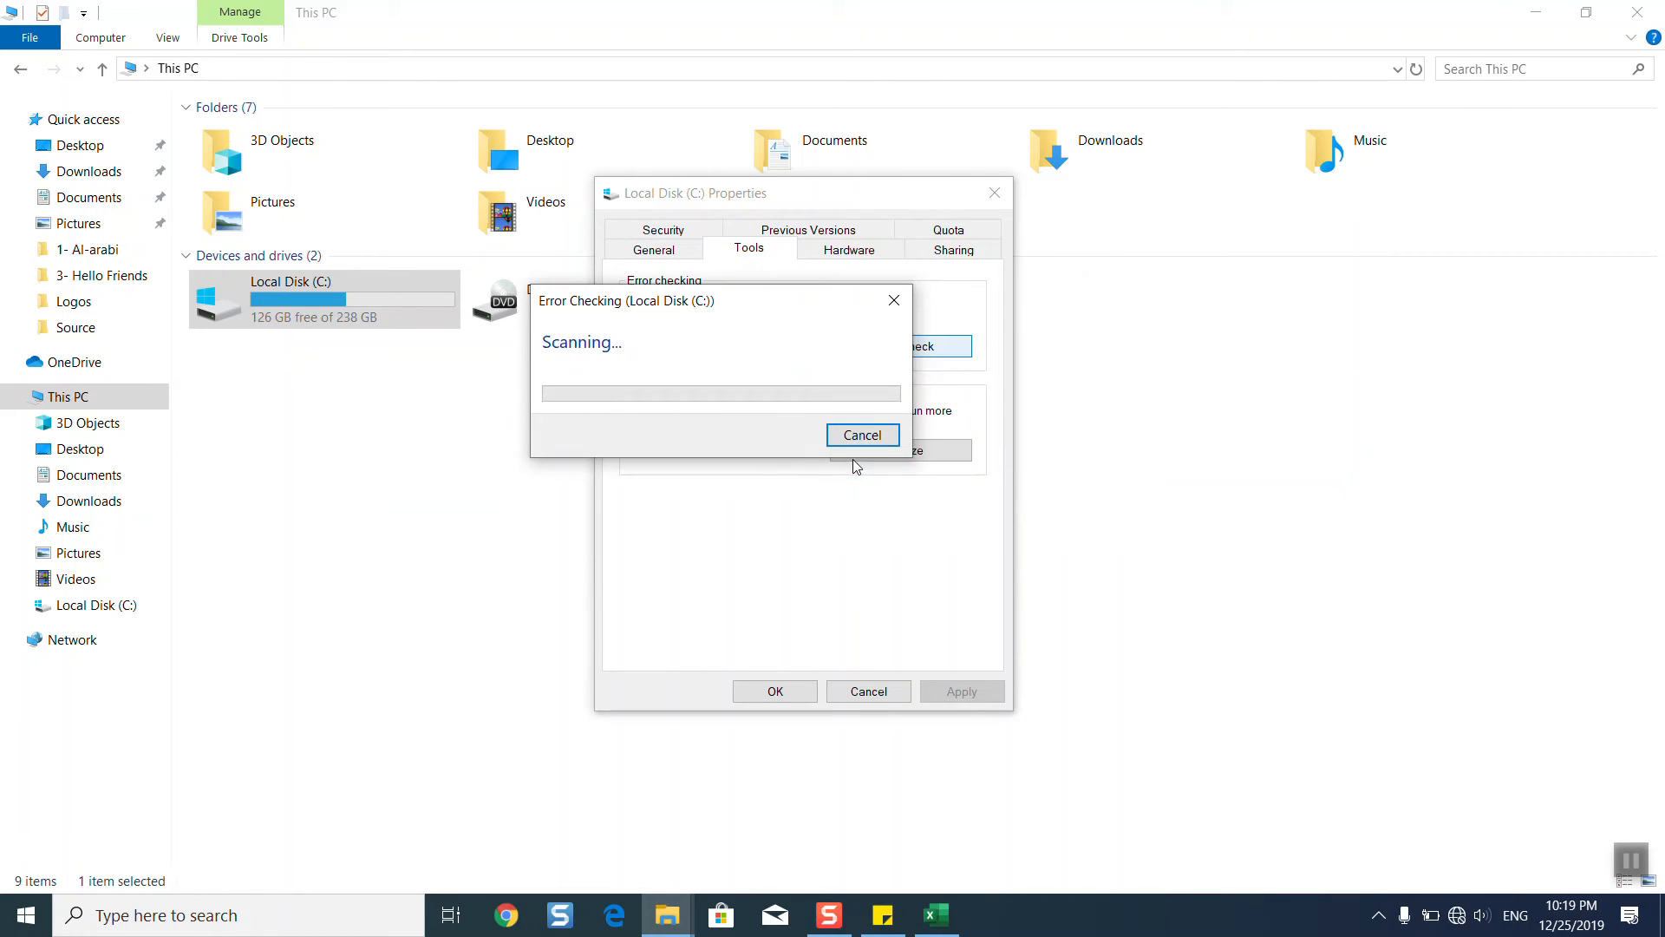
left_click_drag(602, 308, 1121, 352)
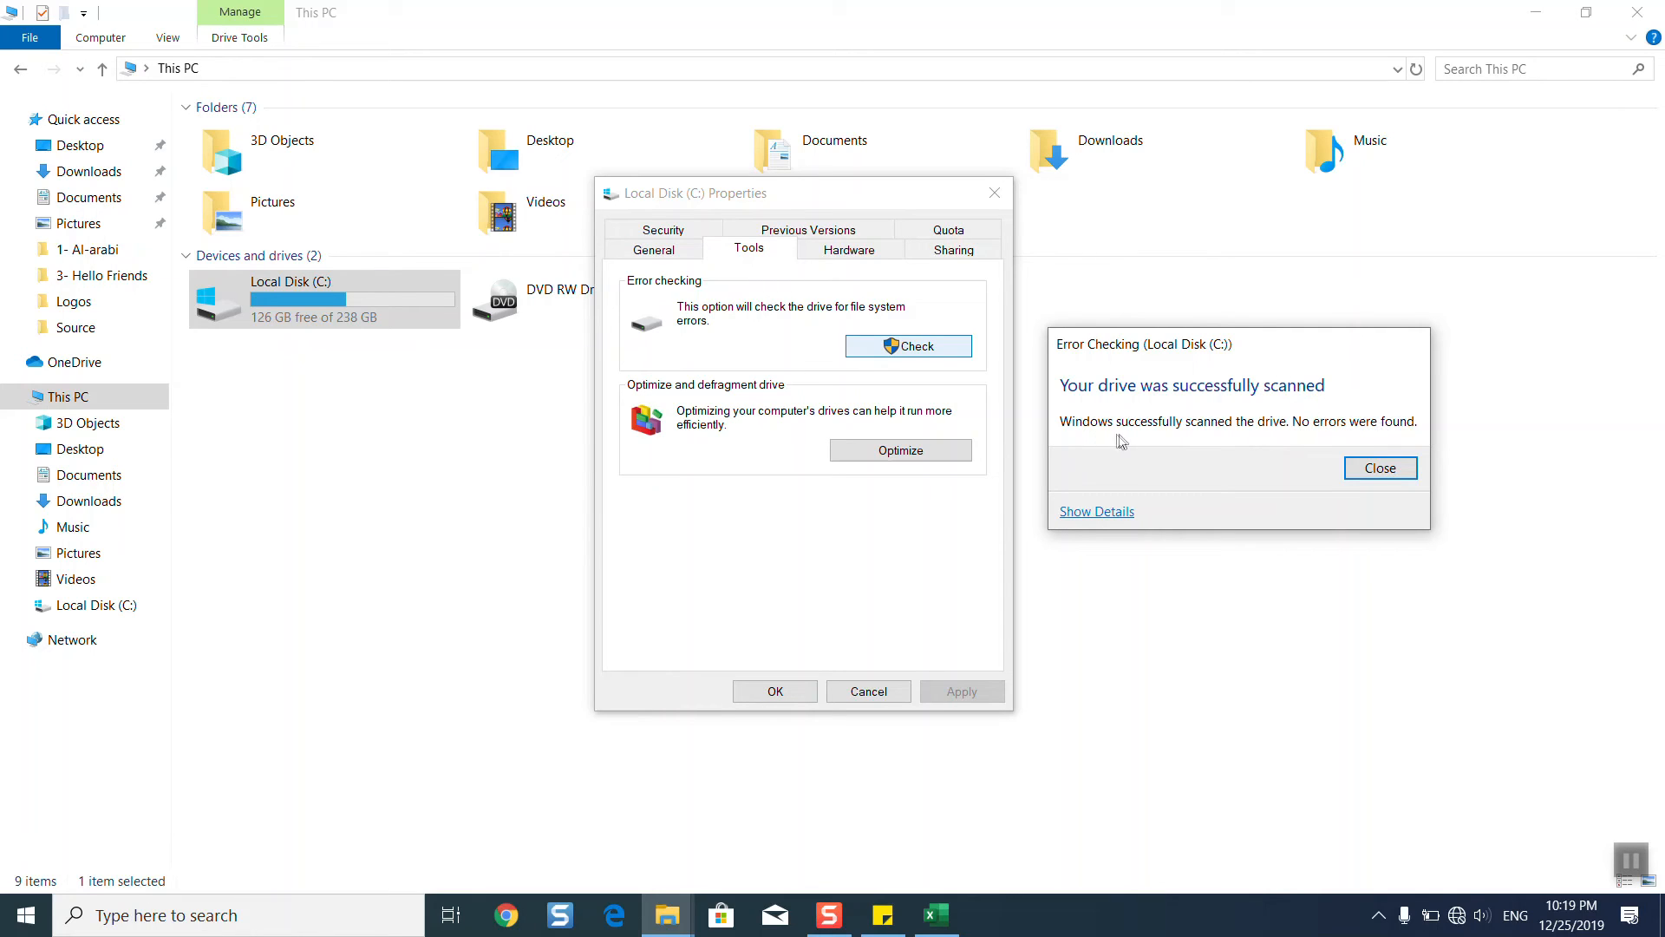
left_click(1359, 473)
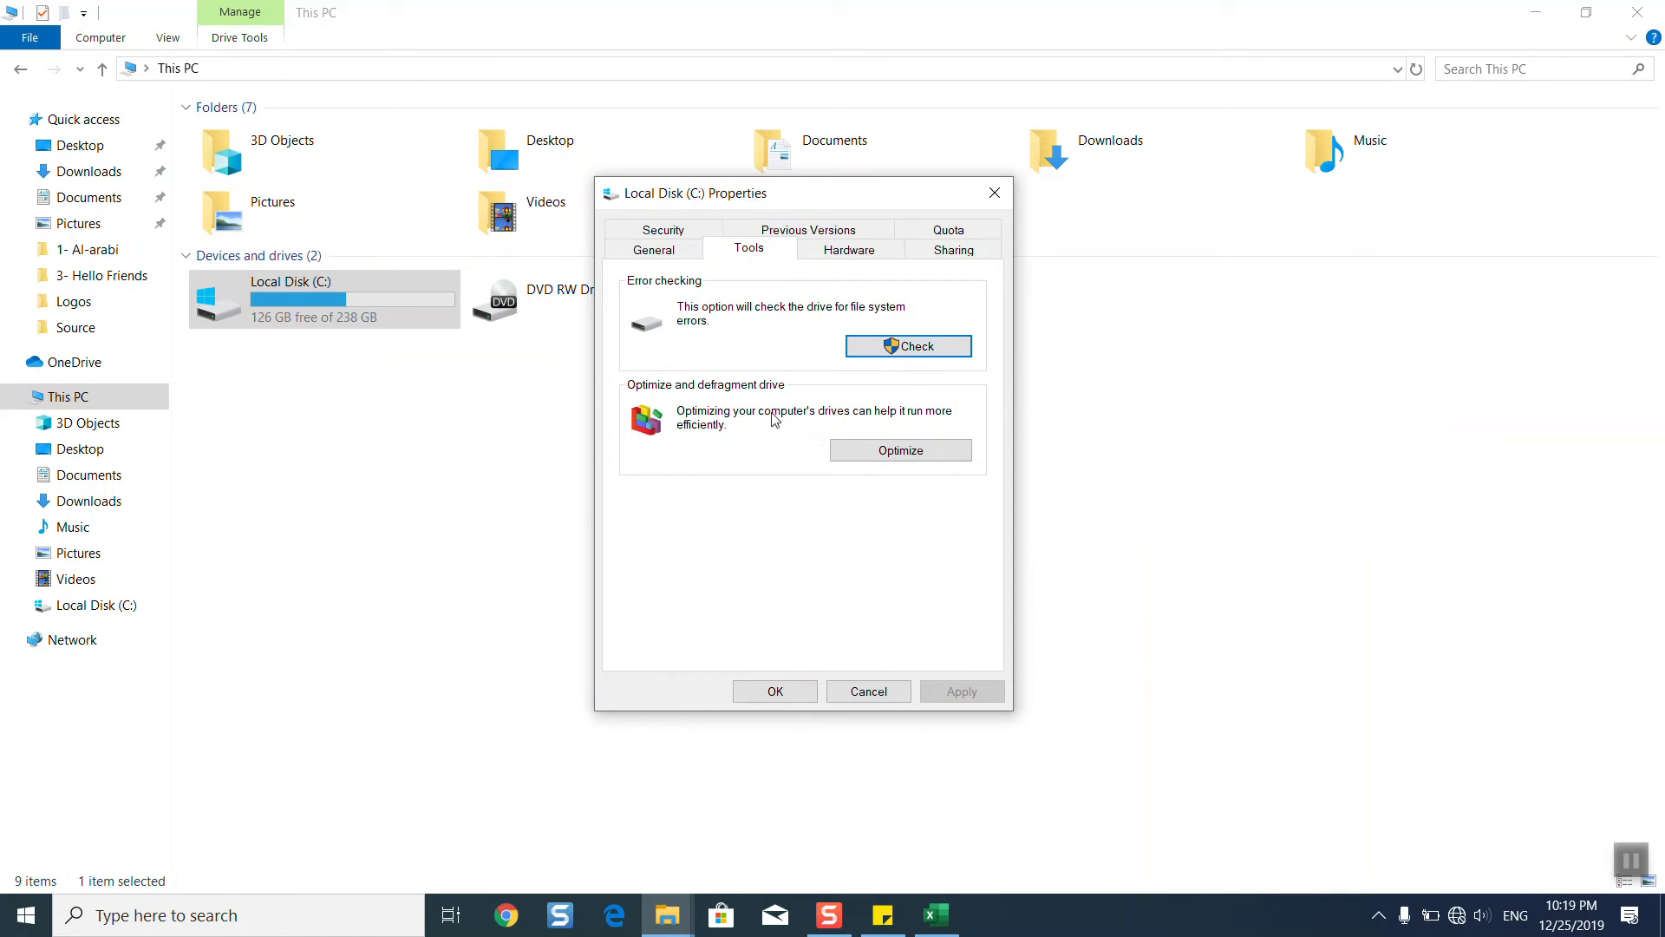
Open Optimize Drives, examine the frequency options of the optimization schedule and leave the schedule without changes.
left_click(876, 462)
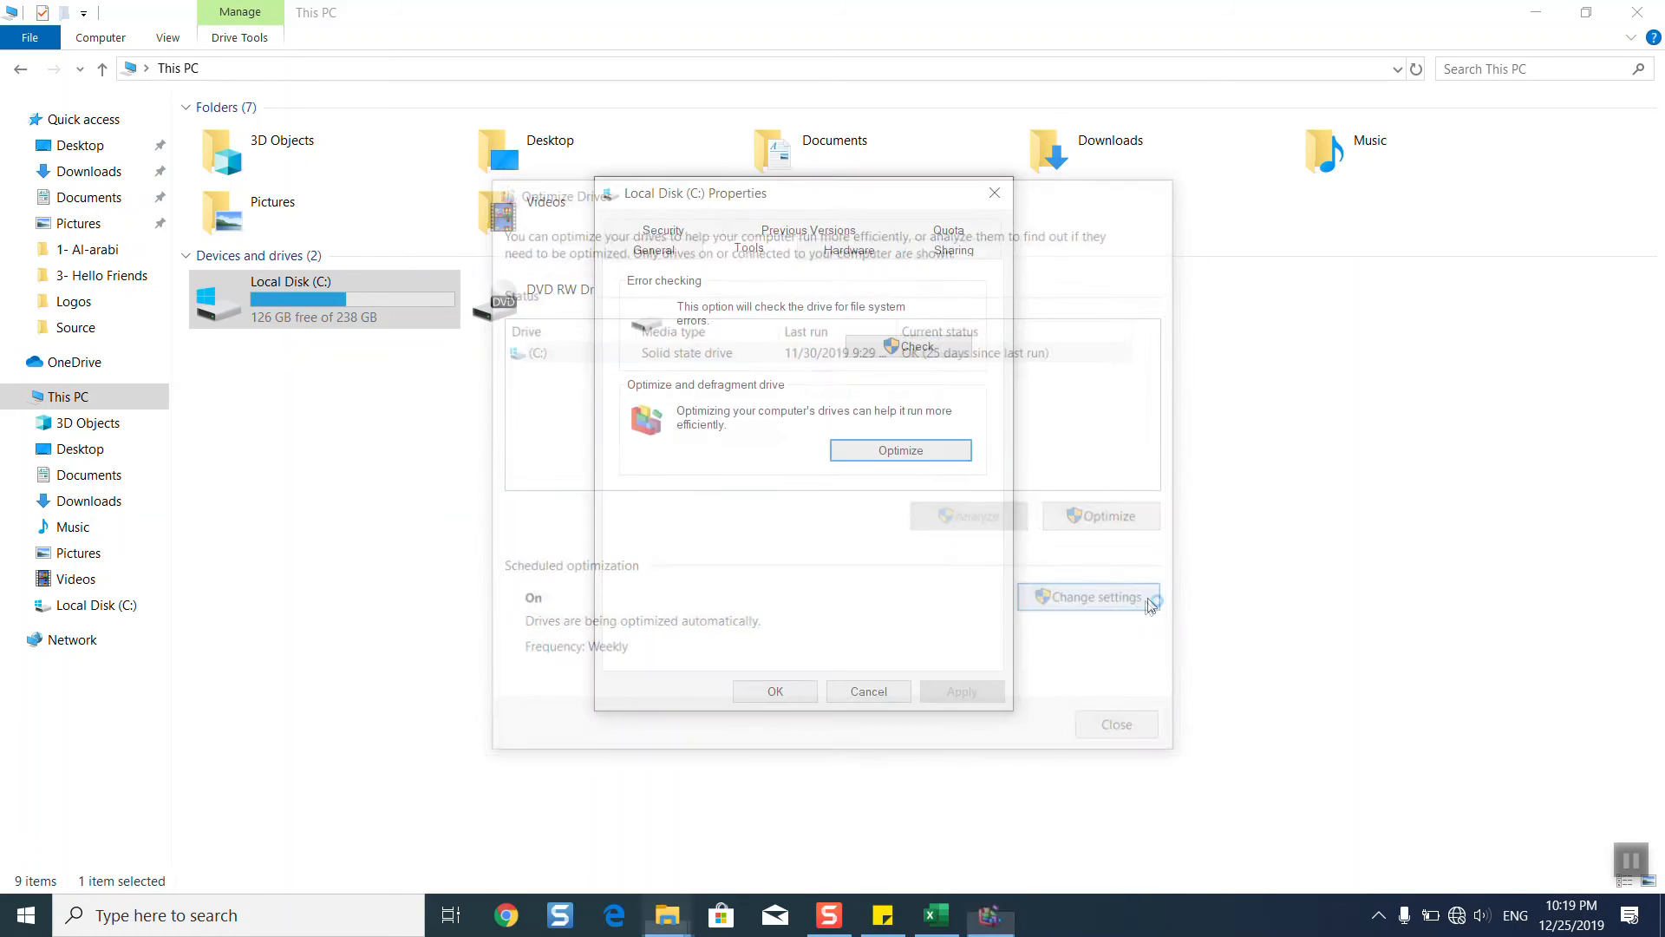
left_click(1151, 605)
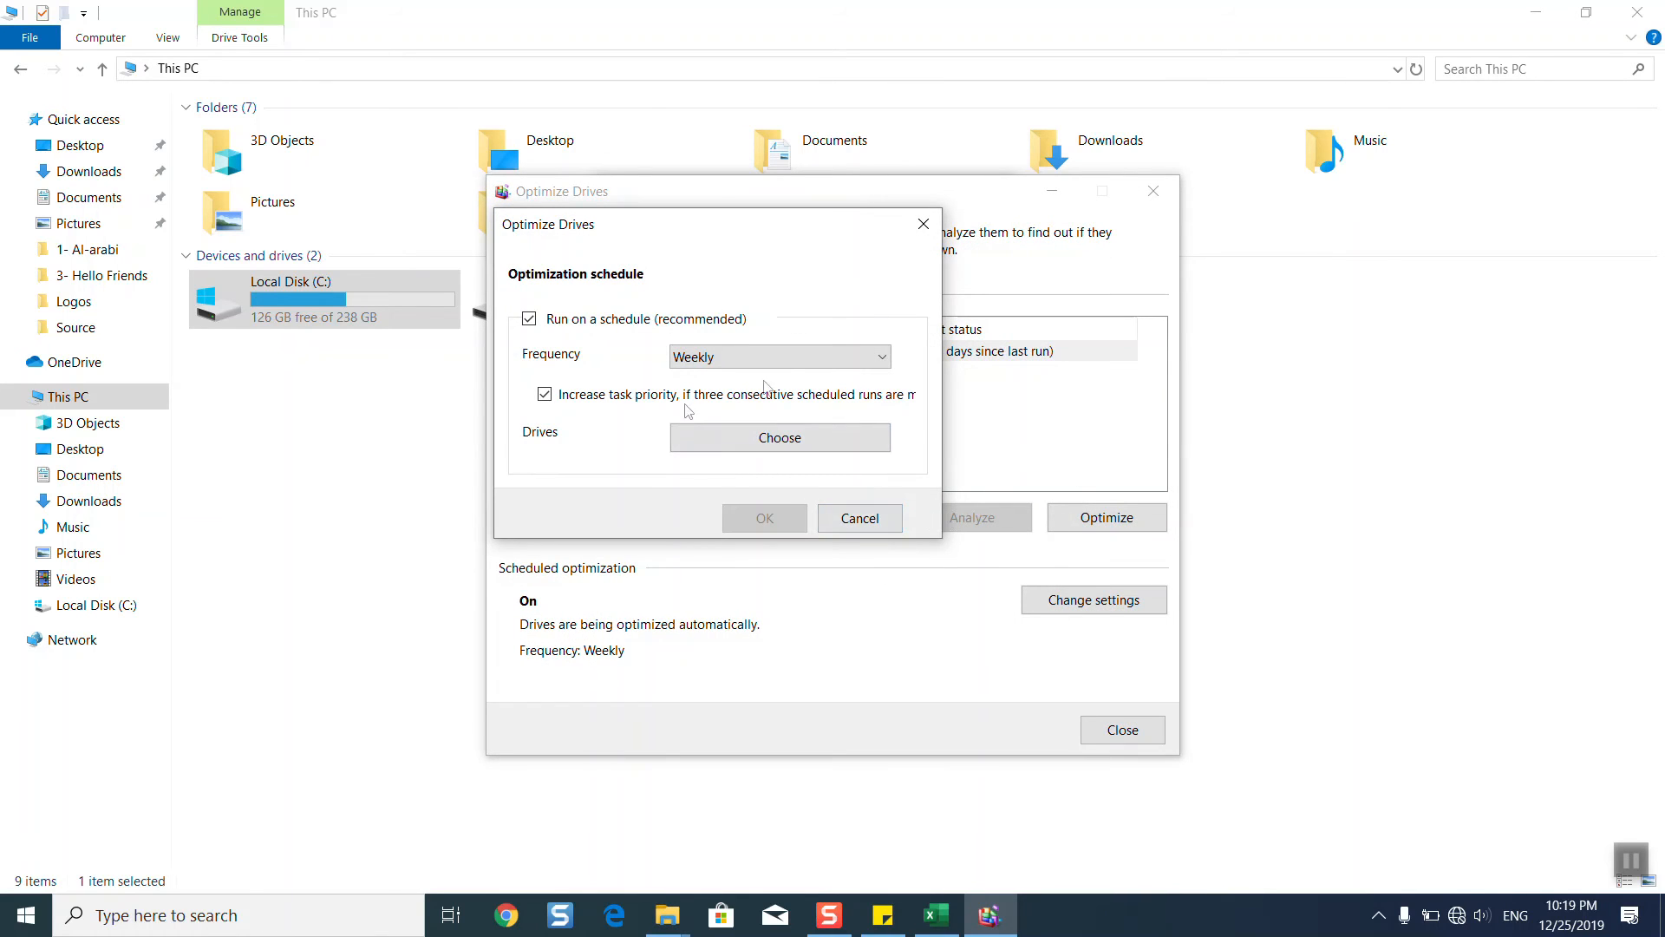
left_click(784, 358)
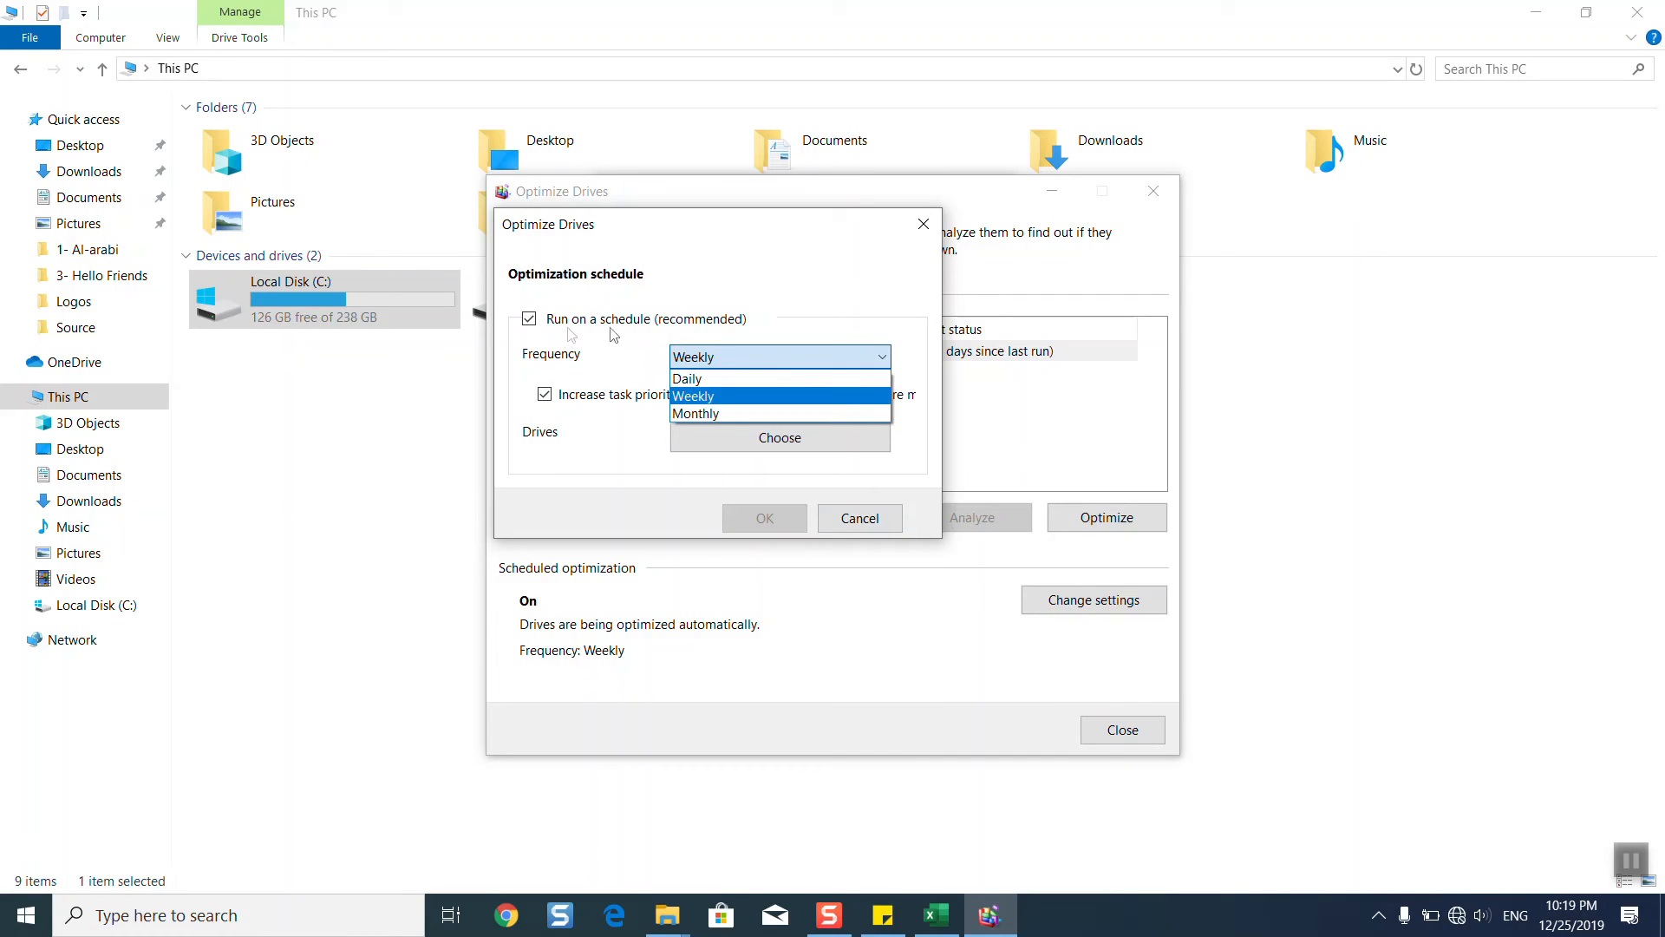
left_click(647, 375)
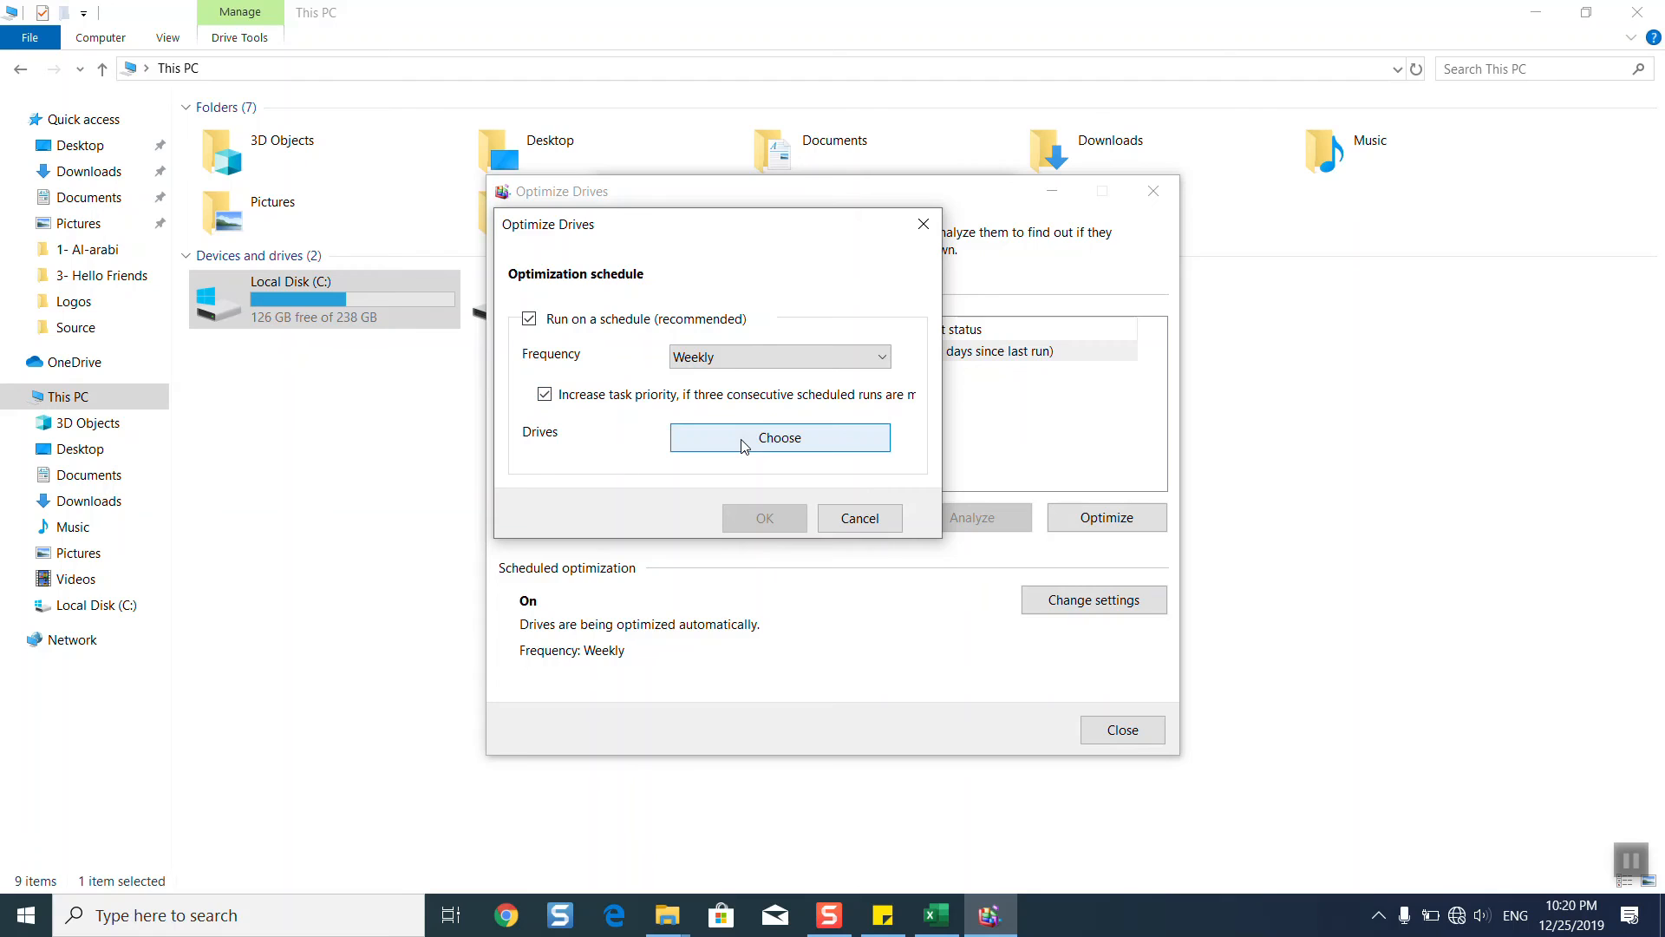
left_click(876, 519)
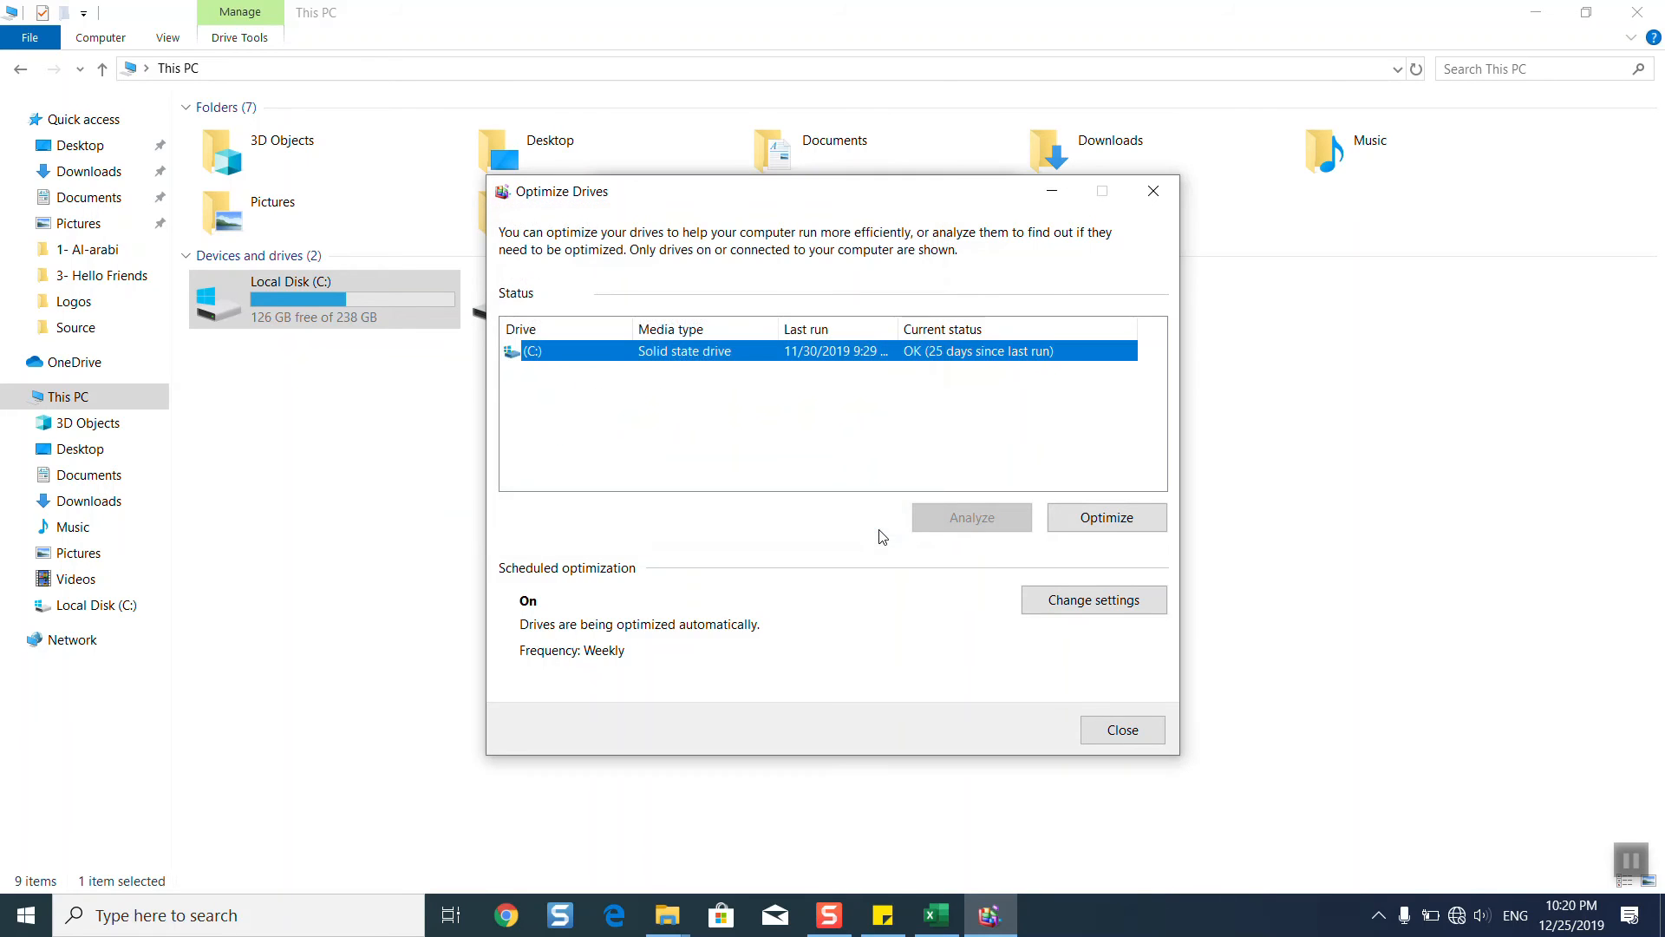
Optimize drive C:, then close Optimize Drives and the disk's properties.
left_click(1095, 521)
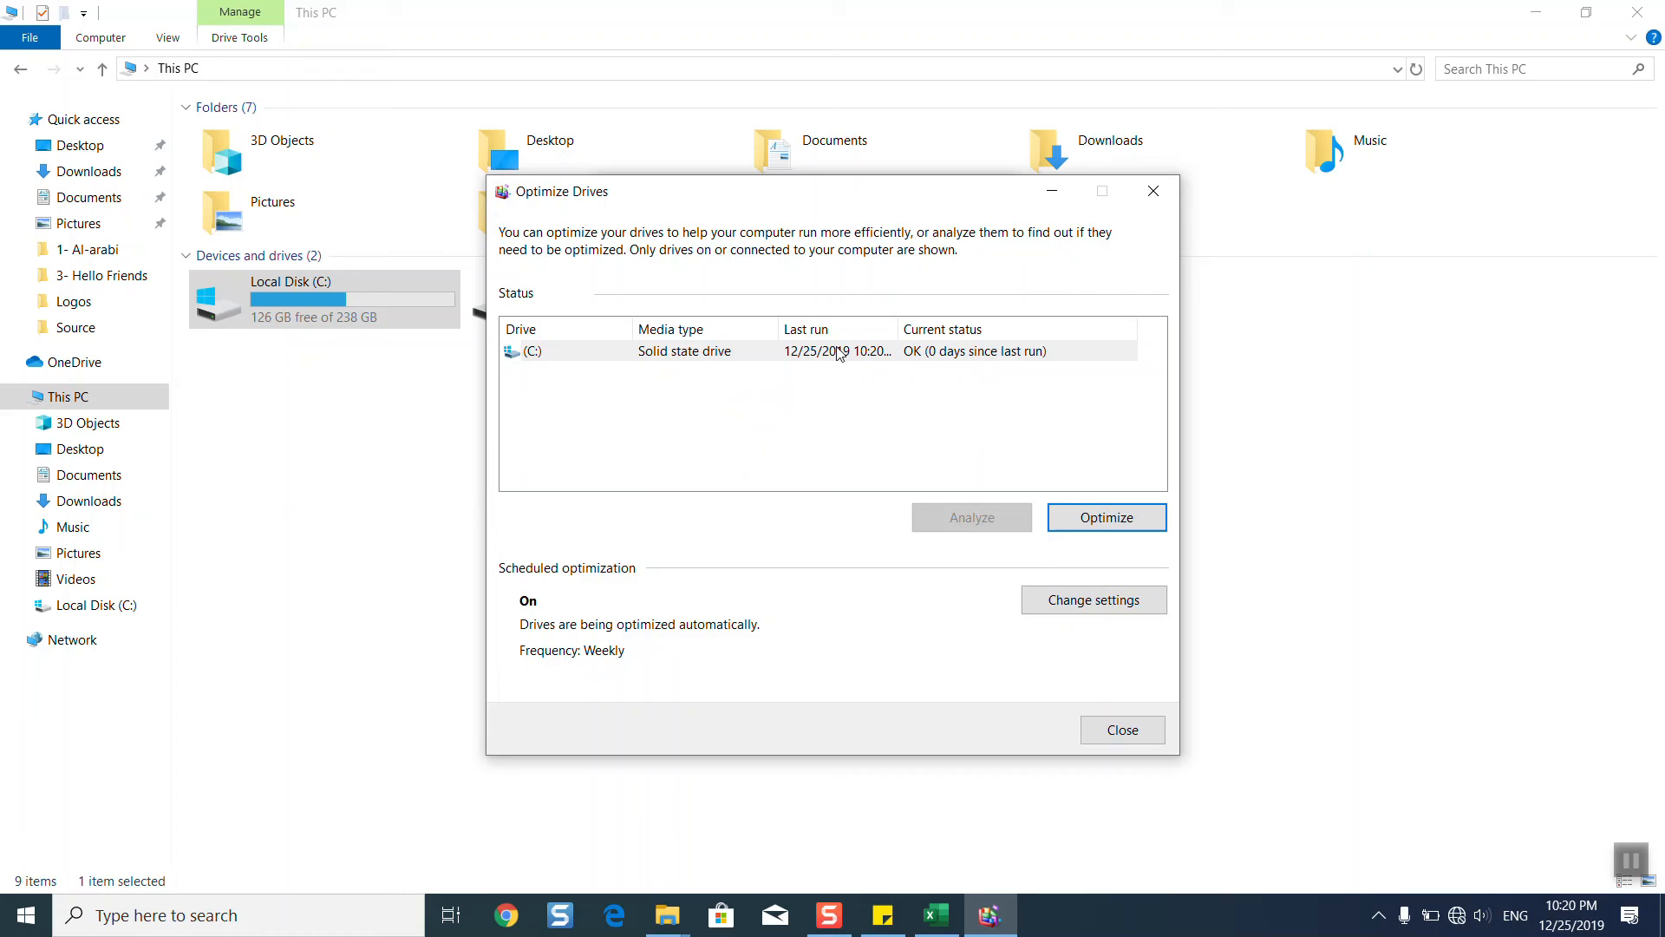
left_click(1144, 732)
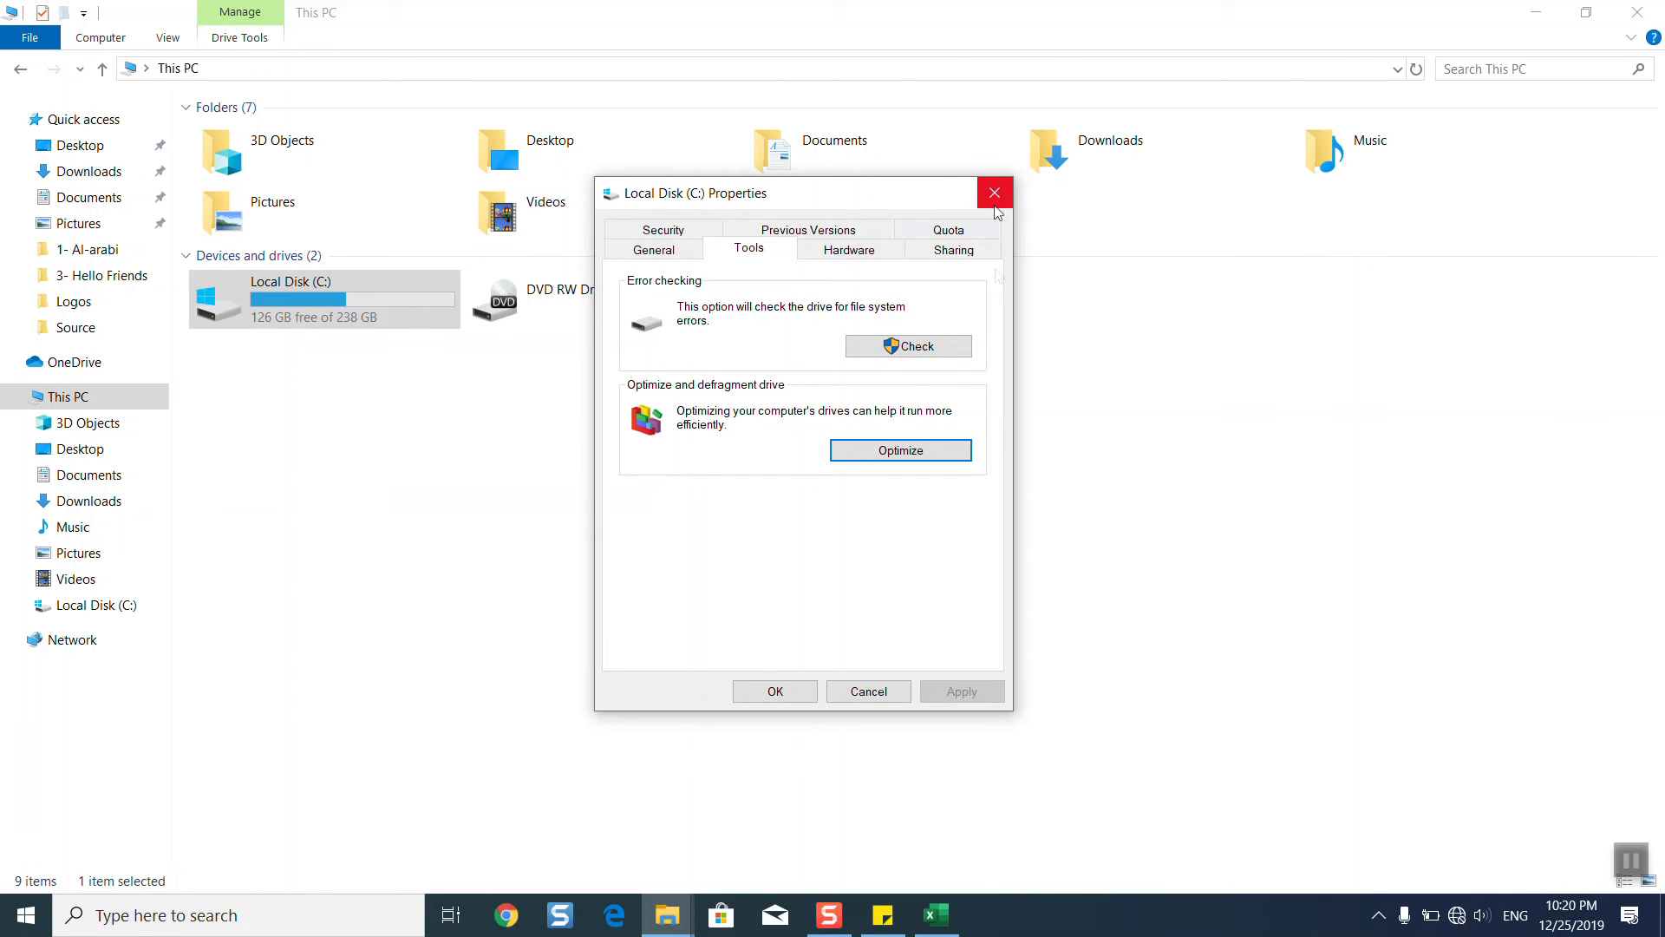
left_click(775, 692)
left_click(689, 634)
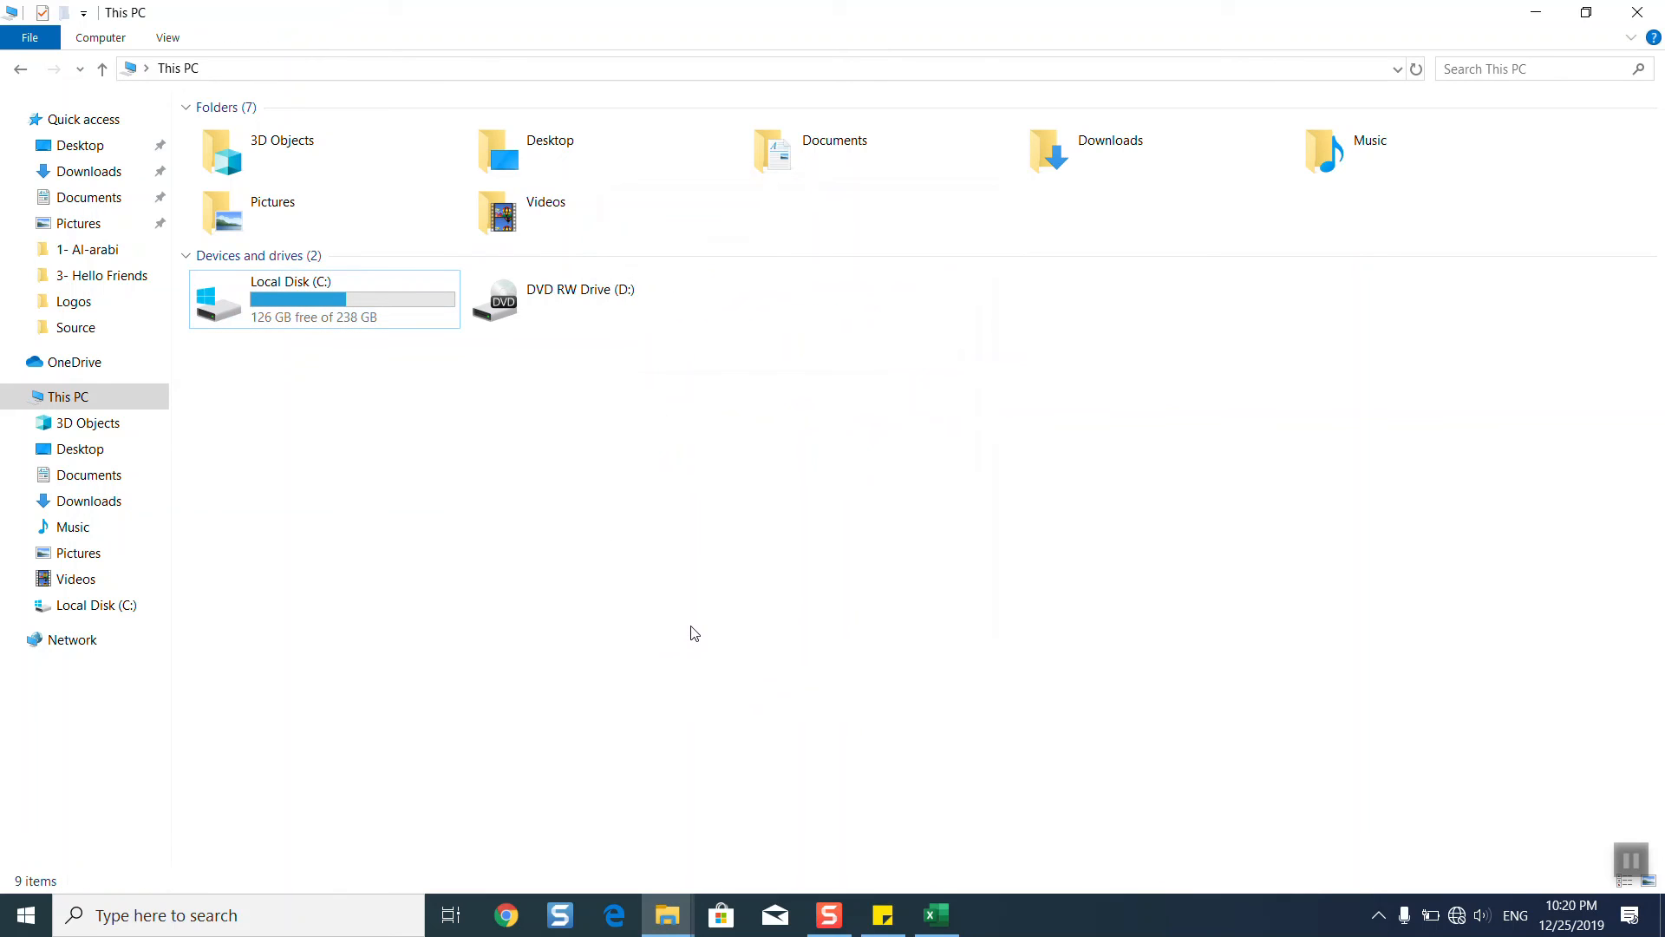